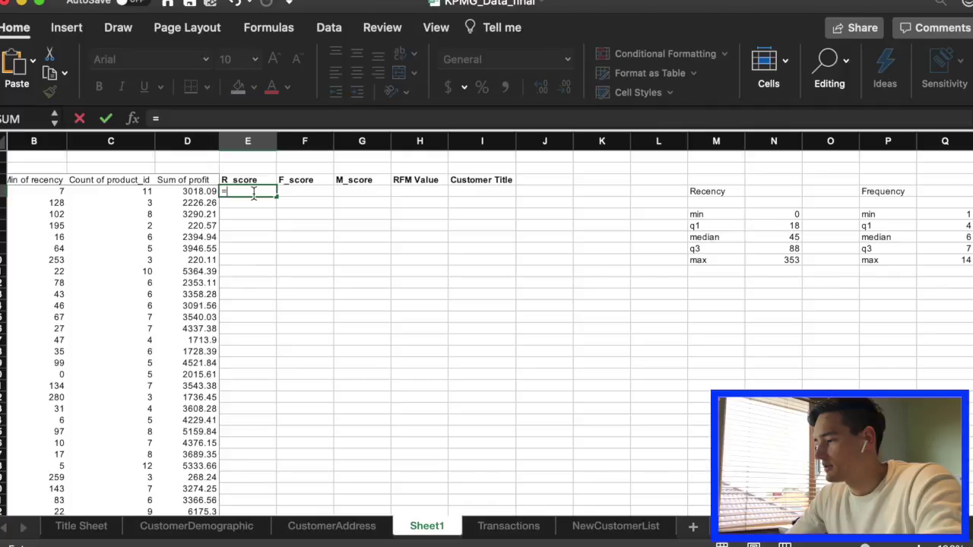
Step: Start an IFS formula in R_score cell E4 that returns 1 when B4 is greater than 88
type("(")
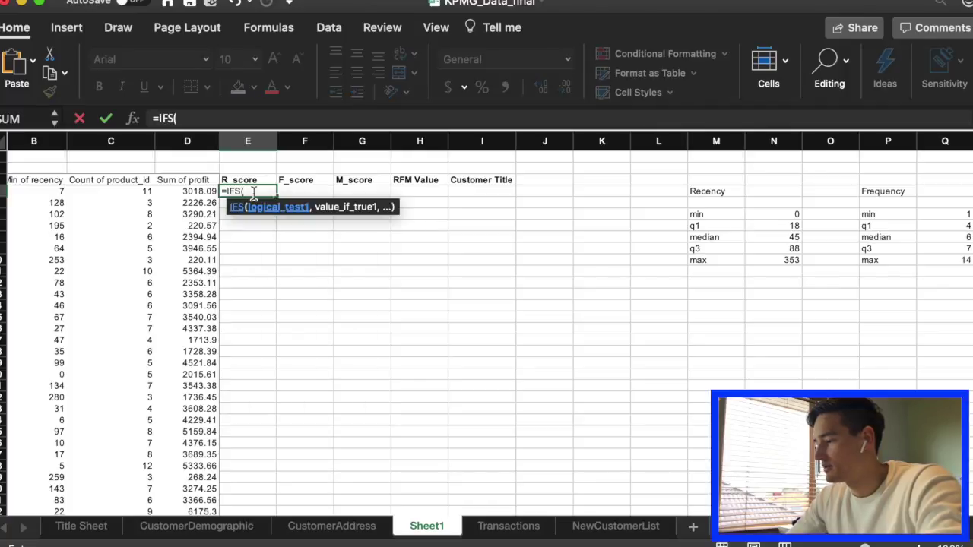
type("b4")
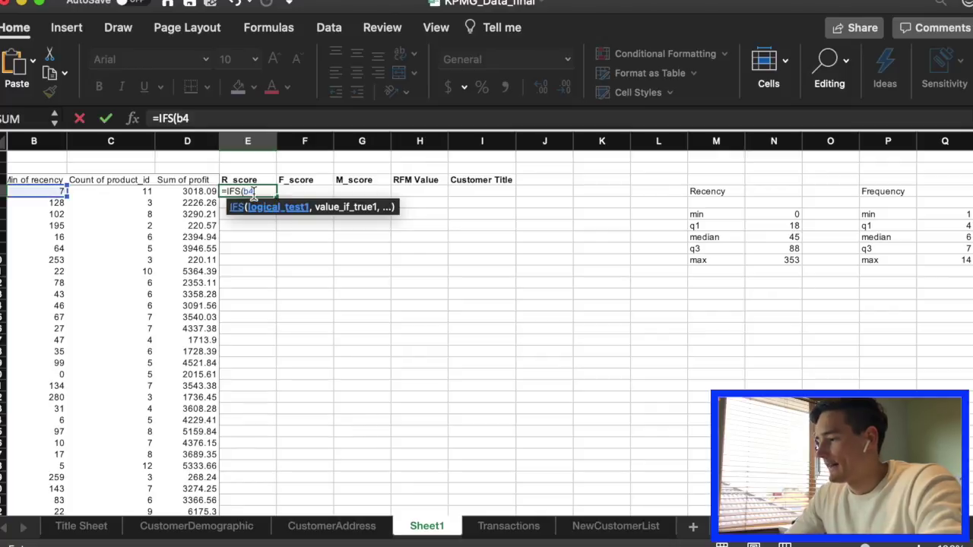
type(">")
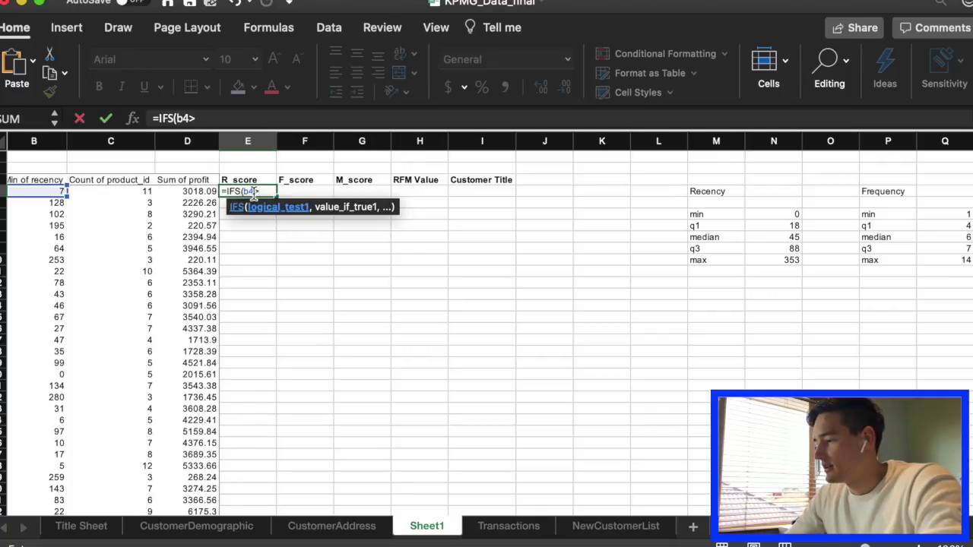
type("88")
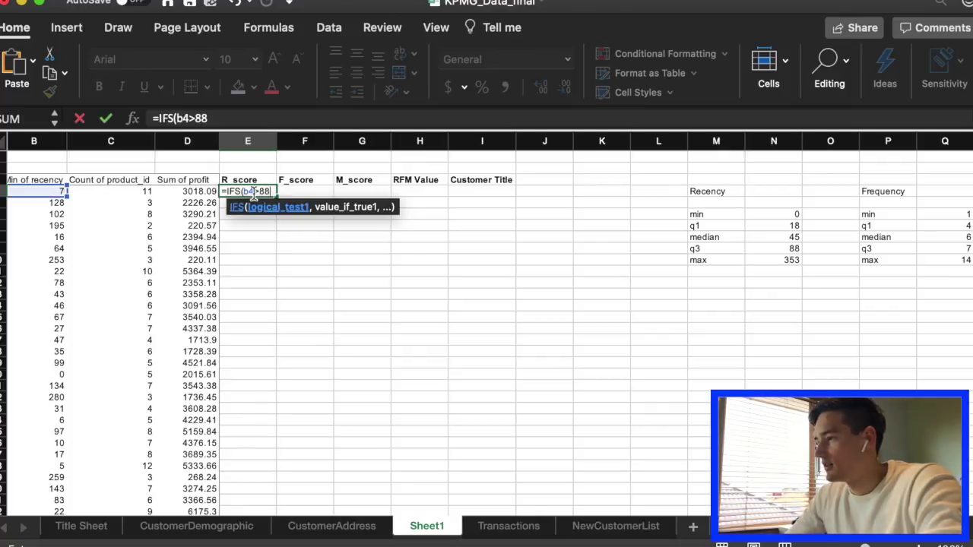
type(",")
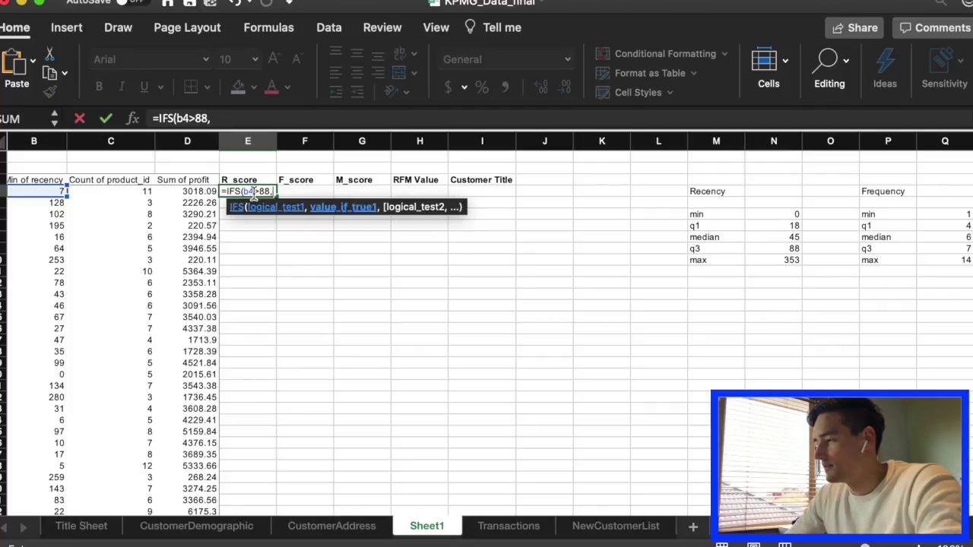
type("1,")
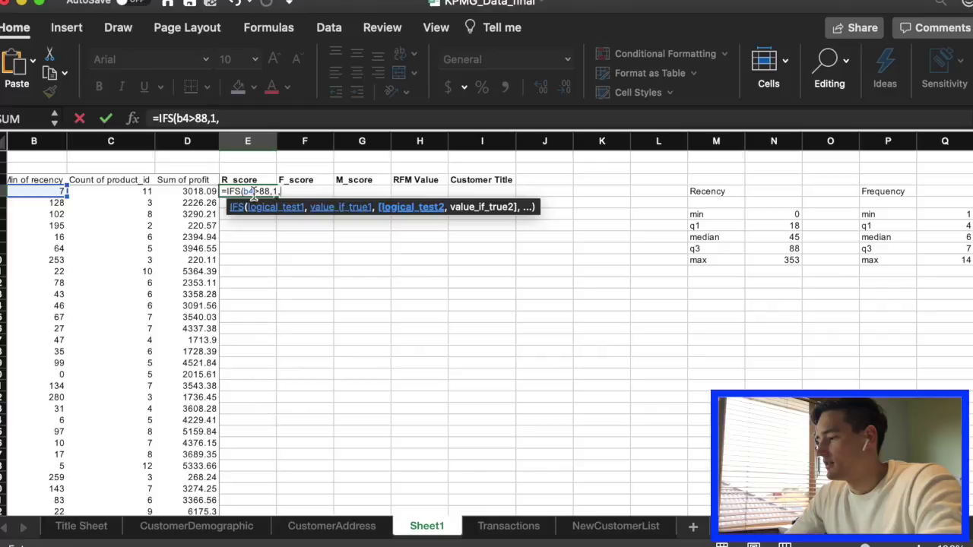
Step: Add a second condition to the IFS formula, AND(B4<=88,B4>45), that returns 2
type("AND(")
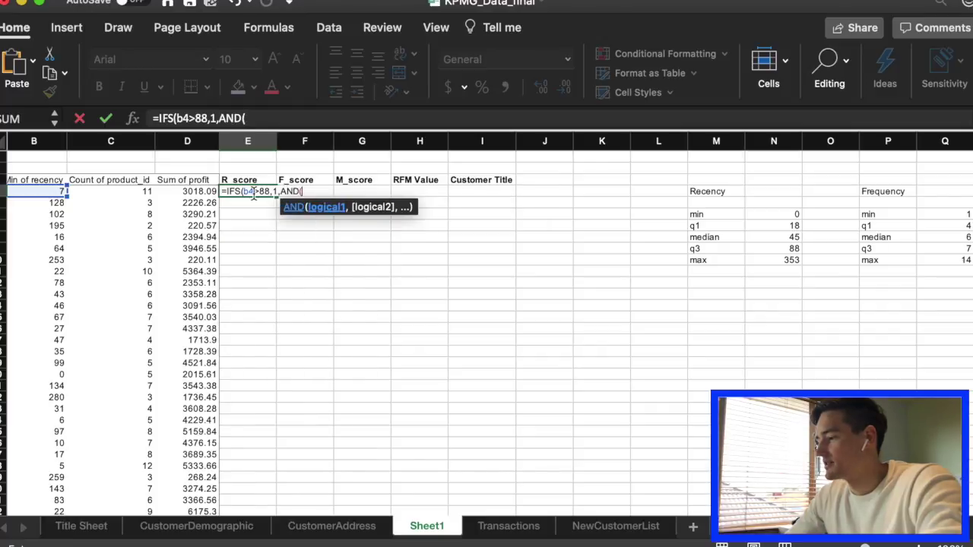
type("b")
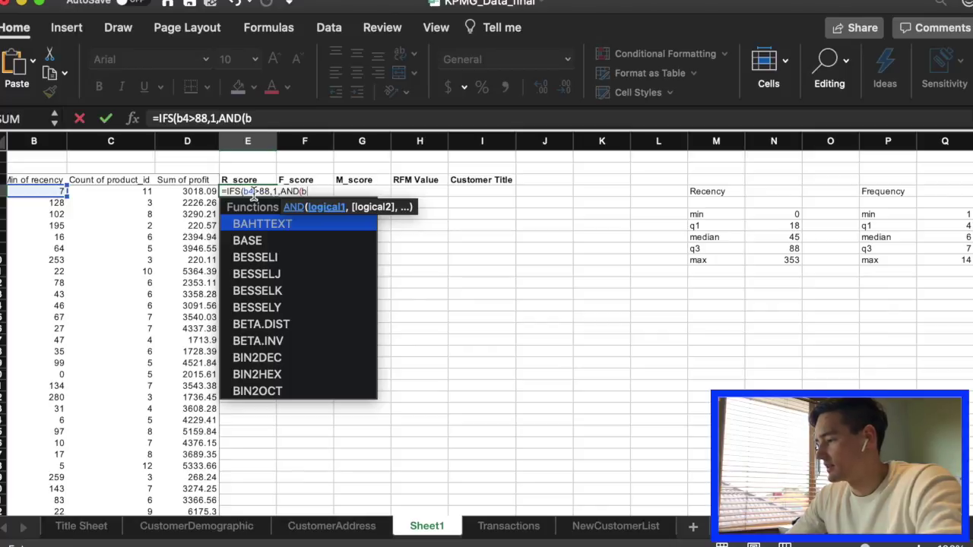
type("4<")
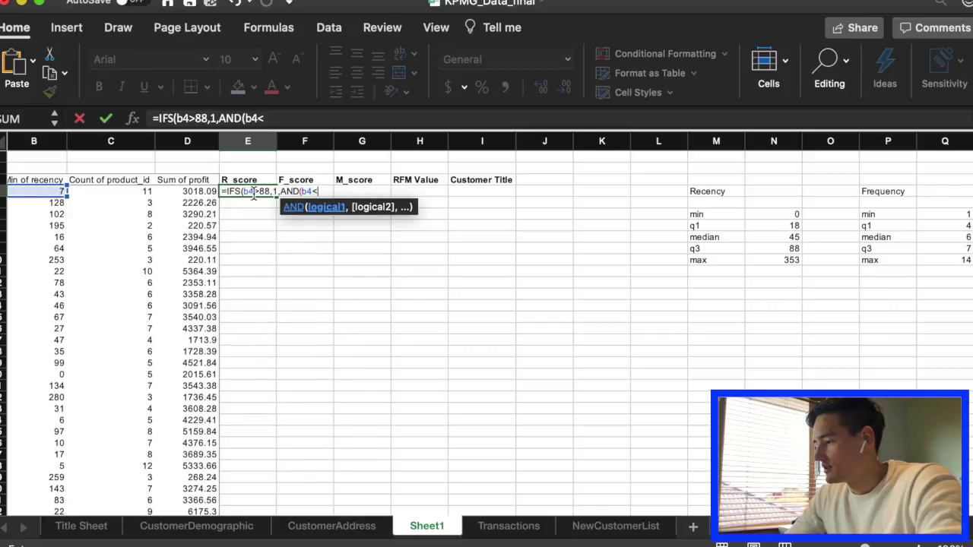
type("=88,b4")
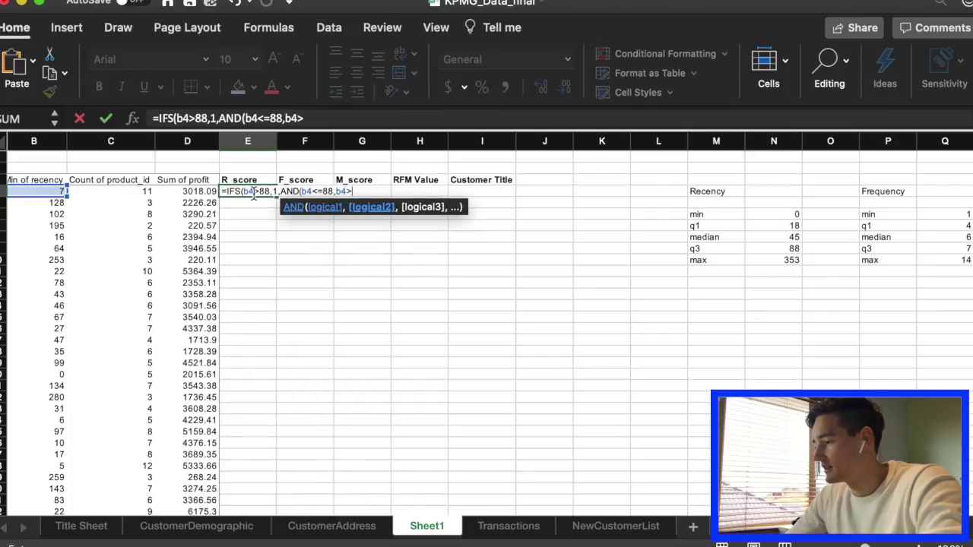
type(">45")
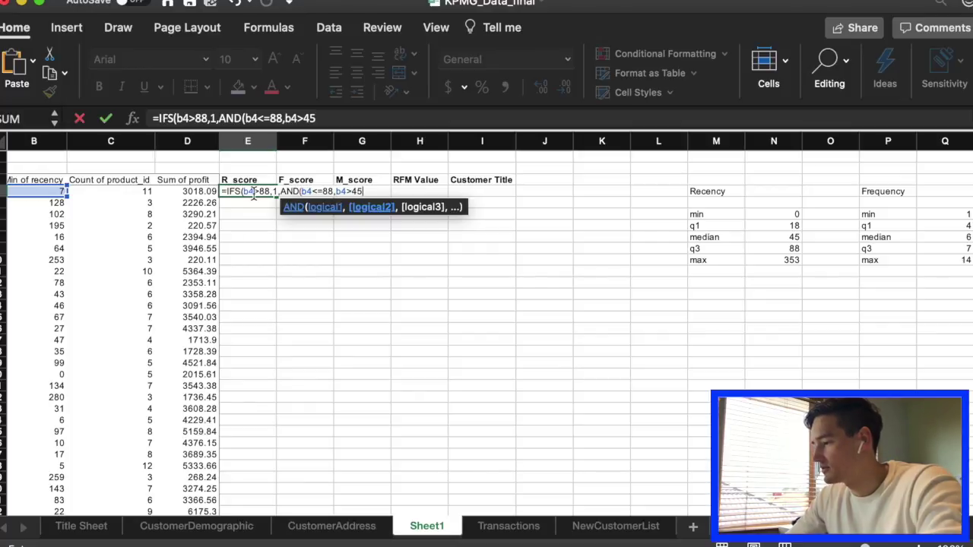
type("),")
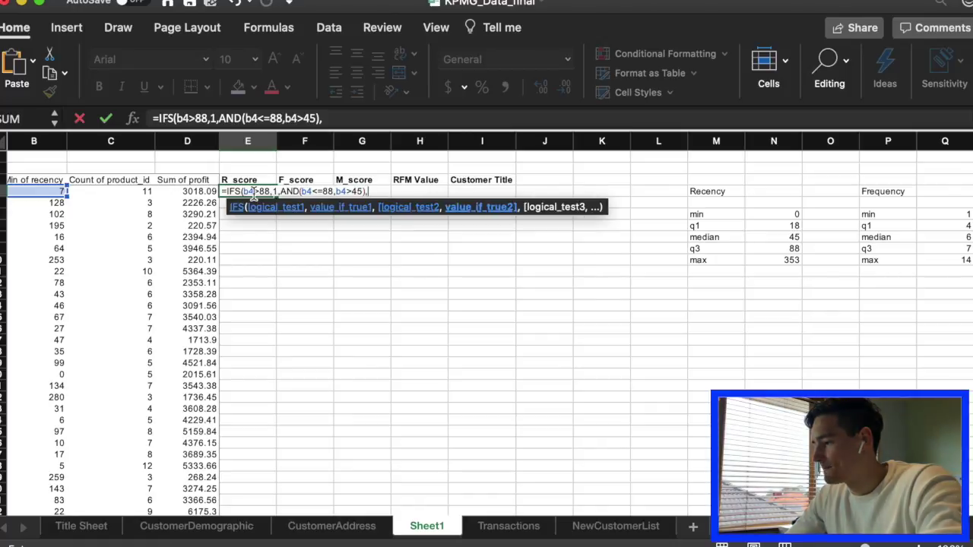
type("2,AND")
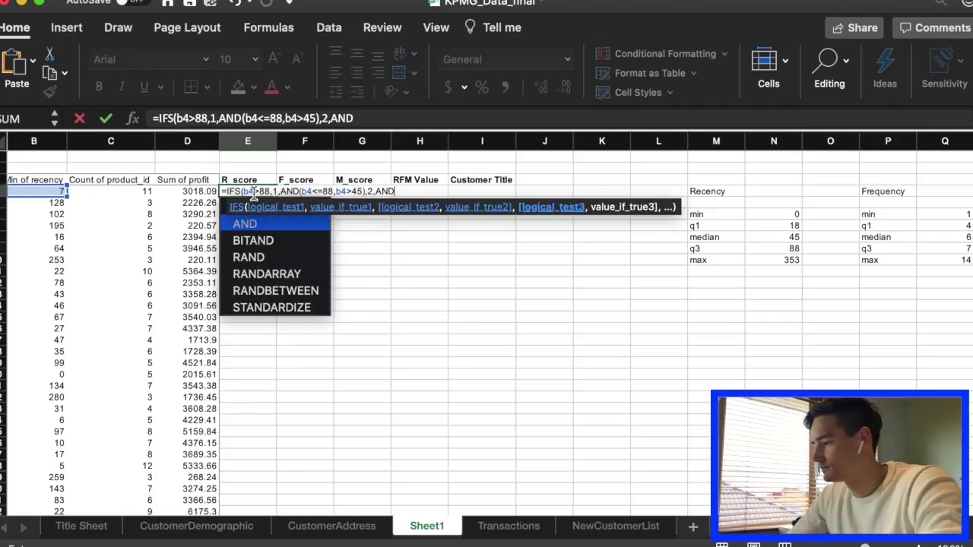
Step: Add a third condition to the IFS formula, AND(B4<=45,B4>18), that returns 3
type("(")
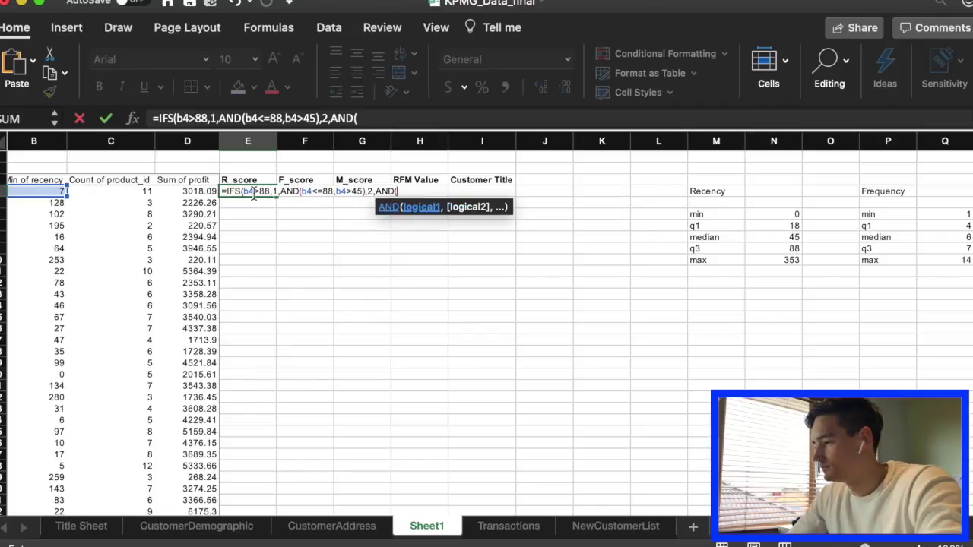
type("b4")
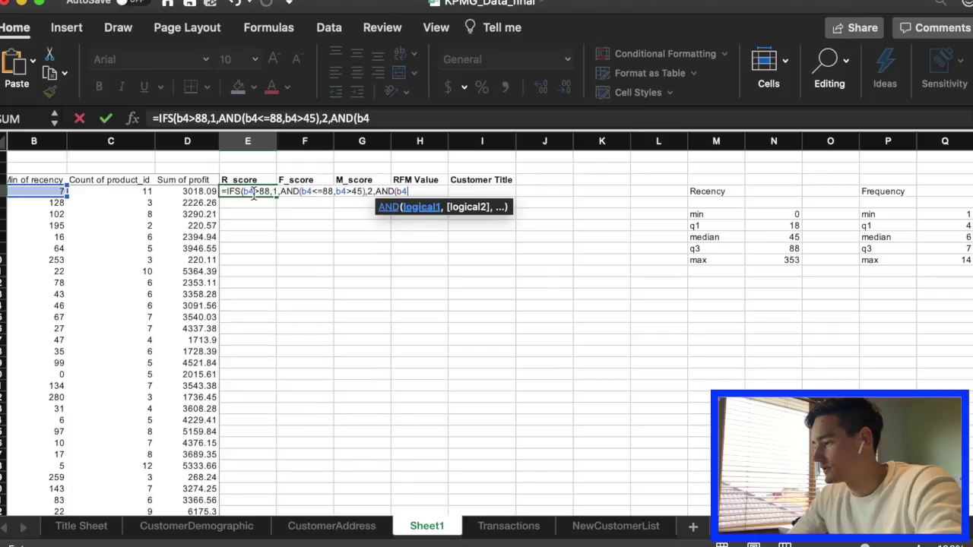
type("<=45,b4")
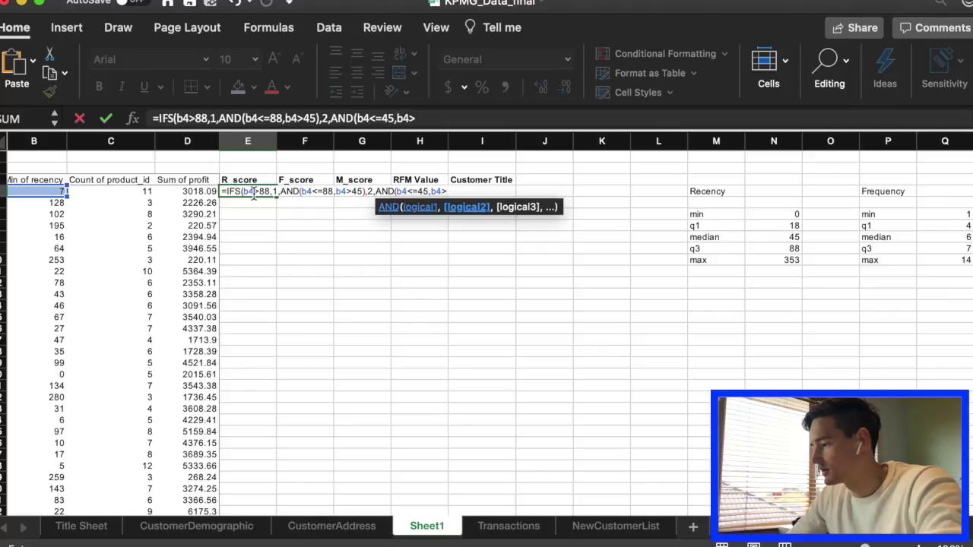
type(">18")
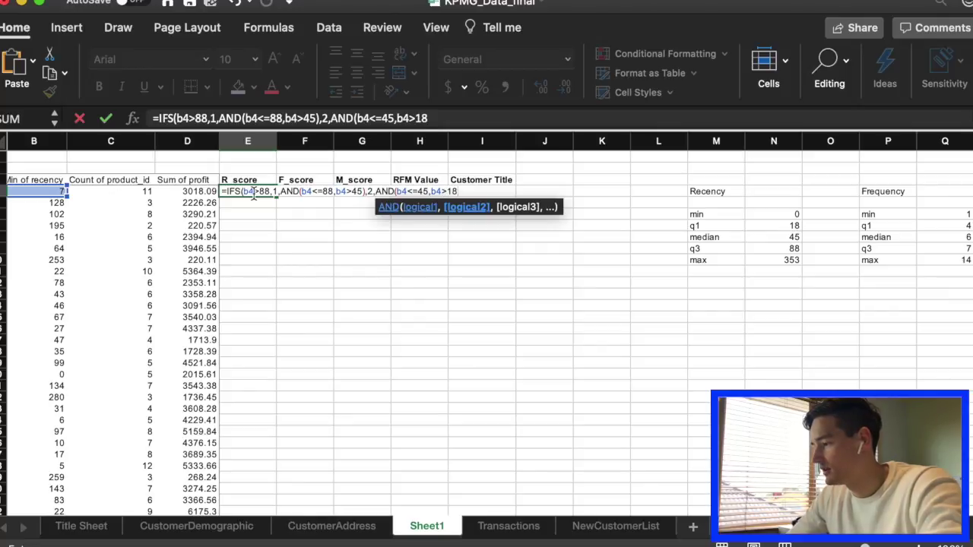
type(")<")
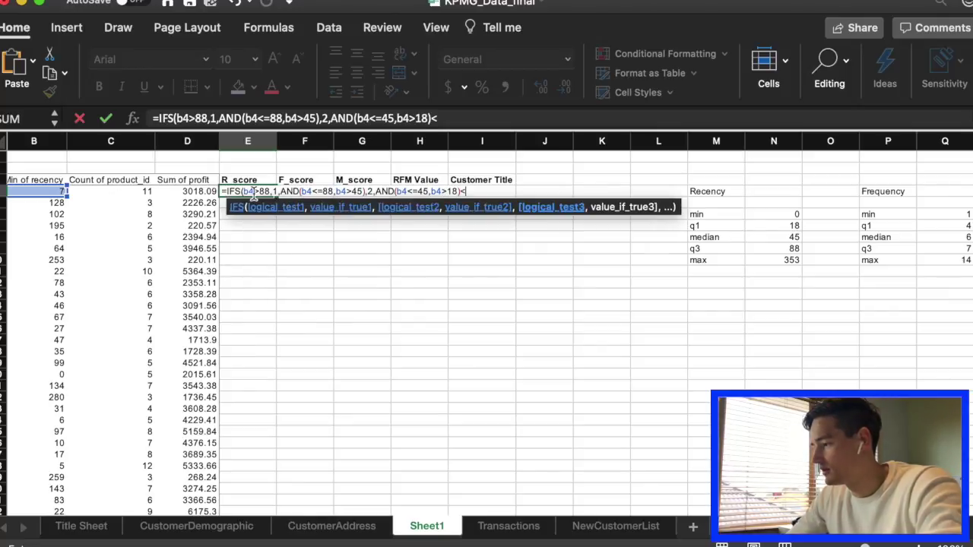
key("BackSpace")
type(",")
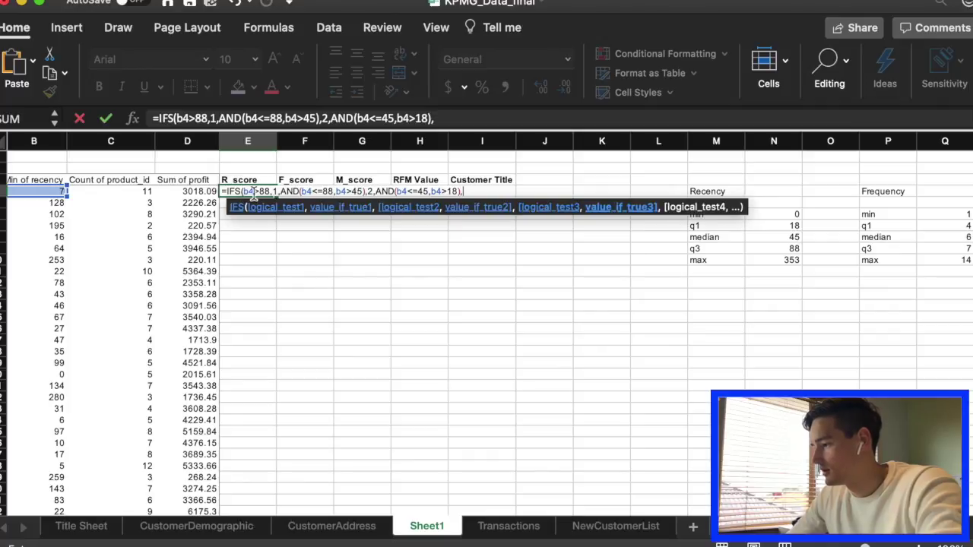
type("3")
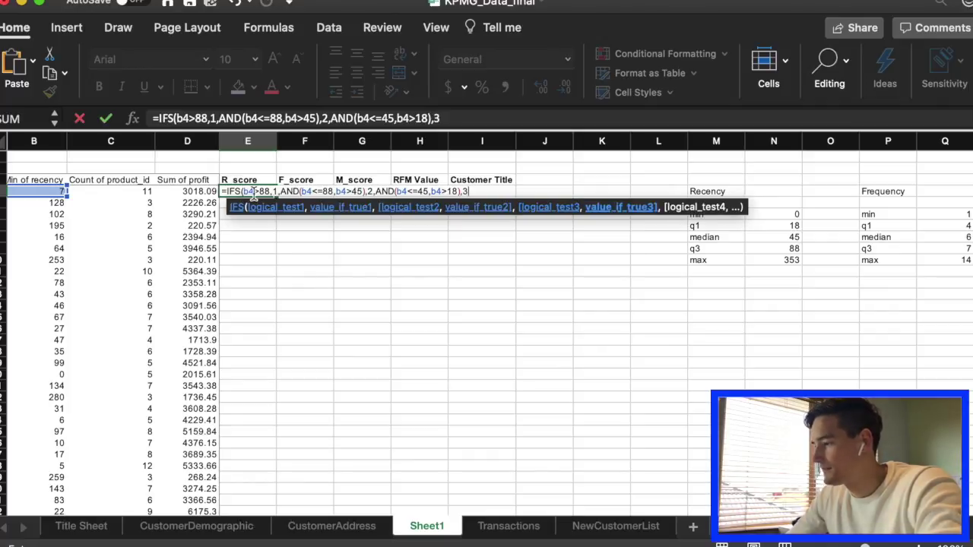
type(",")
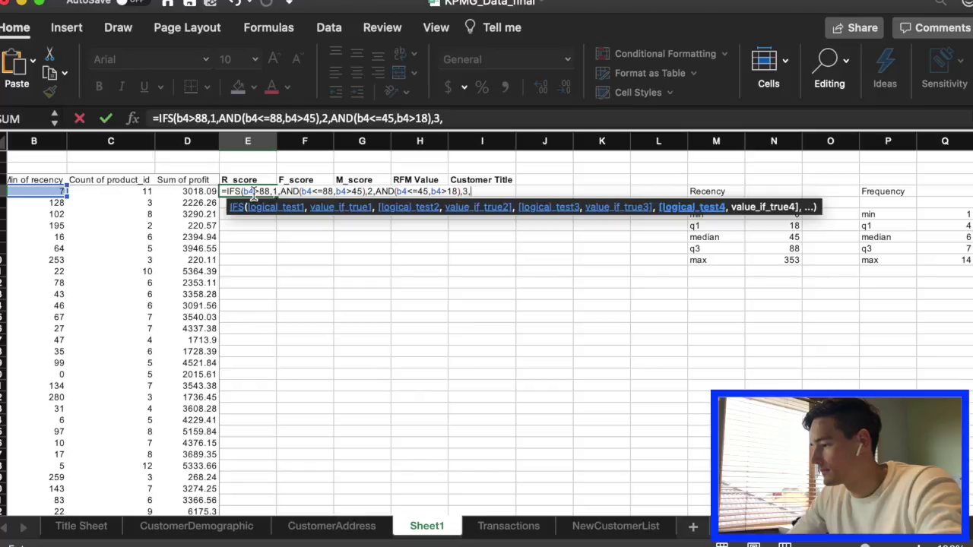
Step: Complete the R_score formula with a final condition, B4<=18, that returns 4, and enter it in E4
type("b")
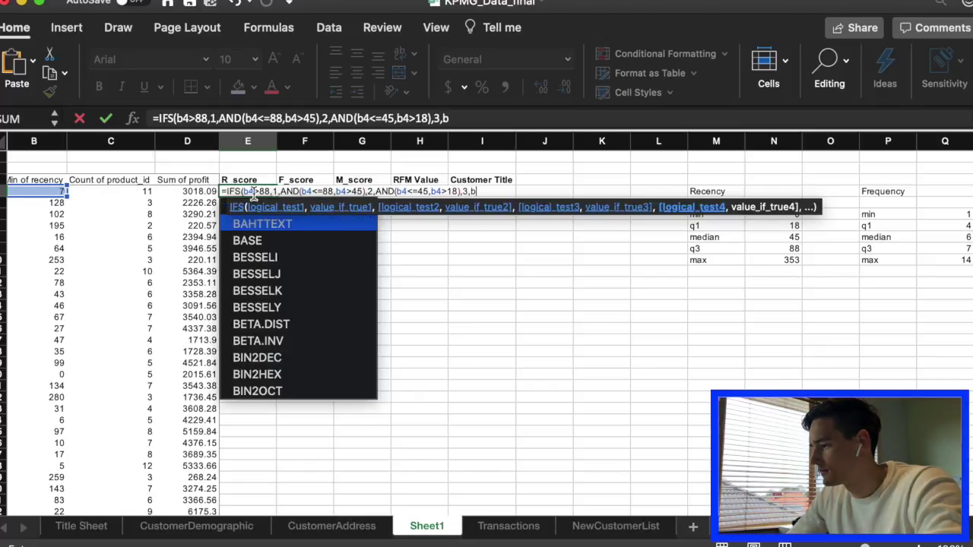
type("4<=")
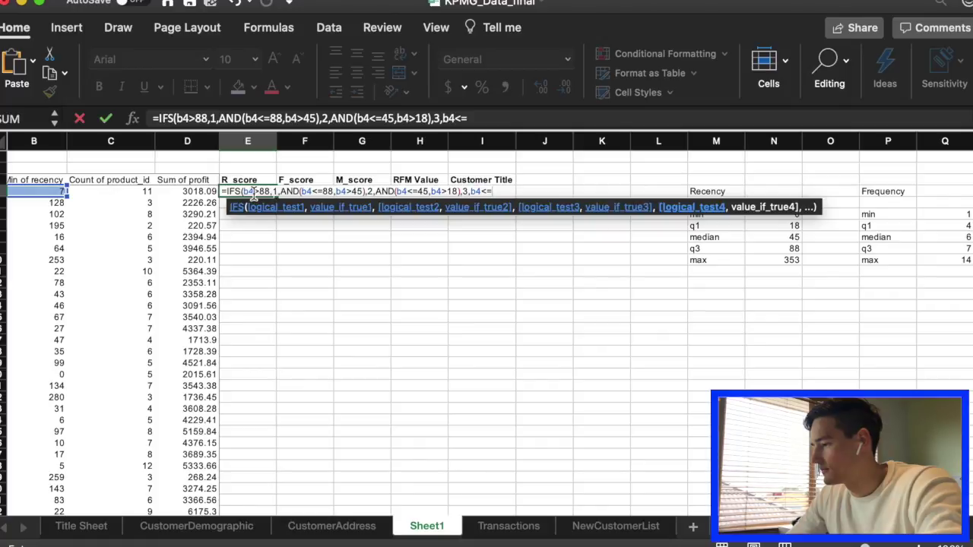
type("18")
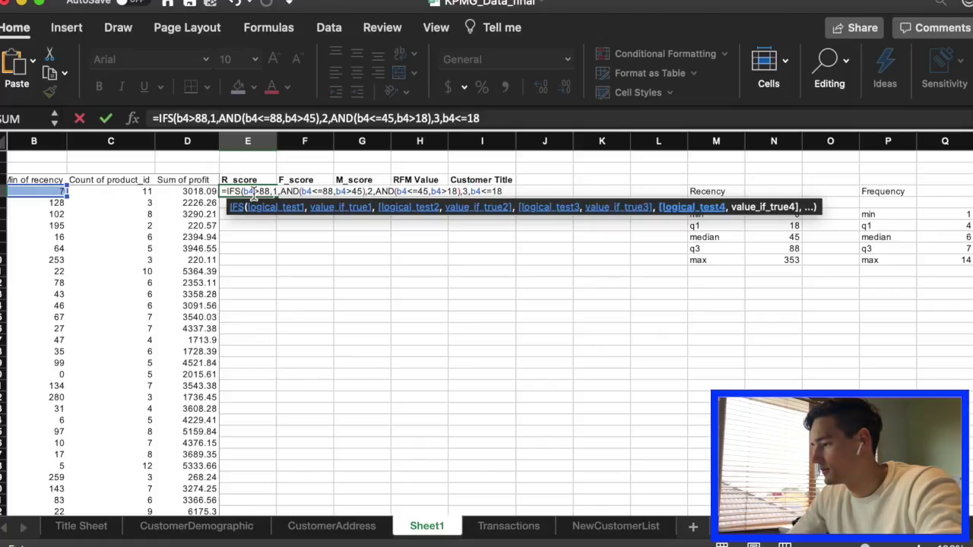
type(",4,")
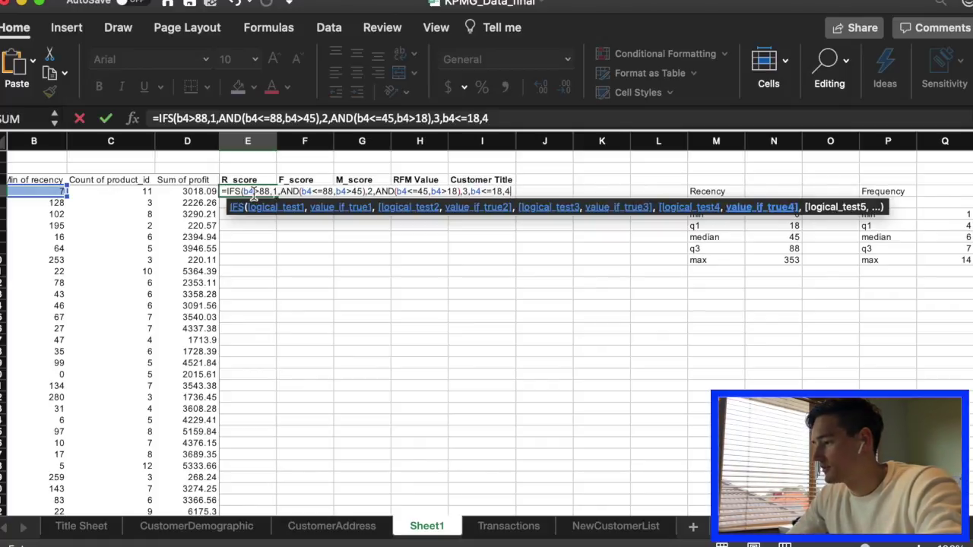
key("BackSpace")
type(")")
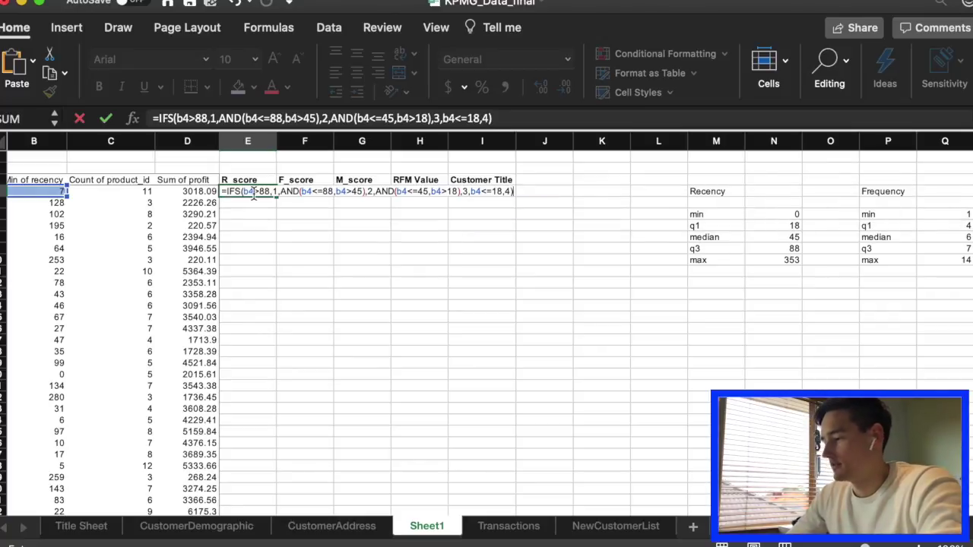
key("Return")
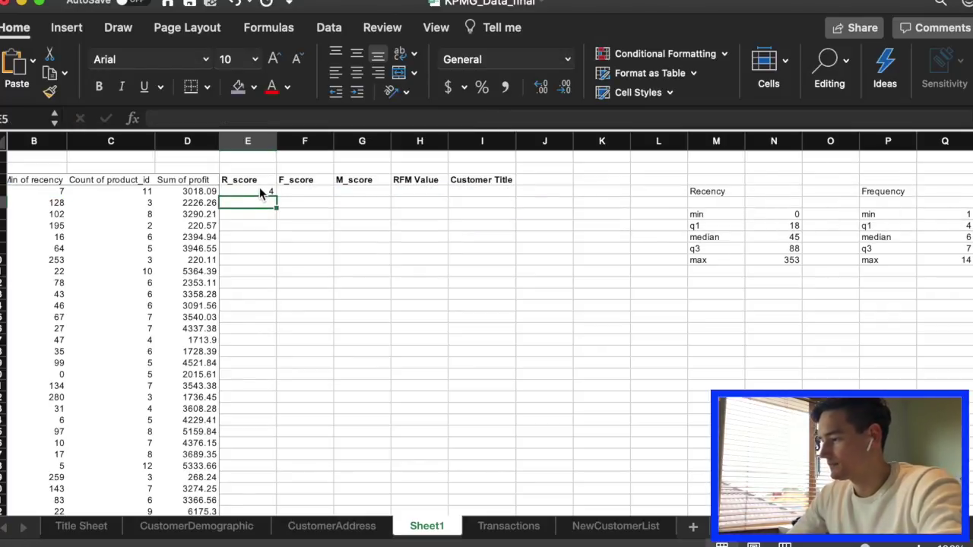
Step: Fill the R_score formula from E4 down the column for all customer rows
scroll(153, 190, "left", 2)
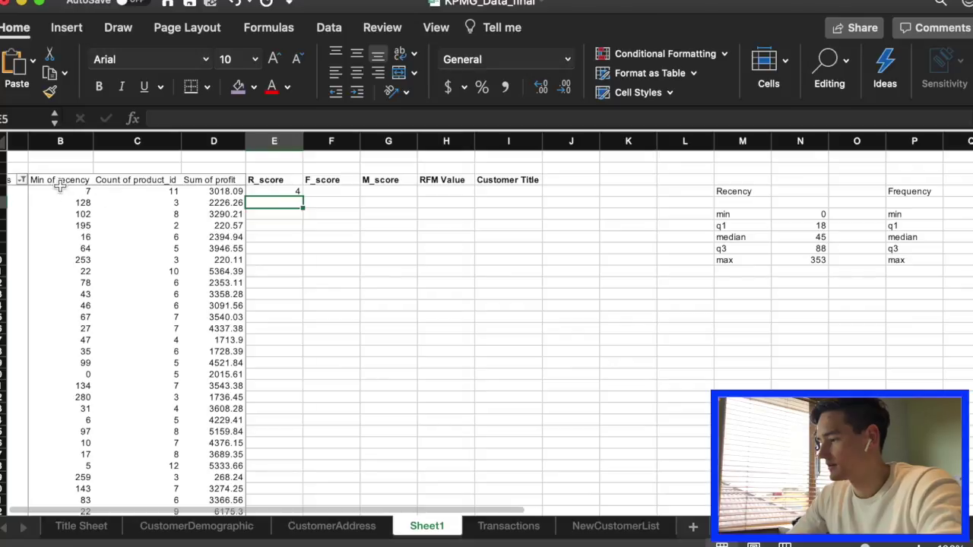
left_click(278, 193)
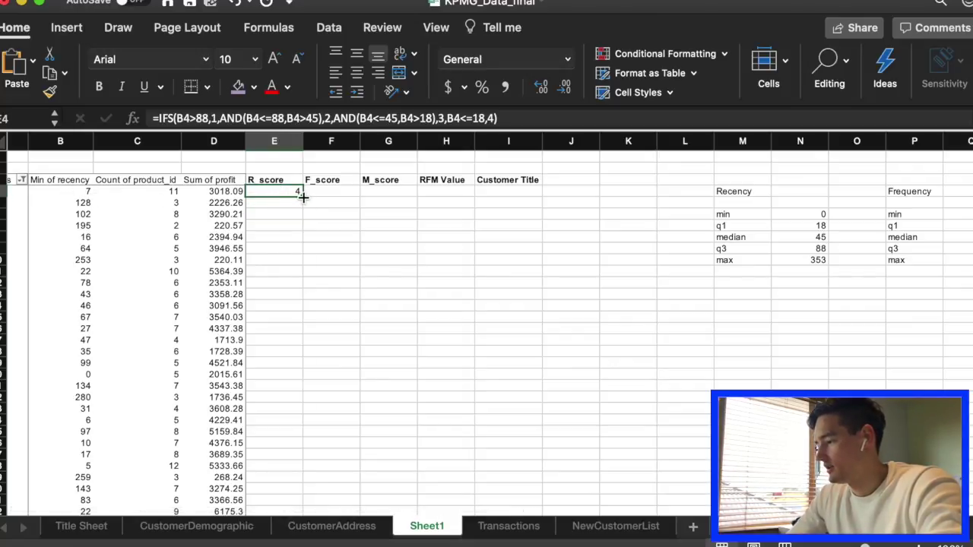
double_click(303, 196)
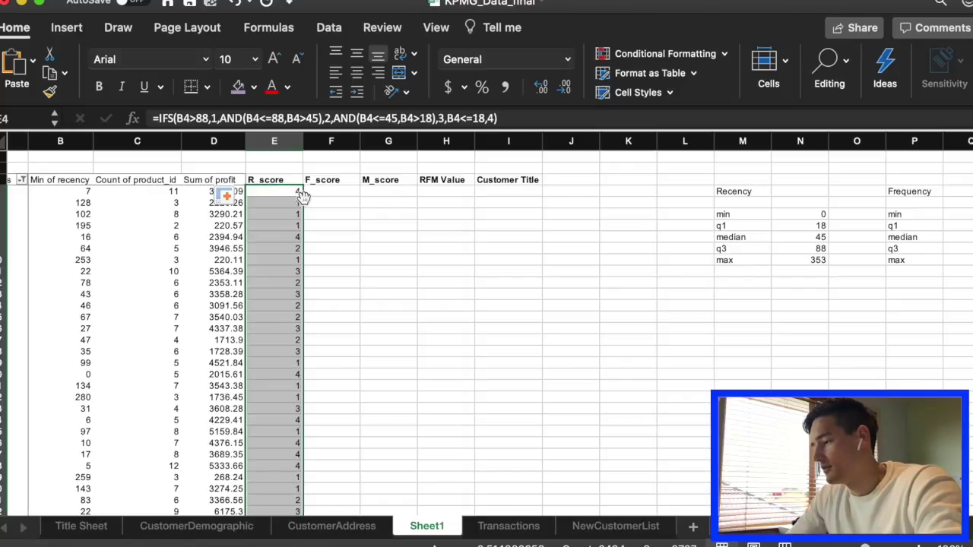
scroll(350, 410, "down", 5)
scroll(349, 410, "up", 5)
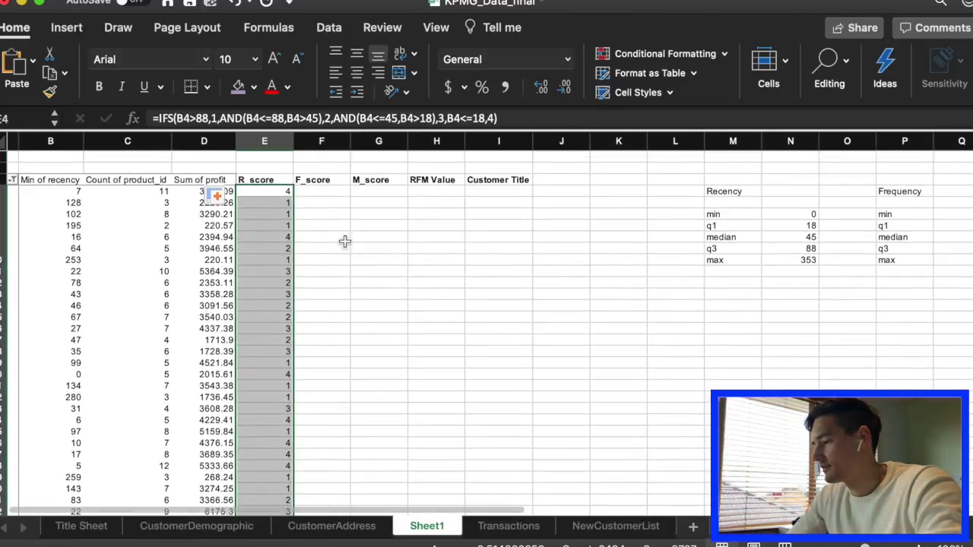
Step: Copy the R_score IFS formula from E4 into F4 under F_score, keeping its B4 references unchanged
left_click(327, 193)
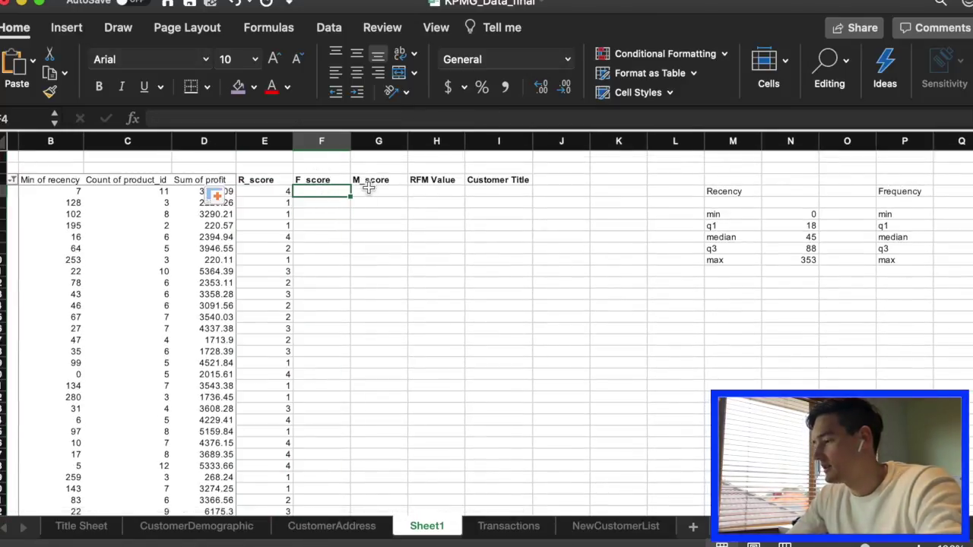
left_click(286, 194)
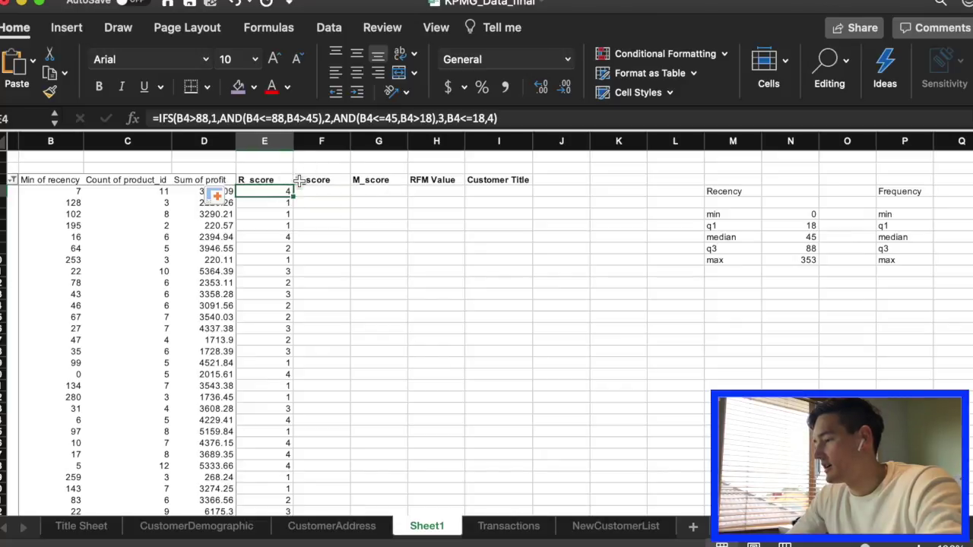
left_click(523, 120)
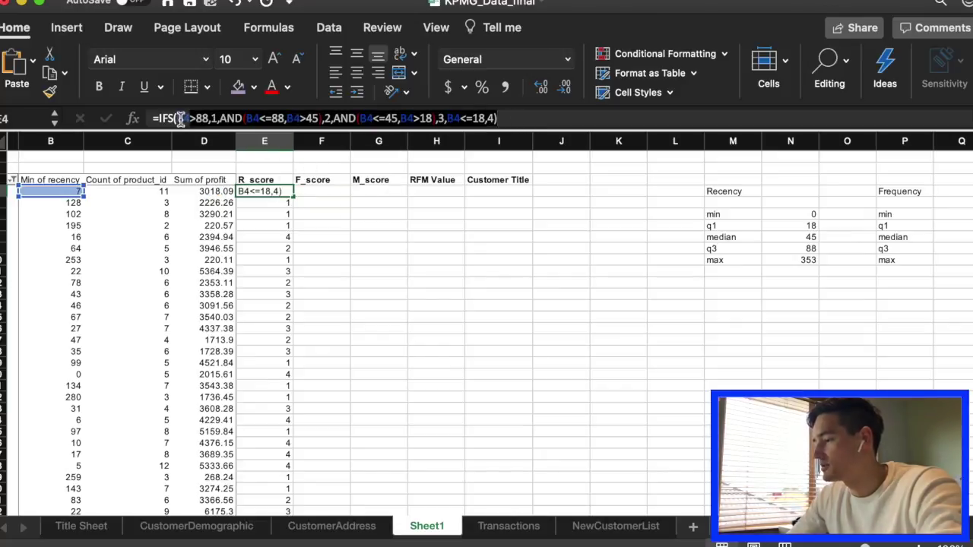
left_click(159, 120)
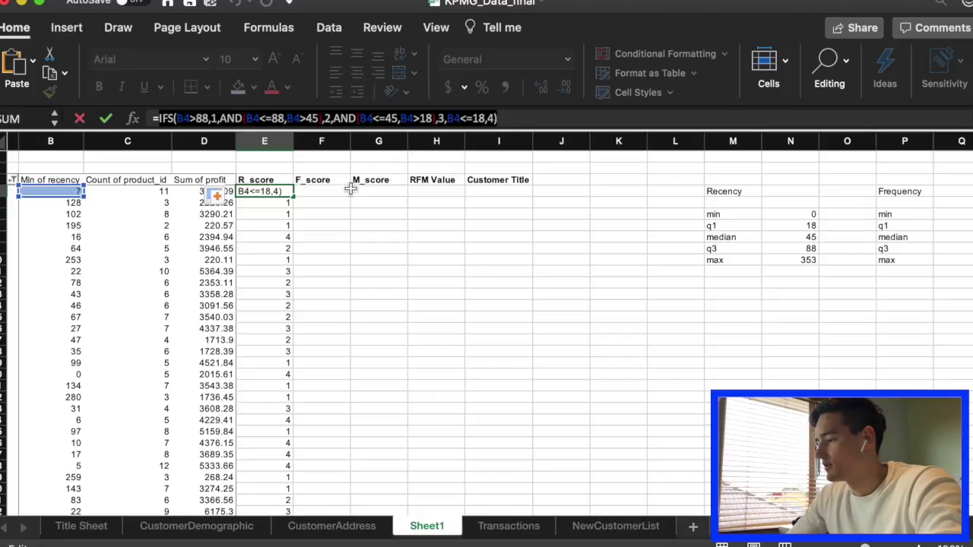
key("super+a")
type("=")
left_click(325, 191)
key("Escape")
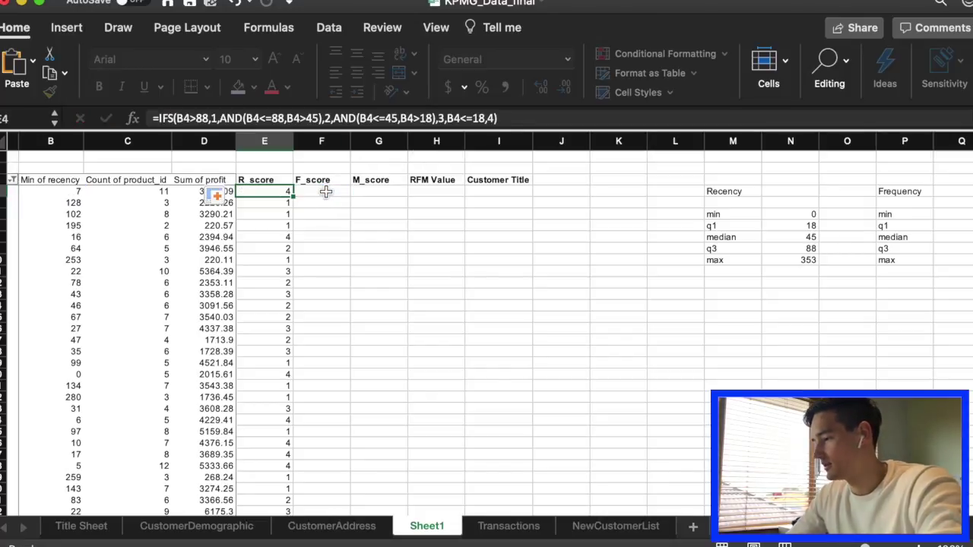
left_click(324, 192)
double_click(326, 193)
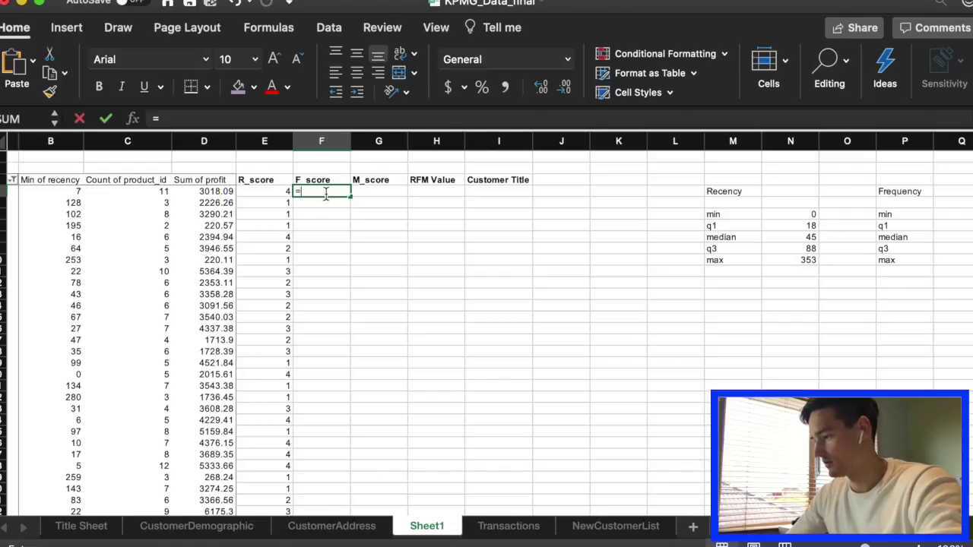
type("=IFS(B4>88,1,AND(B4<=88,B4>45),2,AND(B4<=45,B4>18),3,B4<=18,4)")
Step: Replace every B4 reference in F4's IFS formula with C4, the count of product_id
left_click(183, 116)
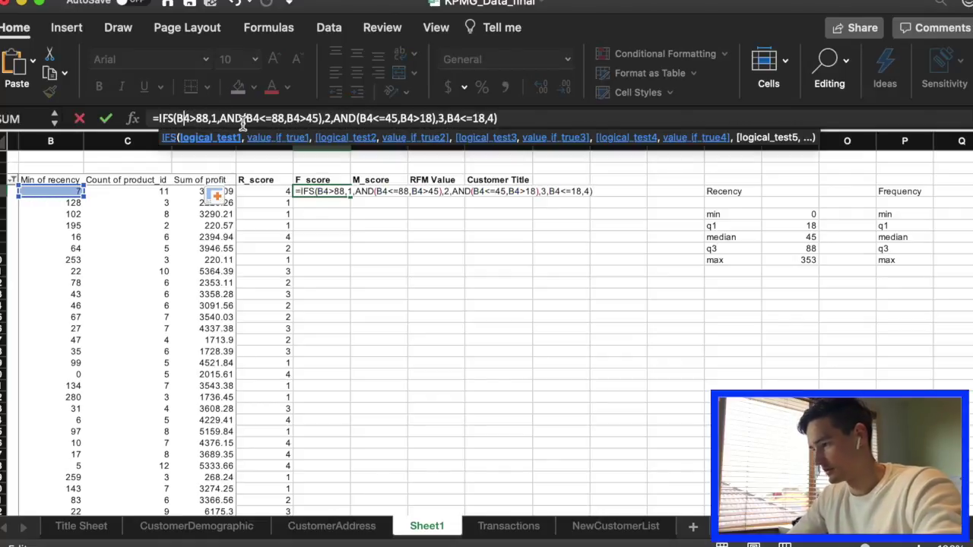
key("BackSpace")
type("c")
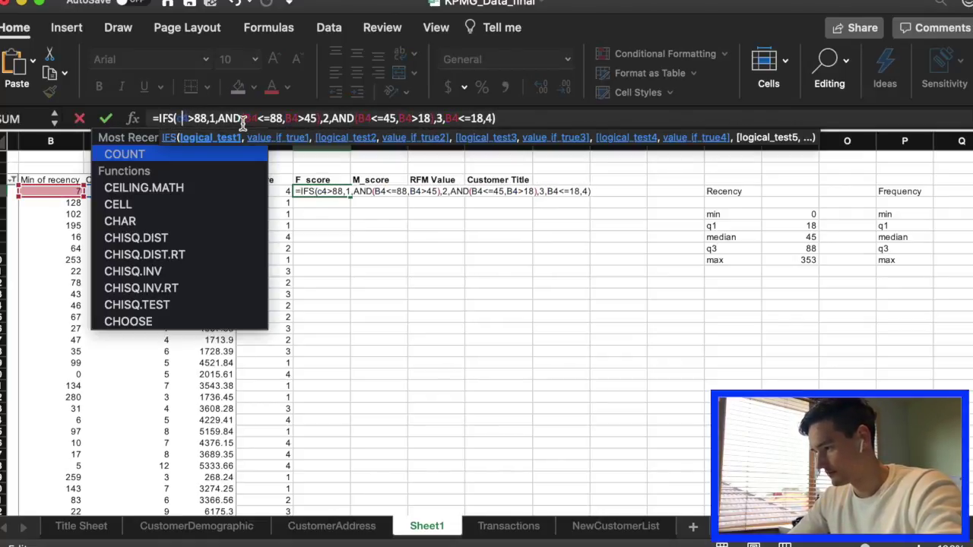
left_click(251, 120)
key("BackSpace")
type("c")
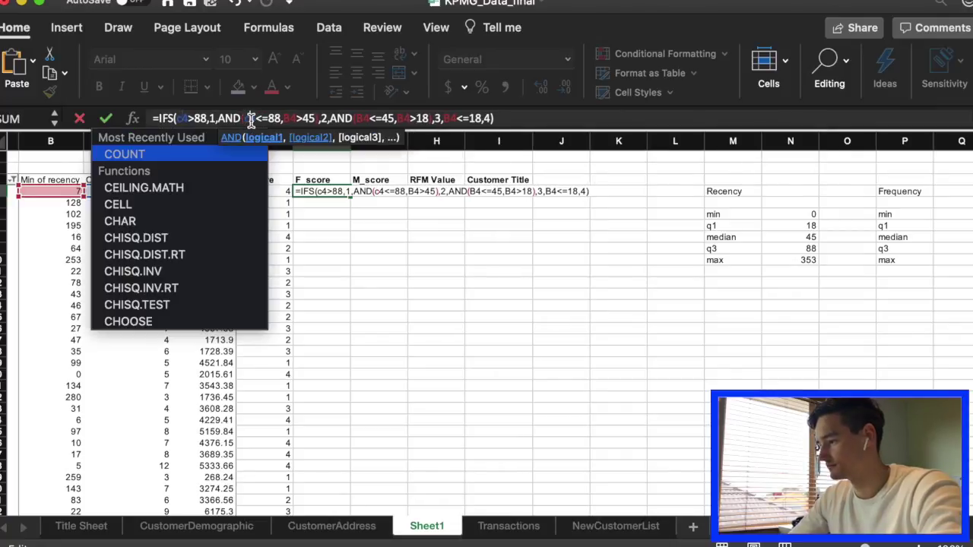
left_click(288, 119)
key("BackSpace")
type("c")
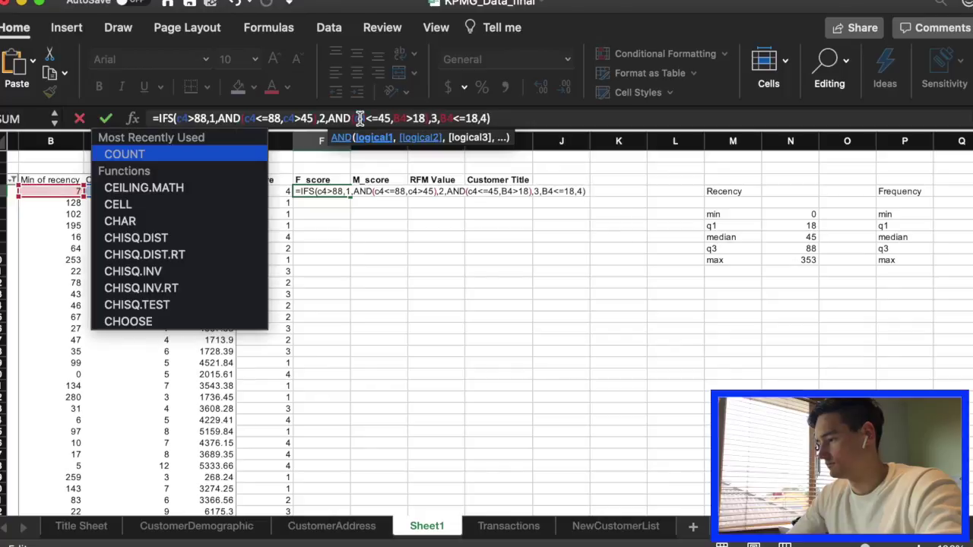
left_click(398, 120)
key("BackSpace")
type("c")
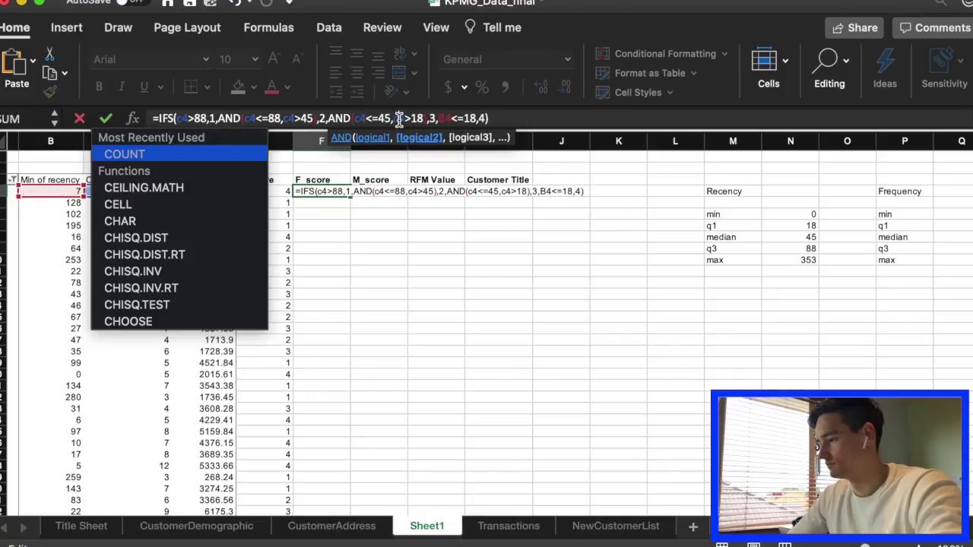
left_click(444, 120)
key("BackSpace")
type("c")
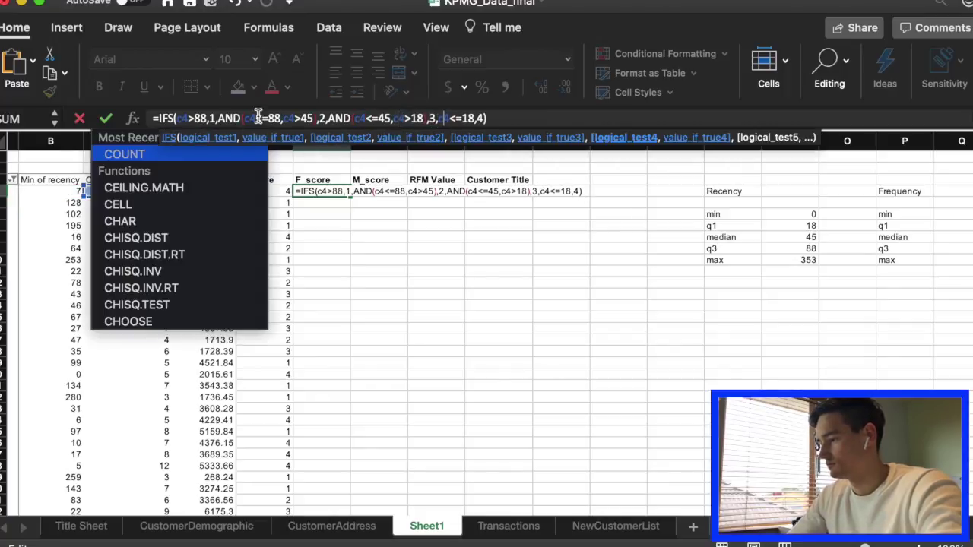
Step: Change the first condition of the F_score formula to C4>7, returning 4
left_click(205, 118)
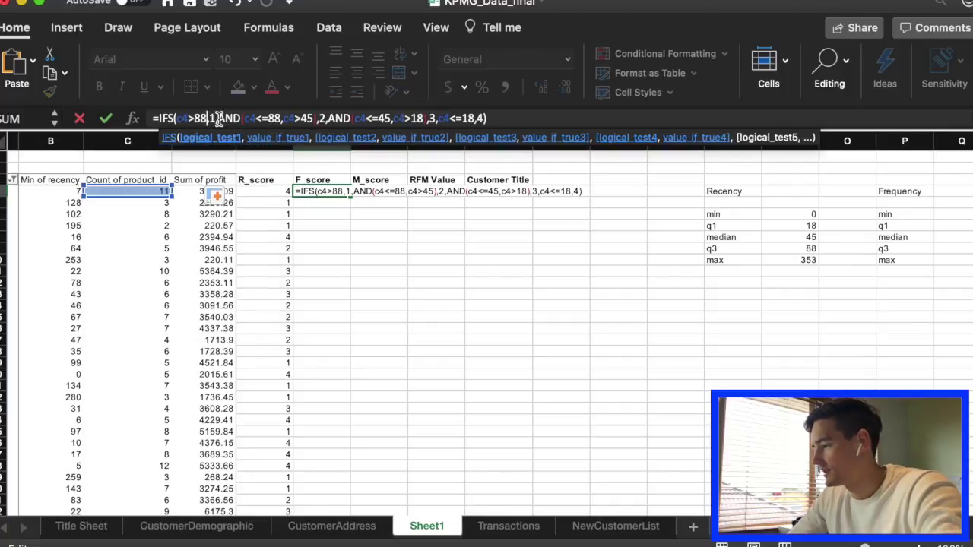
scroll(414, 246, "right", 1)
scroll(414, 246, "right", 1)
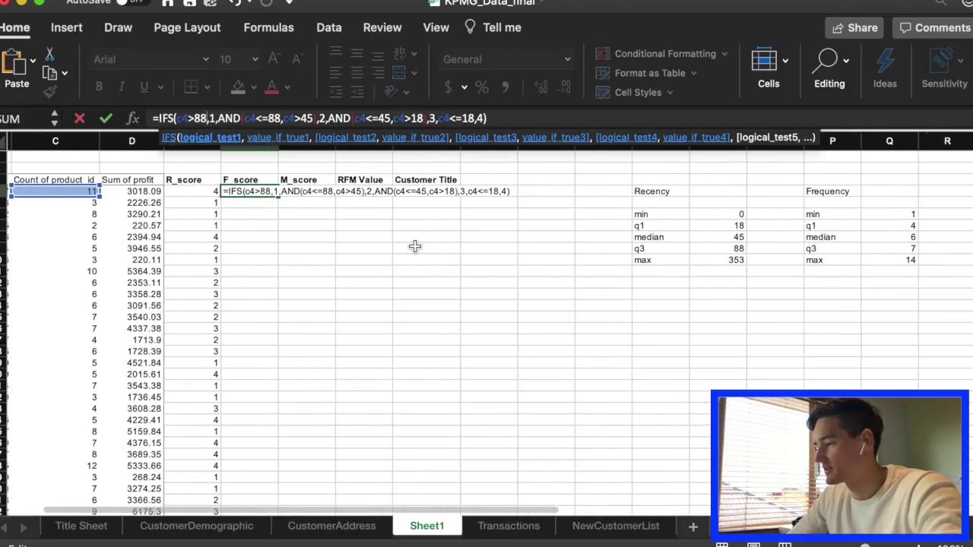
key("BackSpace")
key("BackSpace")
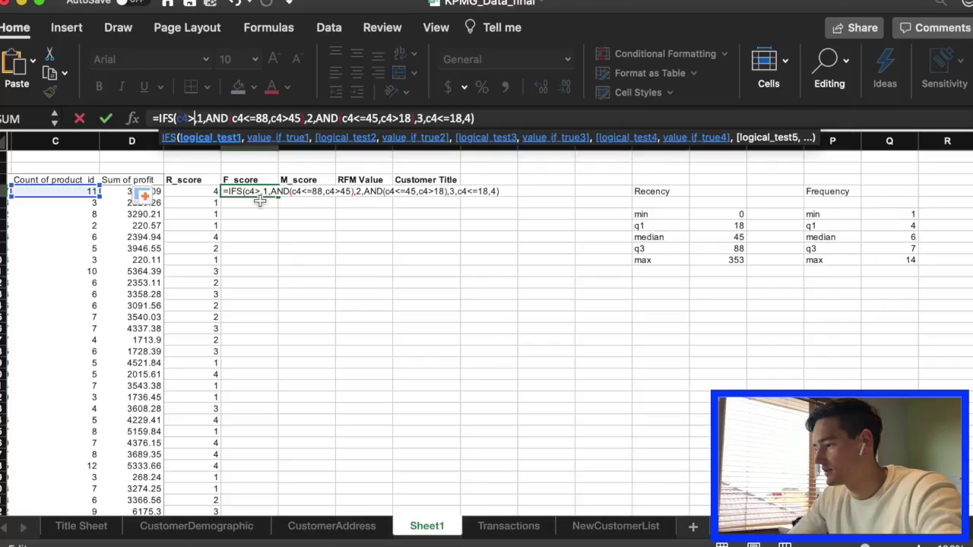
type("7")
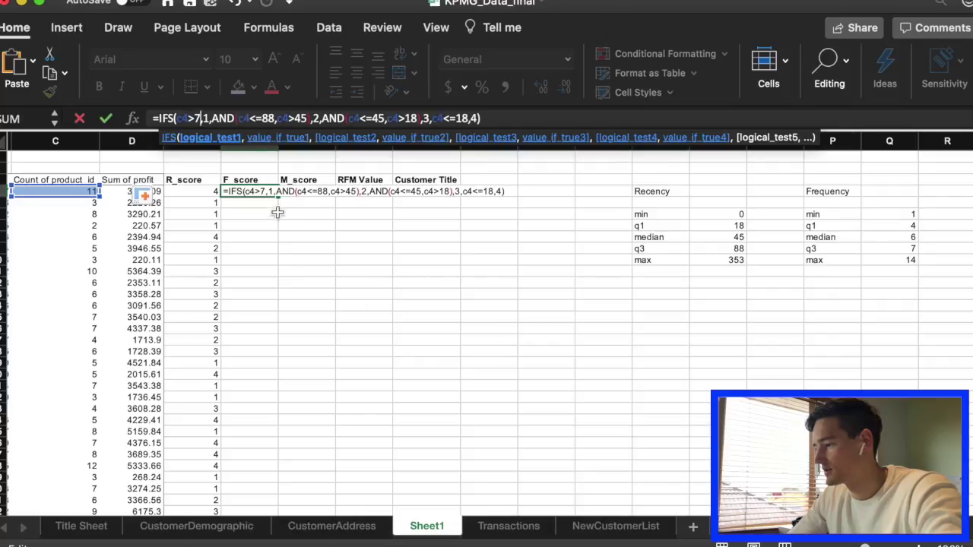
key("Right")
key("Right")
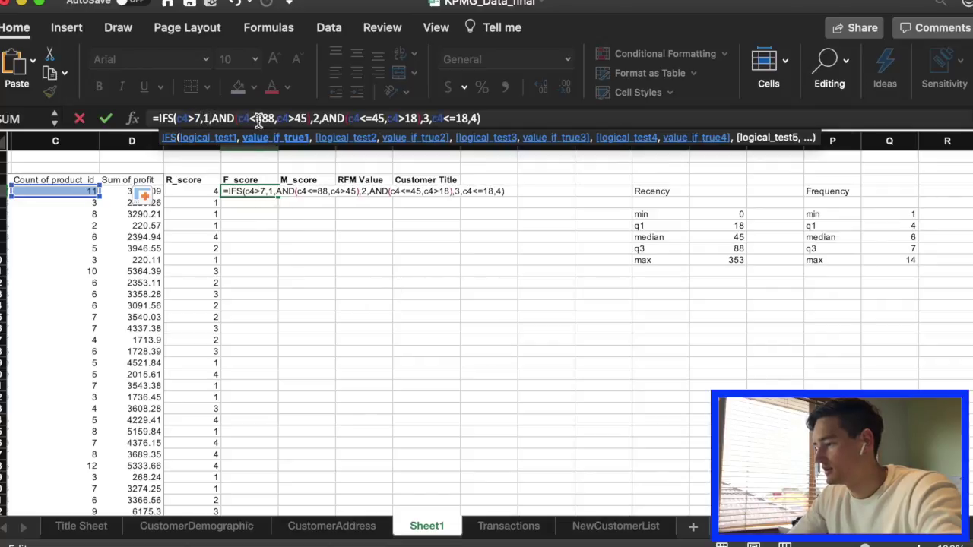
key("BackSpace")
type("4")
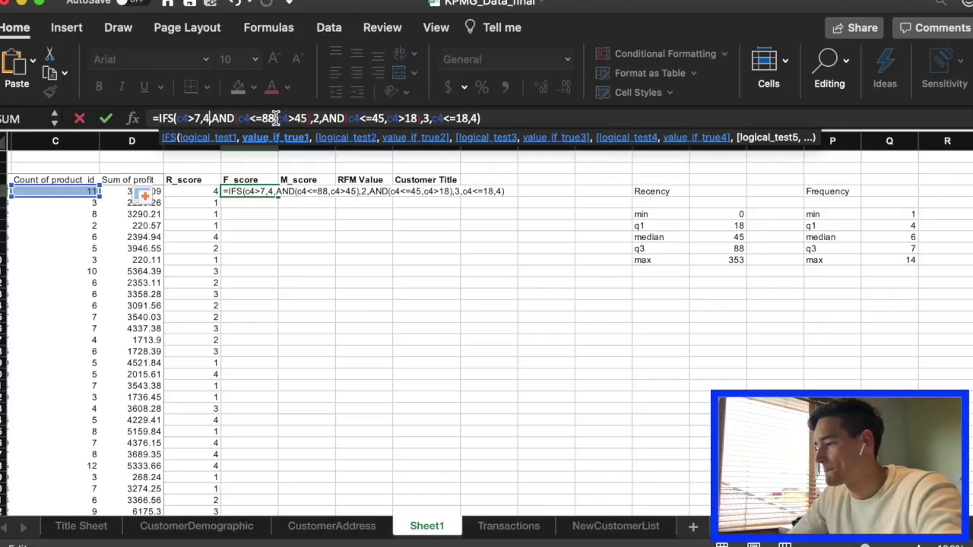
Step: Change the second condition of the F_score formula to AND(C4<=7,C4>6), returning 3
left_click(276, 118)
key("BackSpace")
key("BackSpace")
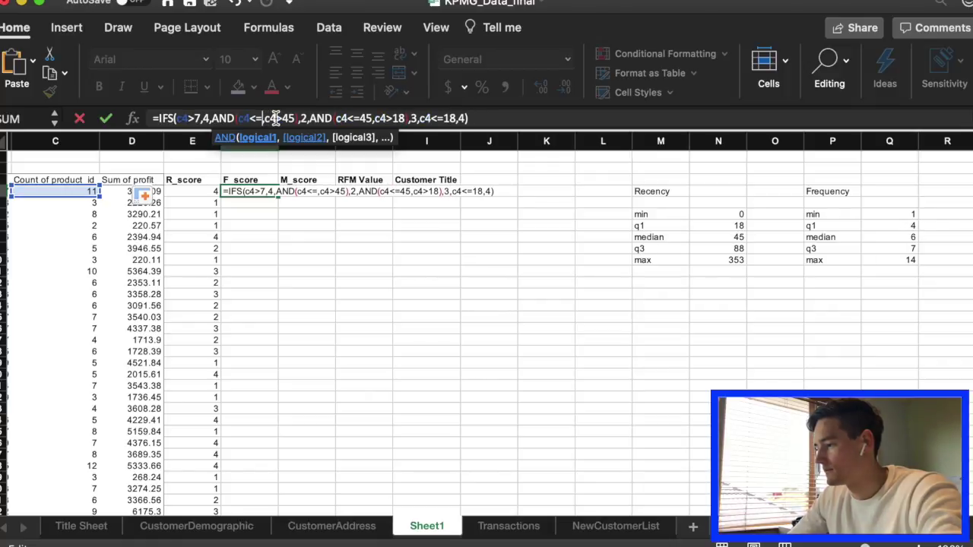
type("7")
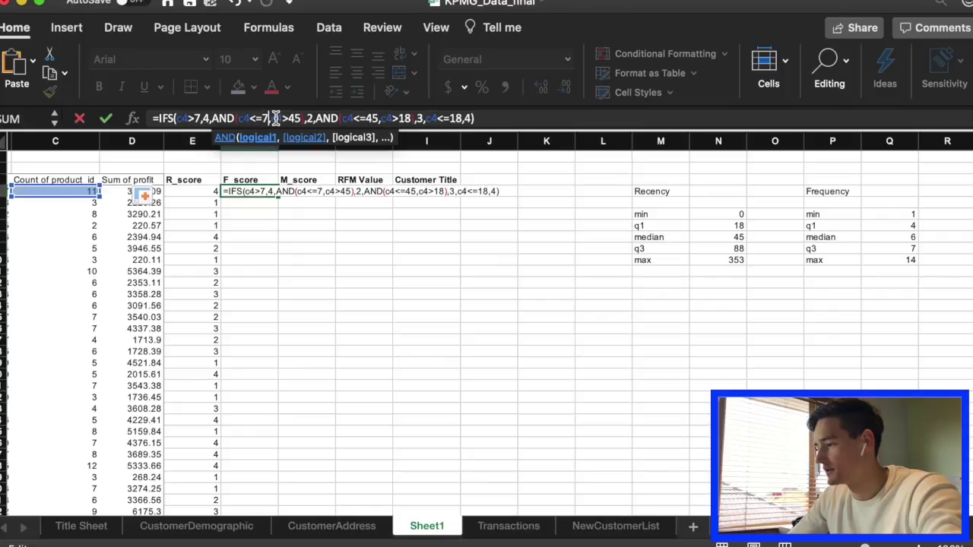
key("BackSpace")
key("BackSpace")
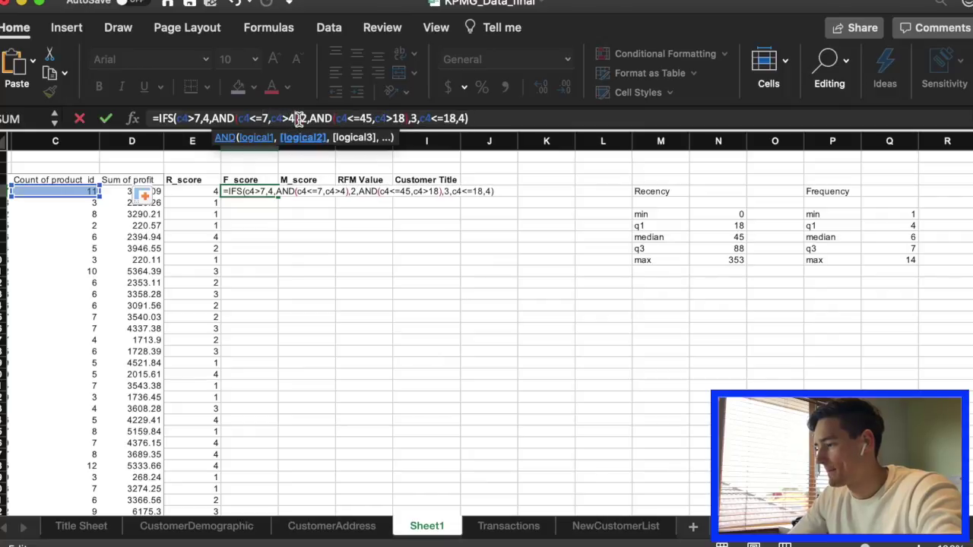
type("6")
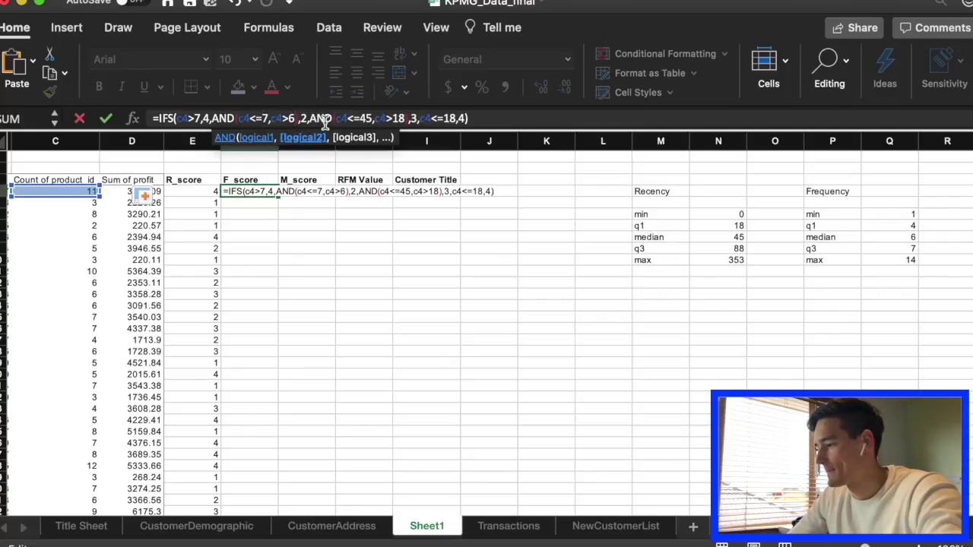
key("Right")
left_click(309, 120)
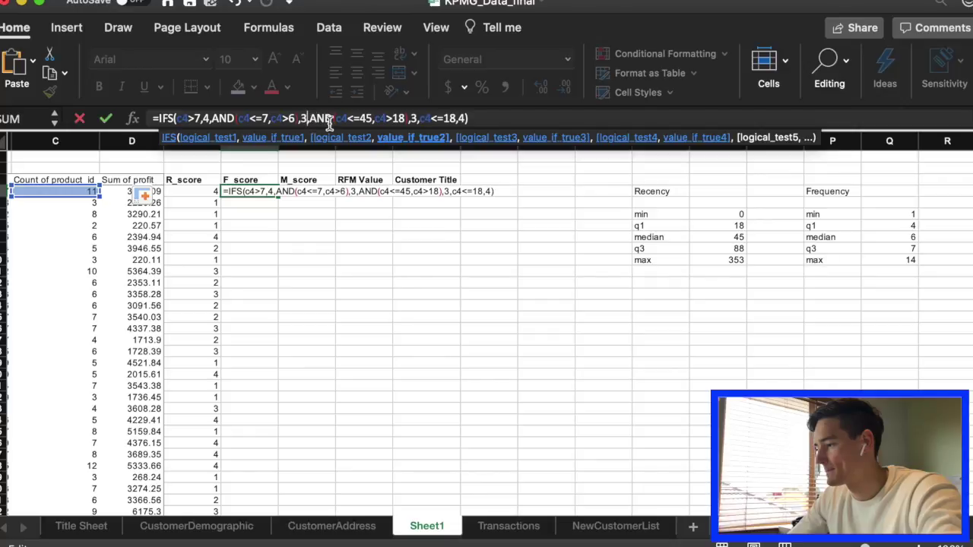
Step: Set the thresholds of the F_score formula's third condition to AND(C4<=6,C4>4)
left_click(370, 119)
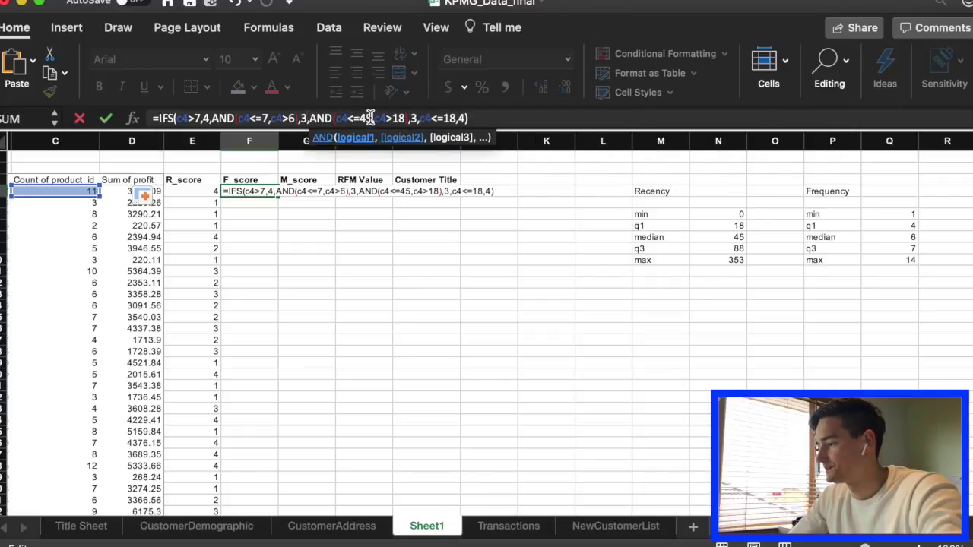
key("BackSpace")
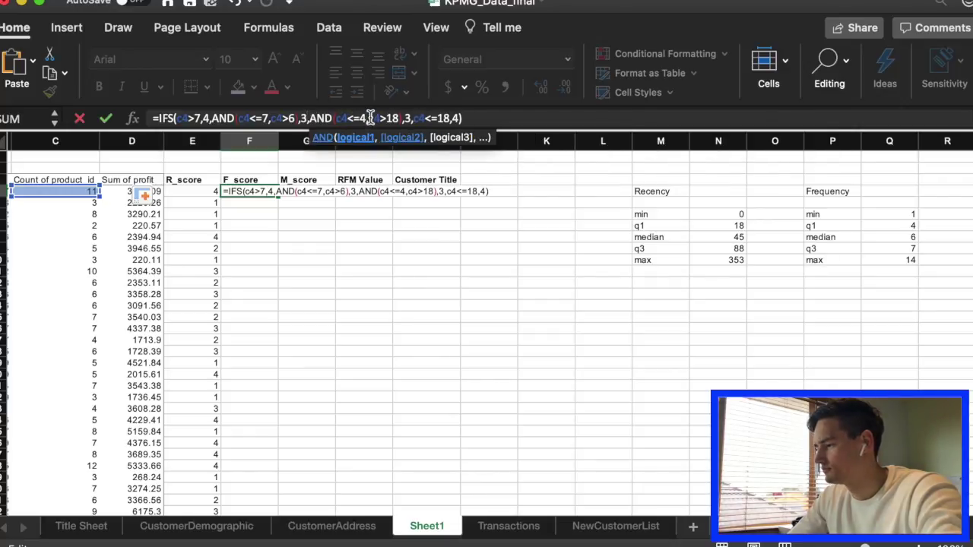
key("BackSpace")
type("6")
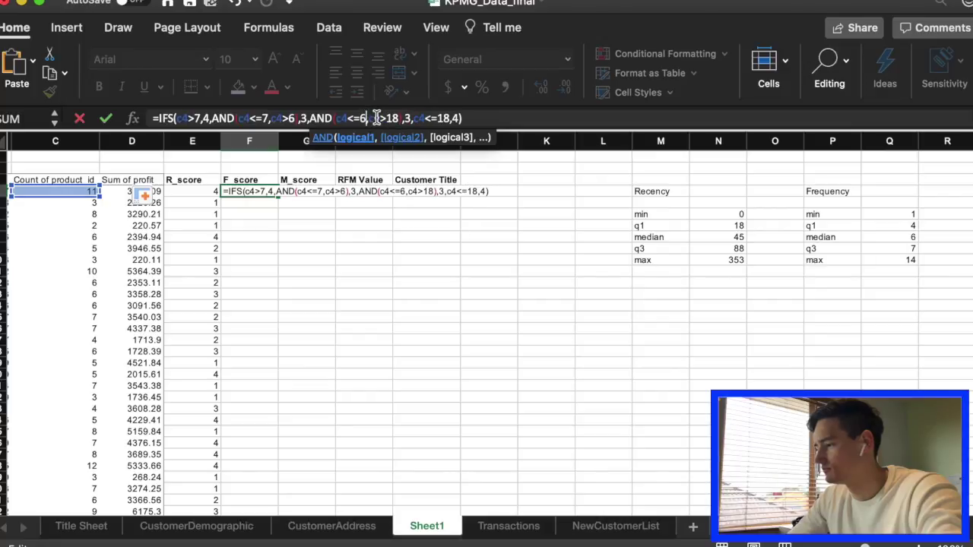
left_click(397, 119)
key("BackSpace")
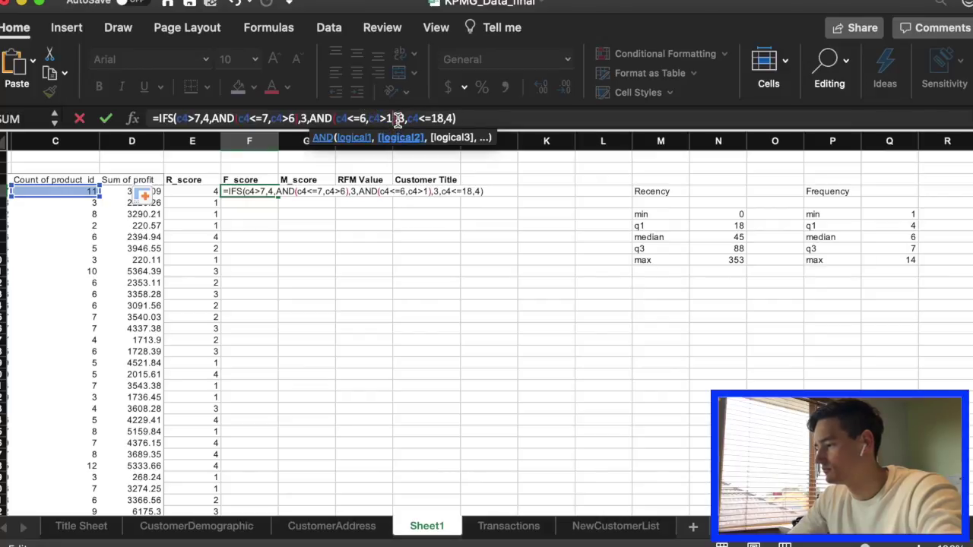
key("BackSpace")
type("4")
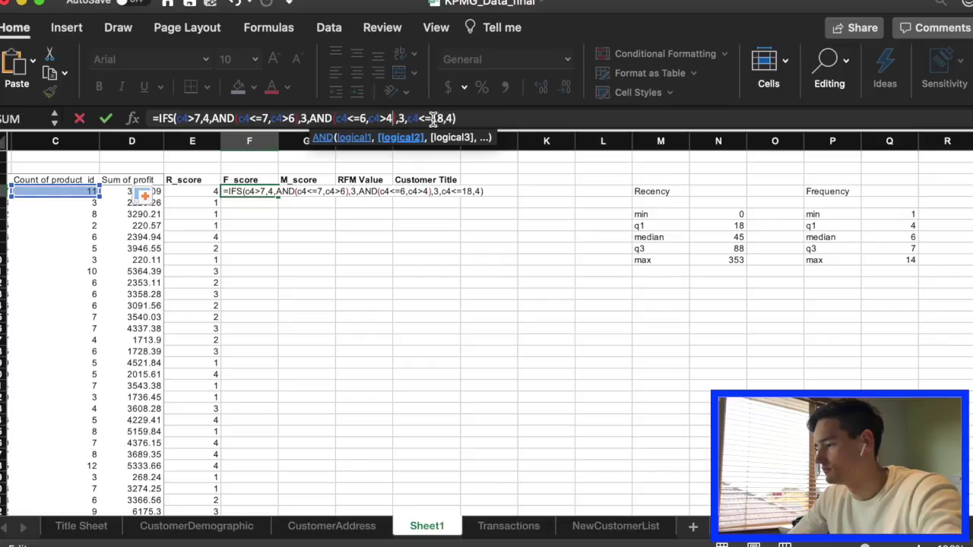
Step: Change the final condition of the F_score formula to C4<=4, returning 1
left_click(445, 118)
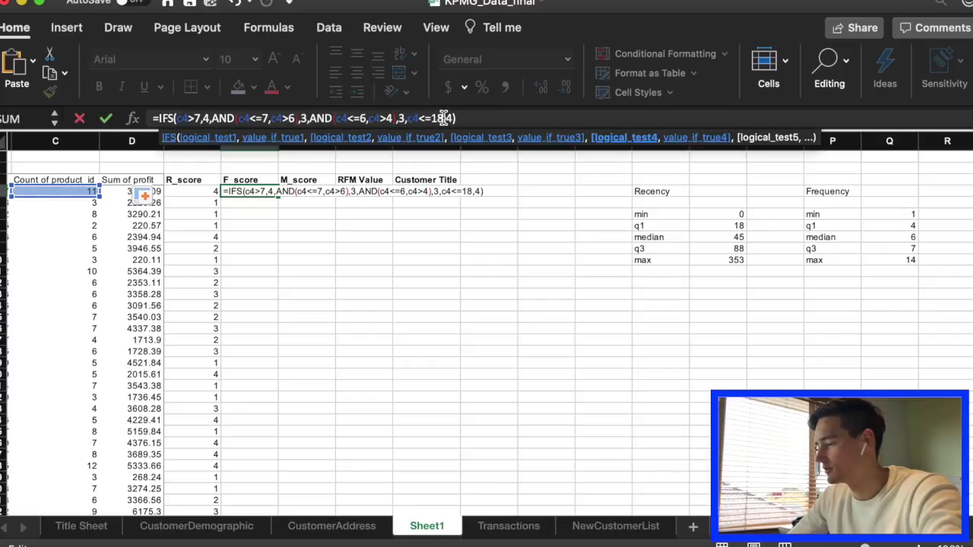
key("BackSpace")
key("BackSpace")
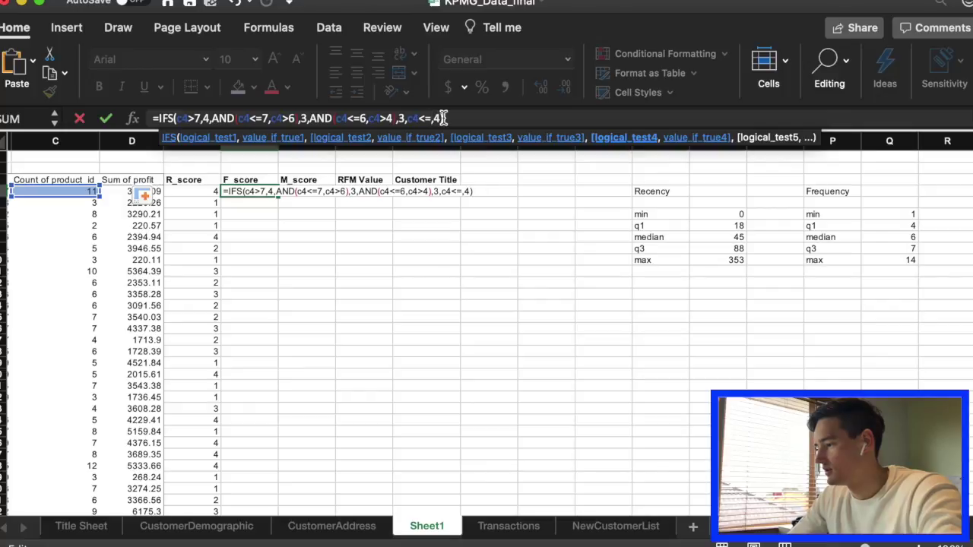
type("4")
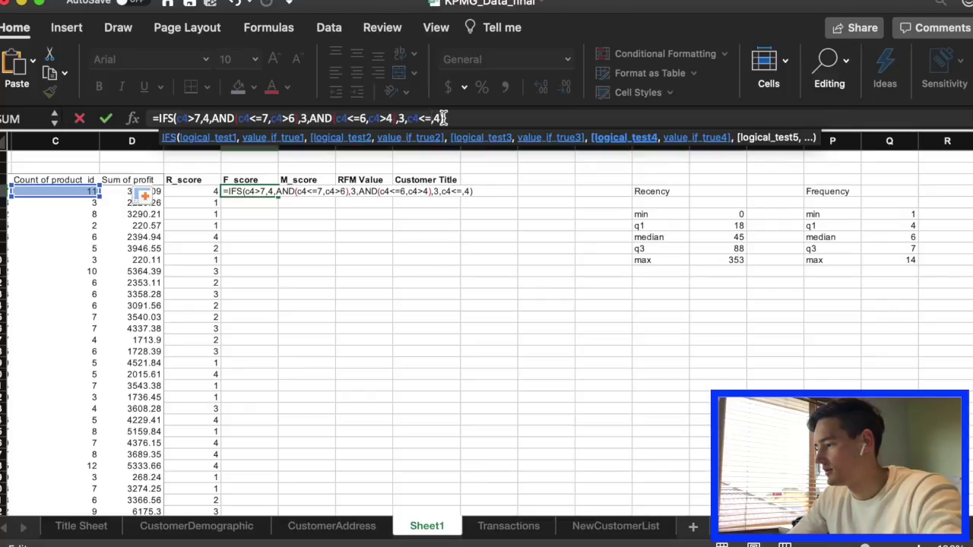
key("Right")
key("Delete")
type("1")
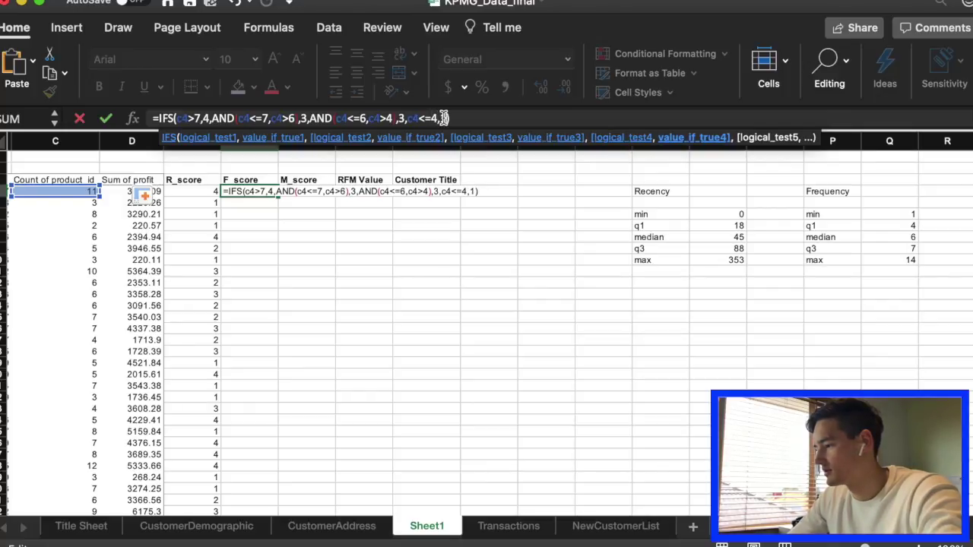
Step: Make the third condition of the F_score formula return 2, enter the formula in F4 and reselect that cell
left_click(403, 119)
key("BackSpace")
type("2")
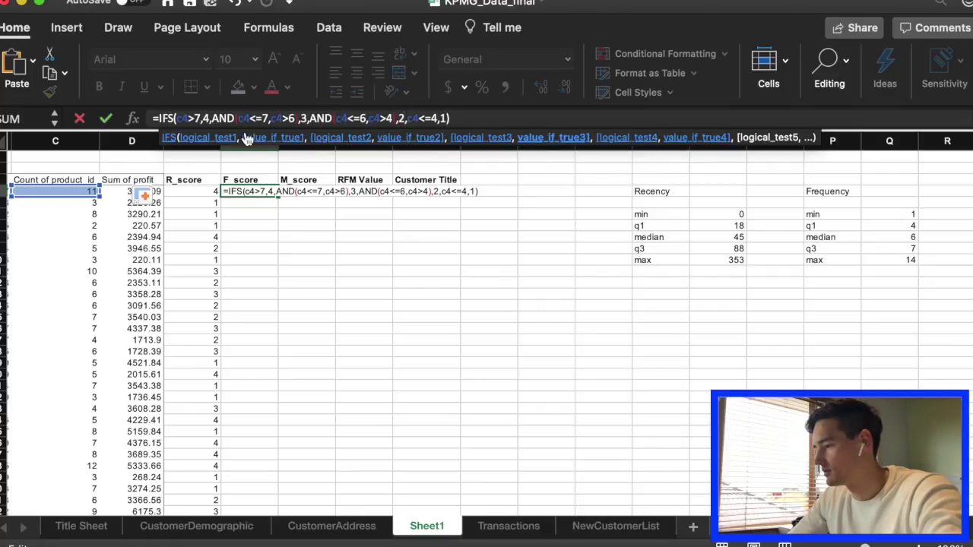
left_click(454, 118)
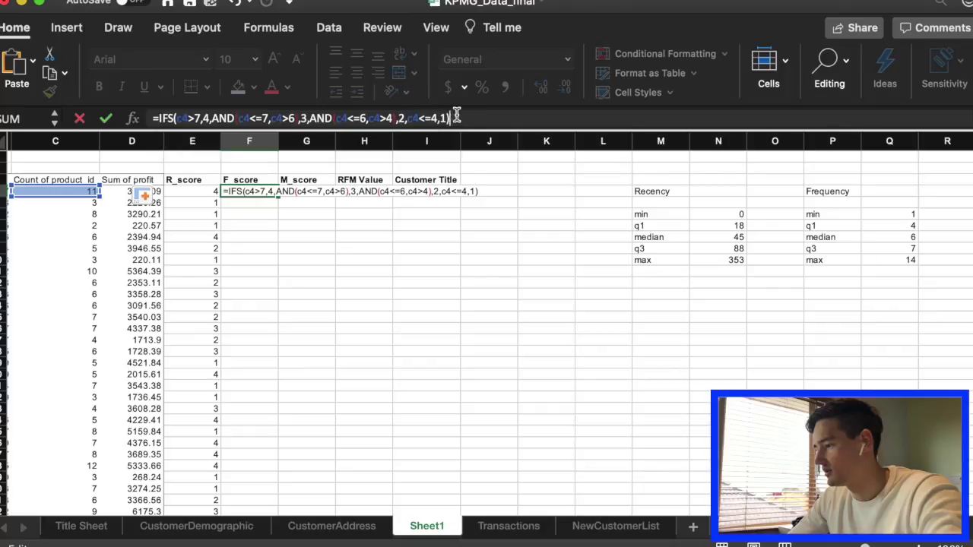
key("Return")
left_click(269, 191)
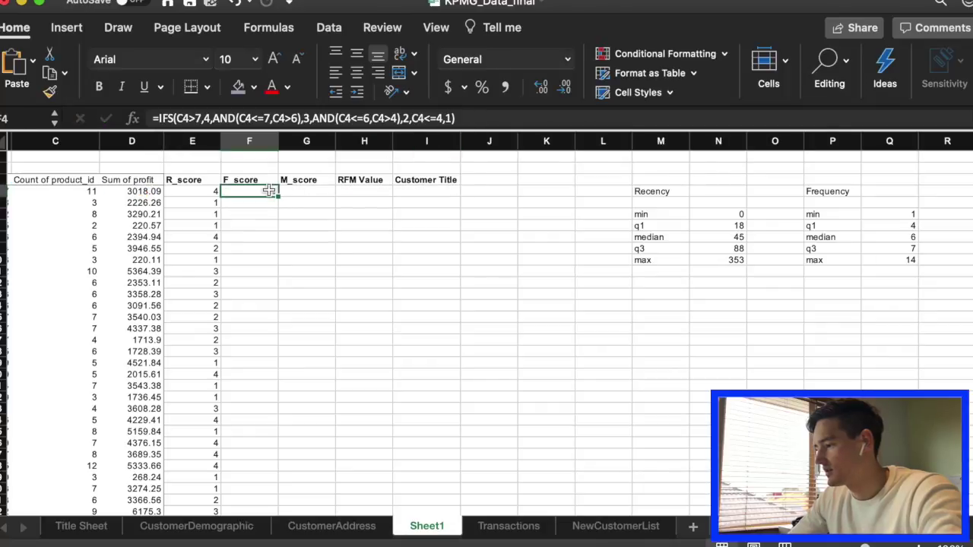
Step: Fill the F_score formula down the column for every customer and select the first M_score cell, G4
double_click(278, 197)
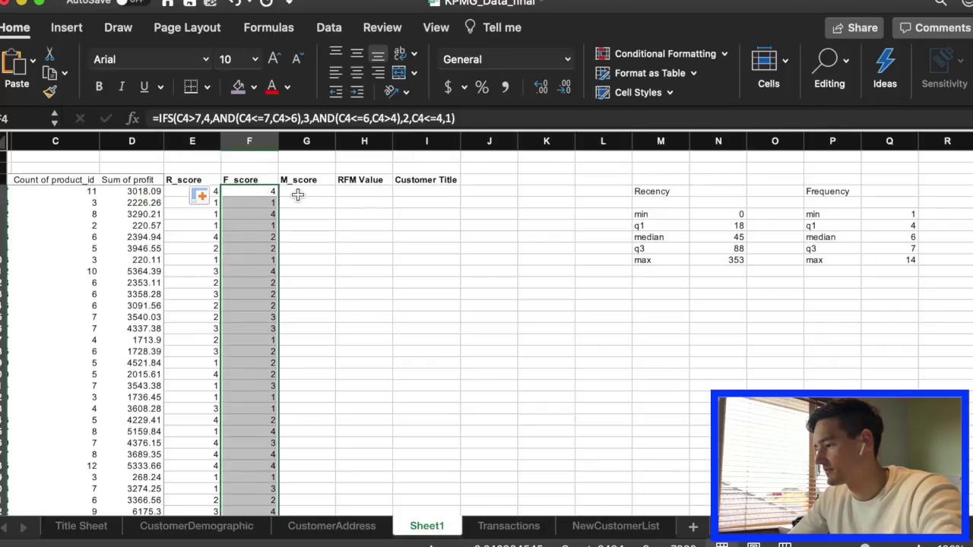
left_click(297, 192)
left_click(268, 195)
left_click(298, 191)
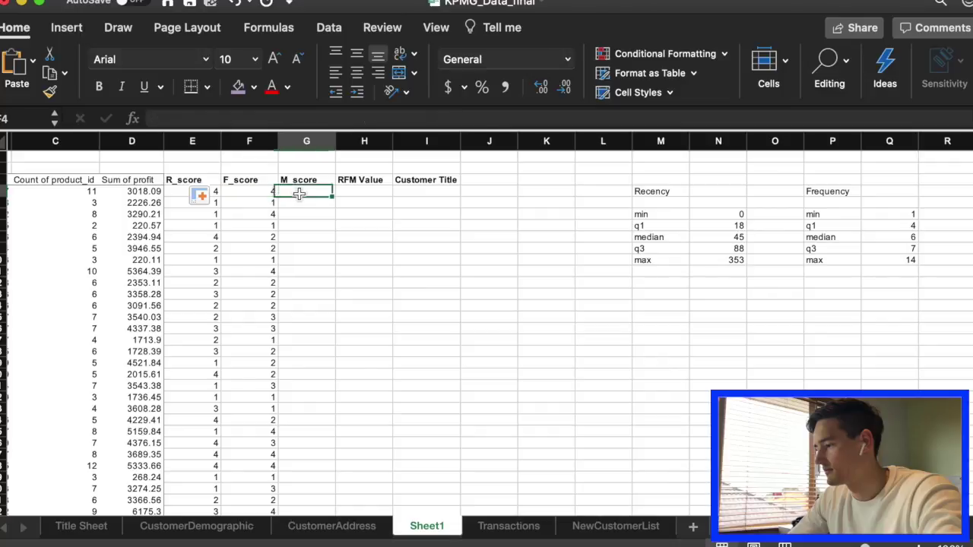
Step: Build the M_score IFS formula on D4, using 4123.1 as the first condition's threshold and the second condition's upper limit
left_click(325, 119)
type("=IFS(d4>88,4,AND(d4<=88,d4>45),2,AND(d4<=45,d4>18),3,d4<=18,4)")
scroll(325, 120, "right", 2)
double_click(201, 119)
type("4123.1")
double_click(274, 119)
type("4123.1")
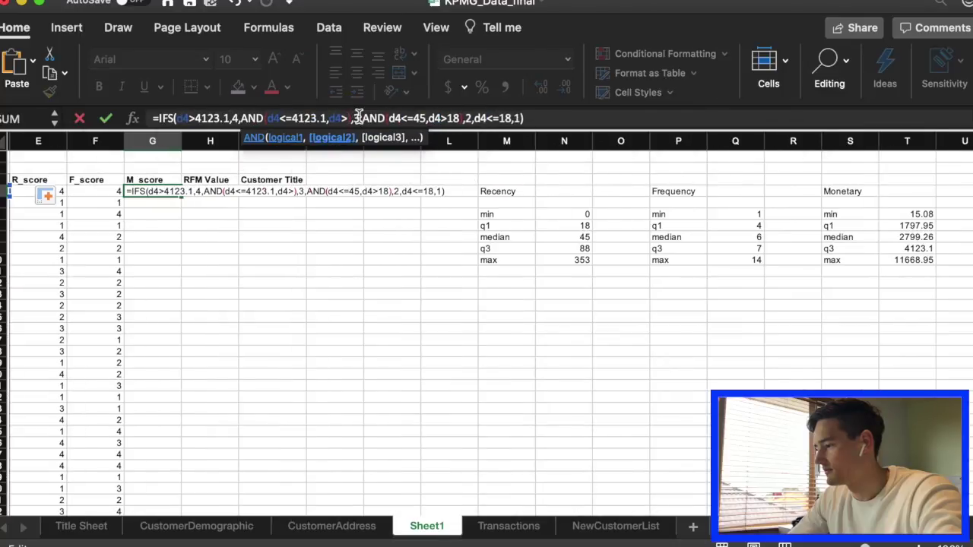
Step: Complete the M_score formula with D4>2799.26 in the second condition, AND(D4<=2799.26,D4>1797.95) as the third and D4<=15.08 as the last
double_click(308, 120)
type("2799.26),3,AND(D4<=2799.26,D4>1797.95")
double_click(563, 120)
type("15.08")
key("Return")
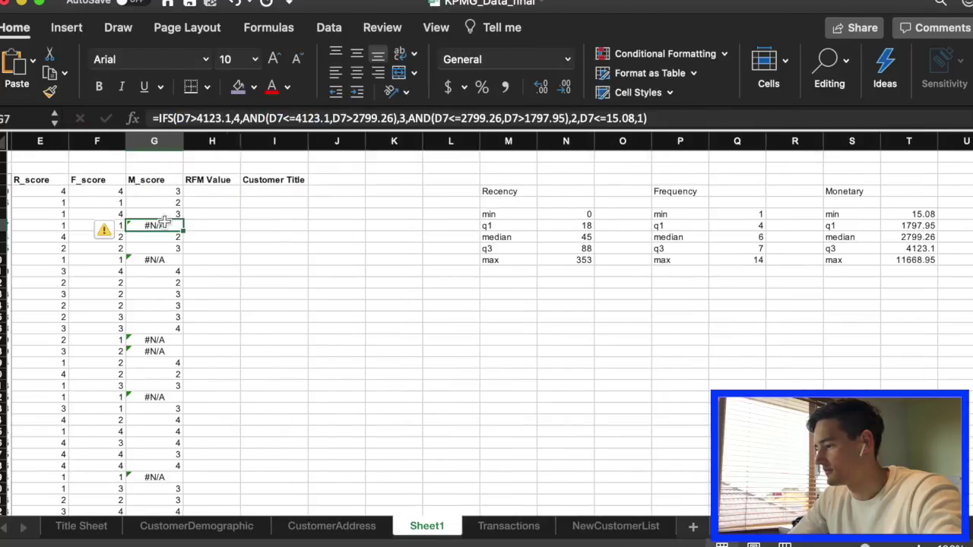
Step: Correct the threshold of the M_score formula's final condition to 1797.95 throughout the column
scroll(428, 310, "down", 15)
scroll(429, 309, "up", 15)
double_click(626, 120)
type("1797.95")
key("ctrl+Return")
left_click(406, 225)
Step: Calculate the RFM Value in H4 as =100*E4+10*F4+G4 and fill it down for every customer
left_click(338, 191)
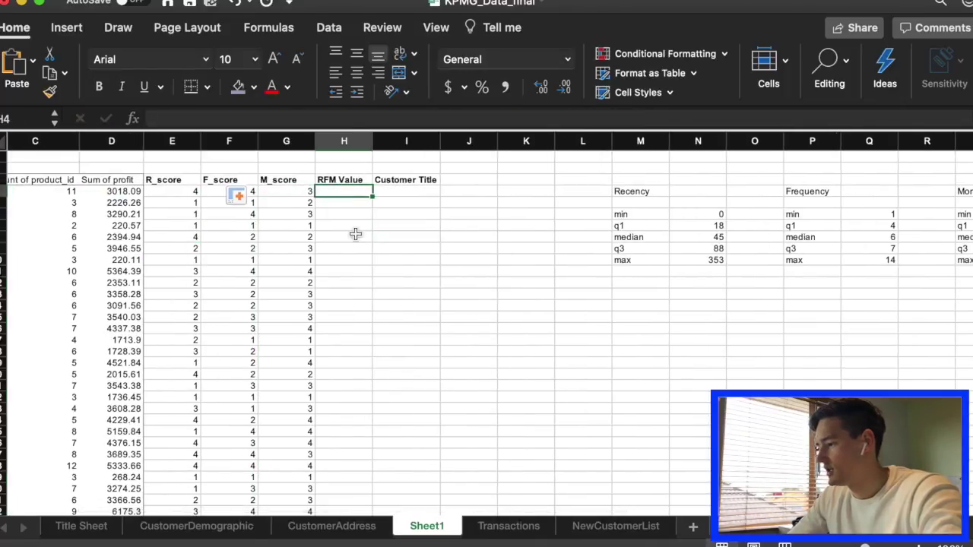
scroll(380, 251, "left", 2)
type("=100")
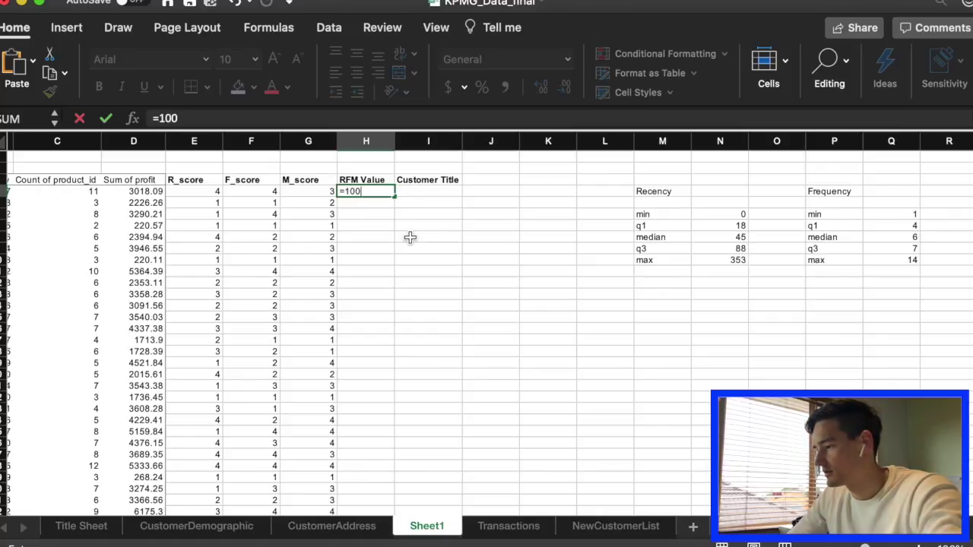
type("*")
left_click(214, 191)
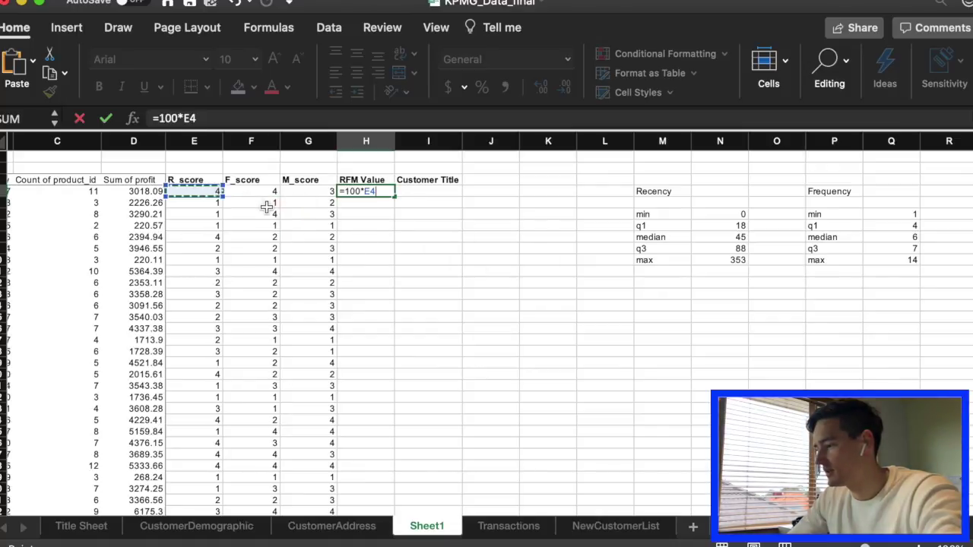
type("+10*")
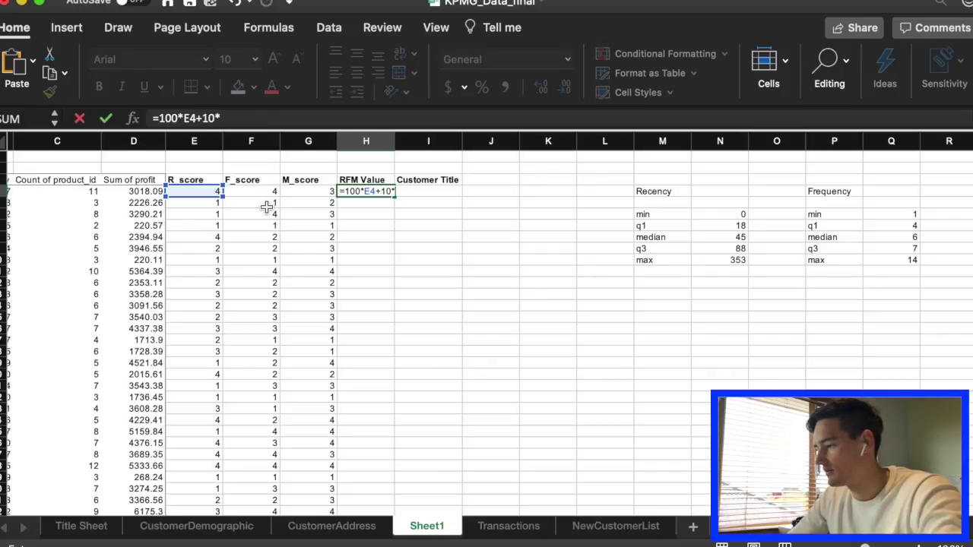
left_click(272, 192)
type("+")
left_click(305, 192)
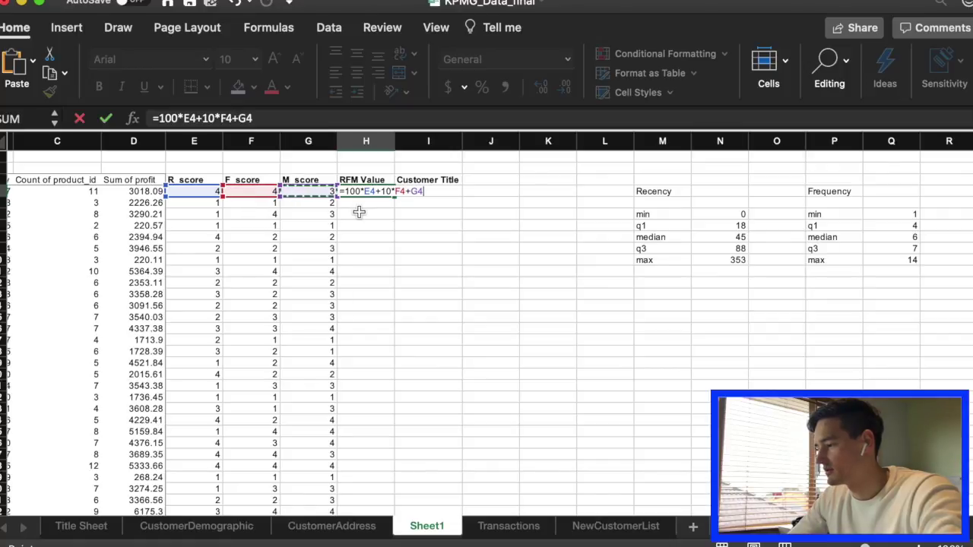
key("Return")
left_click(380, 192)
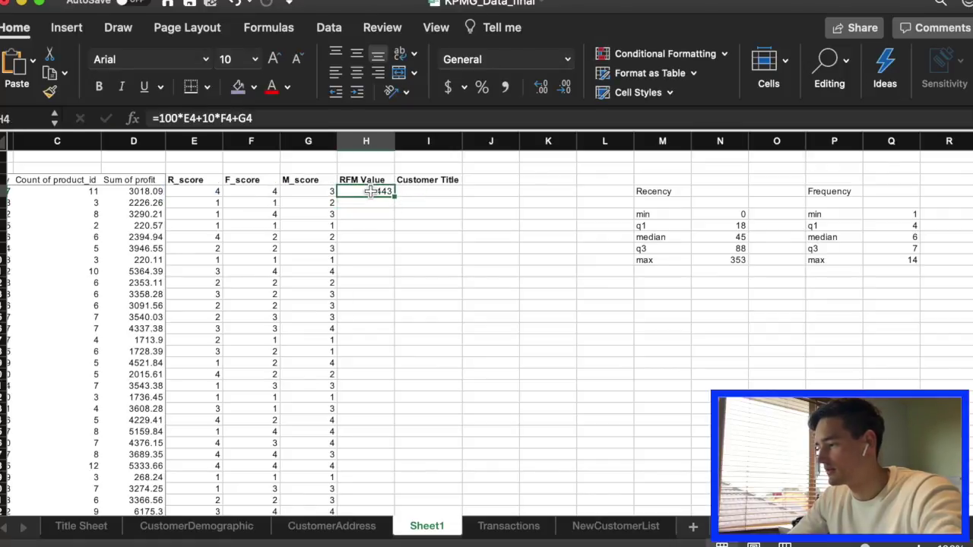
double_click(394, 196)
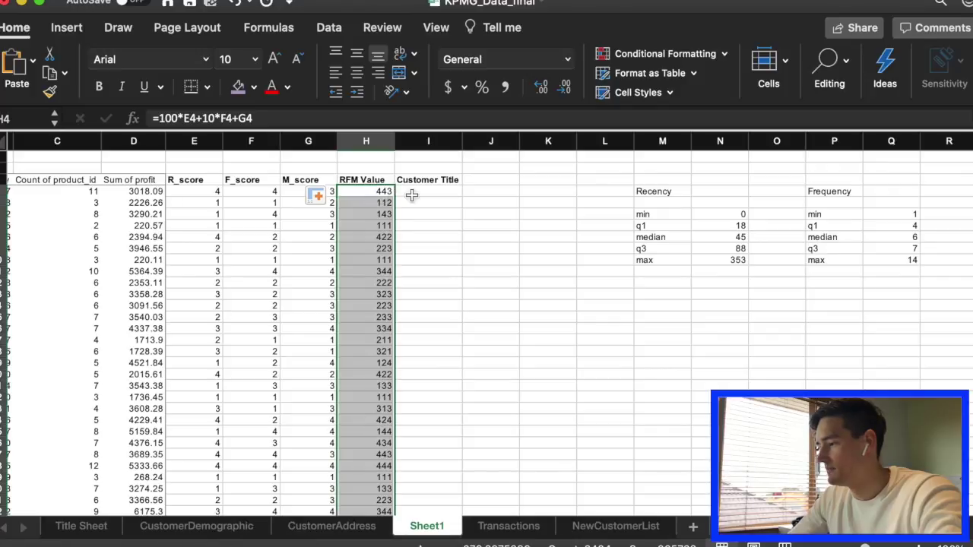
Step: Examine the minimum, quartile and maximum figures of the RFM Value summary beside the customer scores
left_click(455, 192)
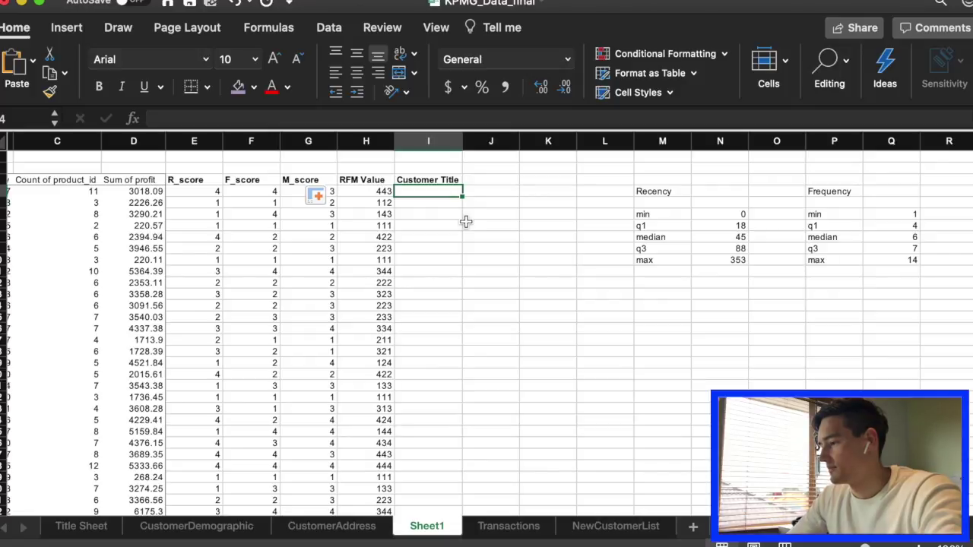
scroll(494, 259, "down", 1)
scroll(494, 259, "right", 5)
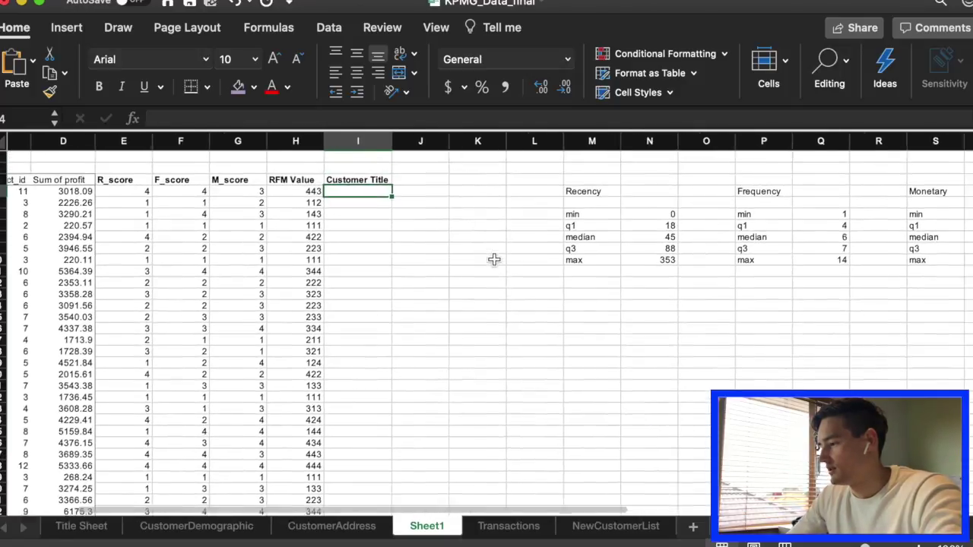
scroll(494, 259, "up", 1)
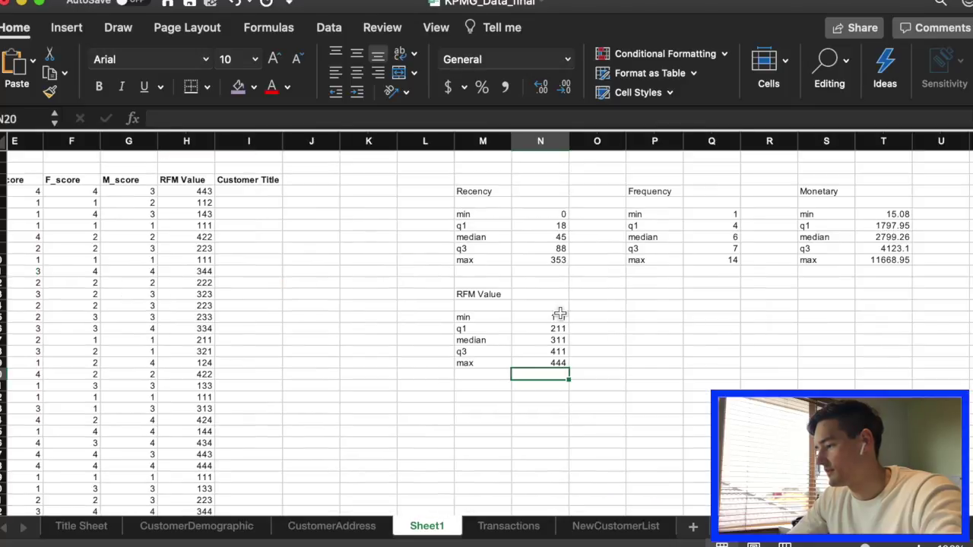
left_click(558, 317)
left_click_drag(558, 316, 558, 351)
left_click(600, 348)
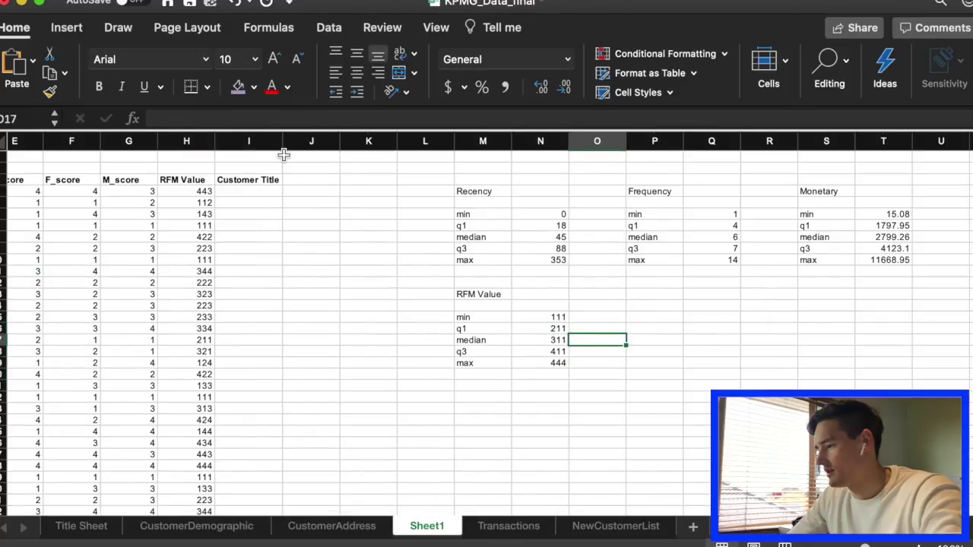
Step: Start an IFS formula in the first Customer Title cell, I4, that tests H4>411 and returns an empty text
left_click(256, 191)
type("=")
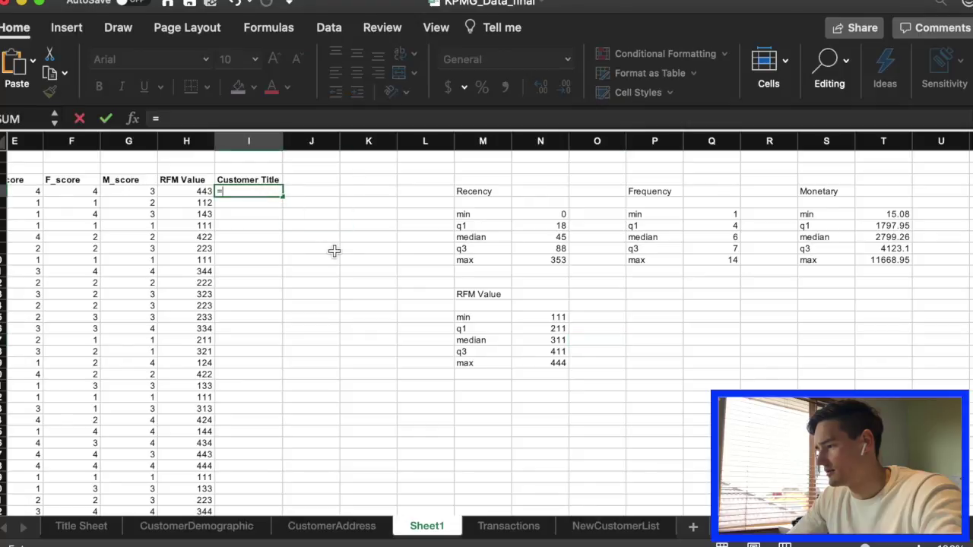
type("IFS(")
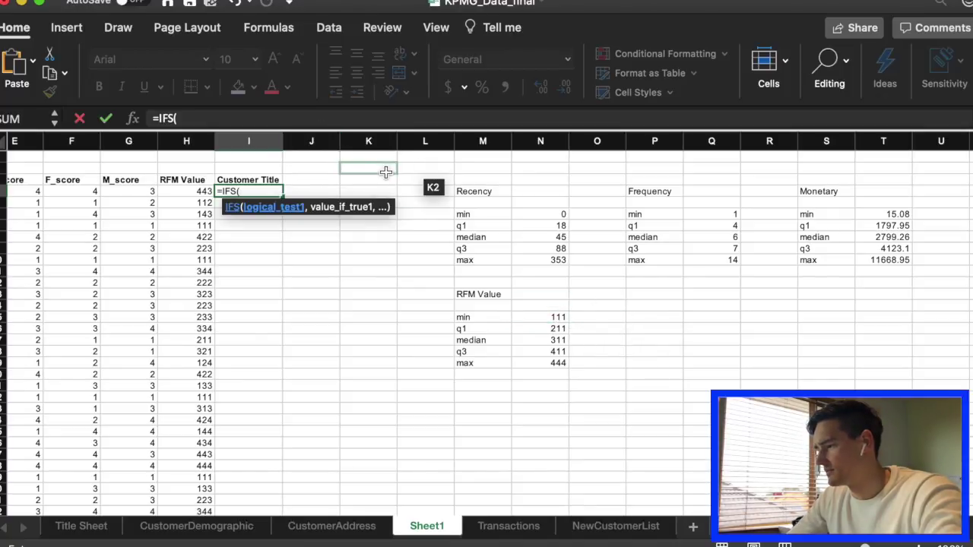
left_click(198, 192)
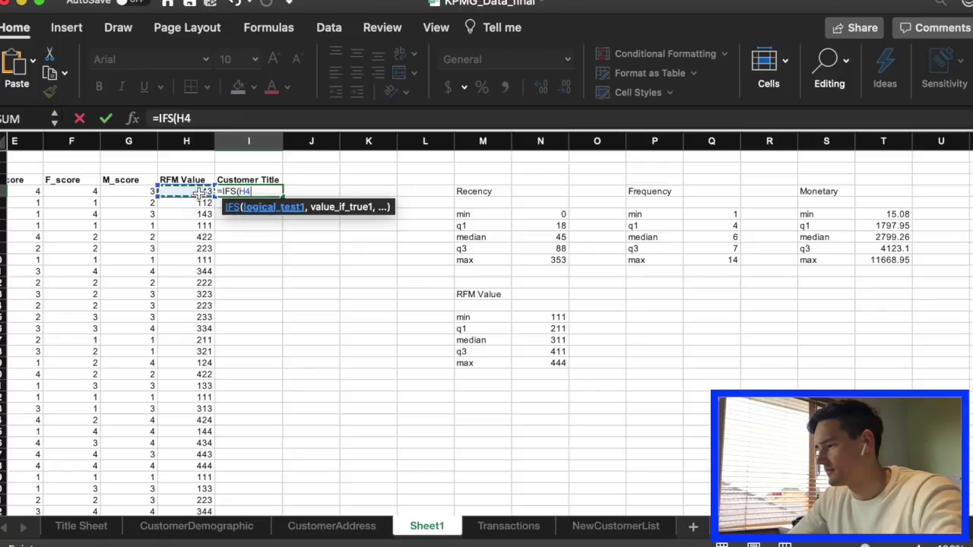
type(">")
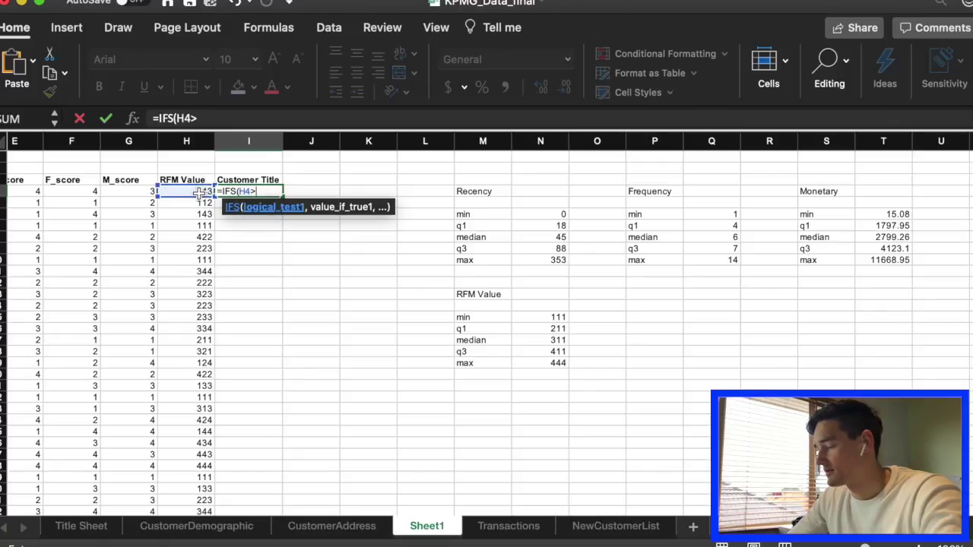
type("411")
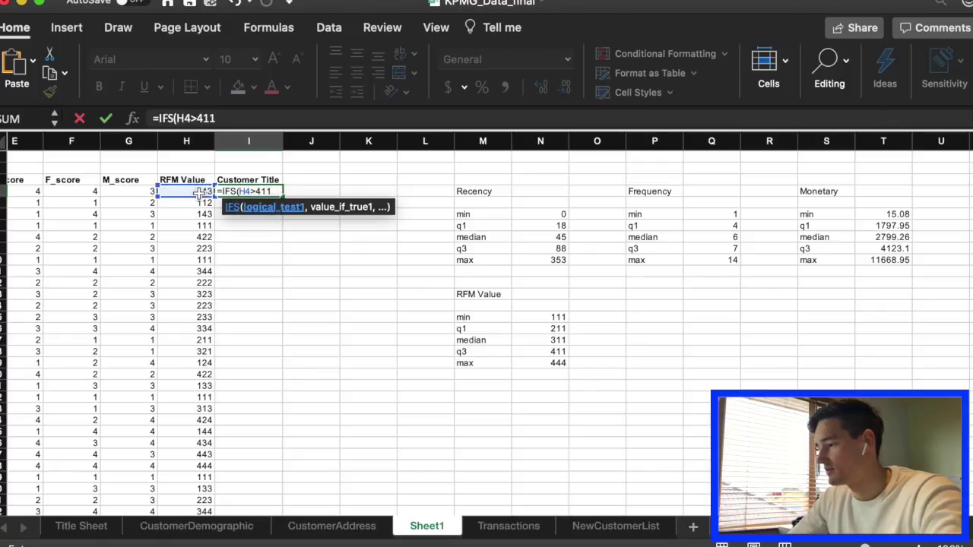
type(",\"\"")
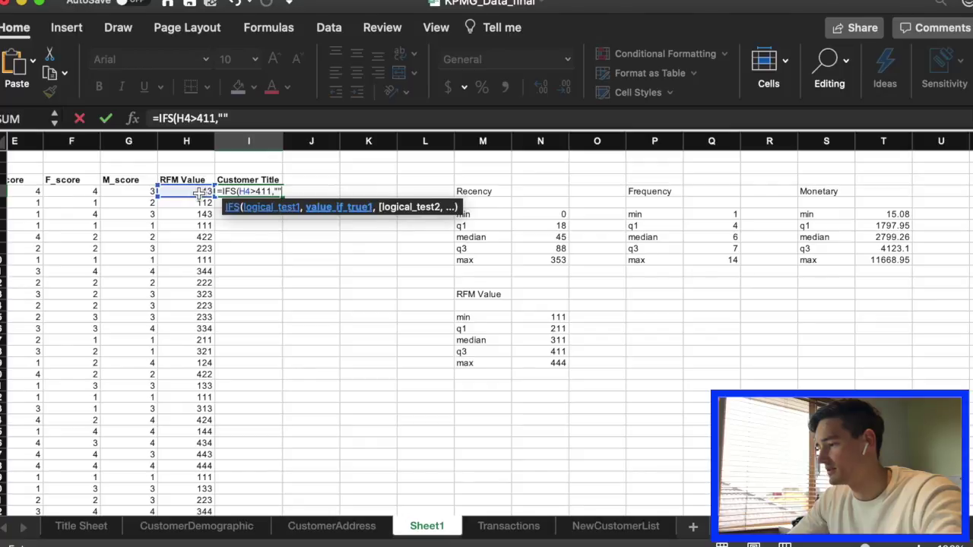
left_click(199, 193)
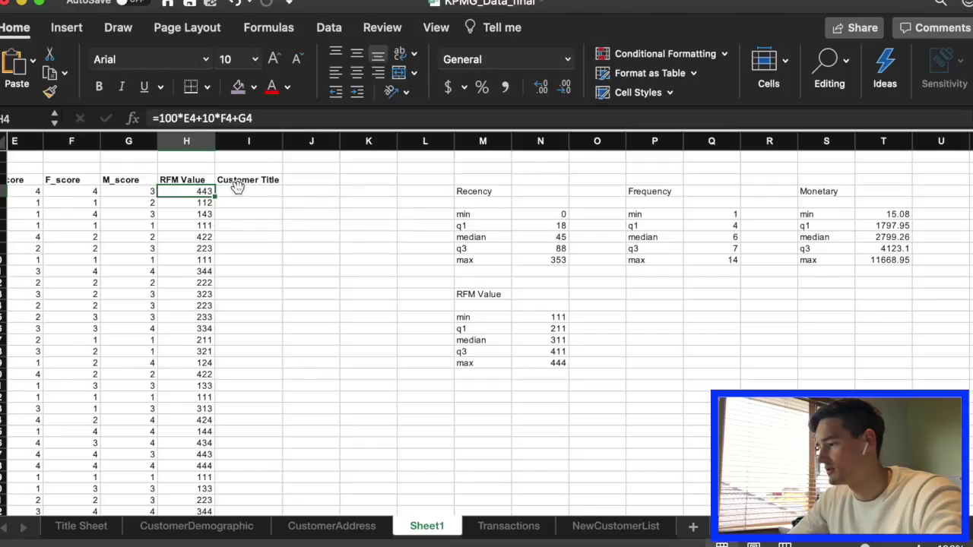
Step: Make the H4>411 condition of the Customer Title formula return "Platinum"
left_click(234, 190)
left_click(222, 118)
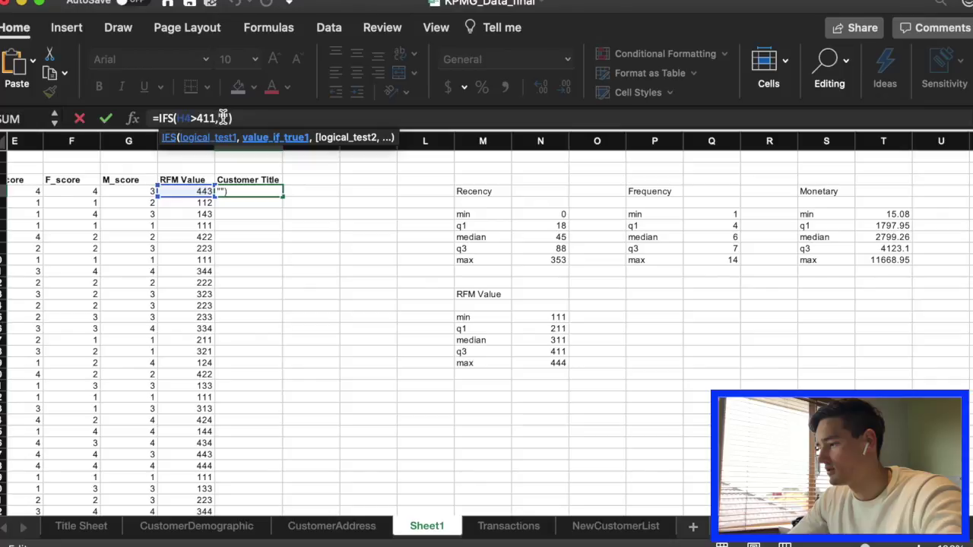
type("plat")
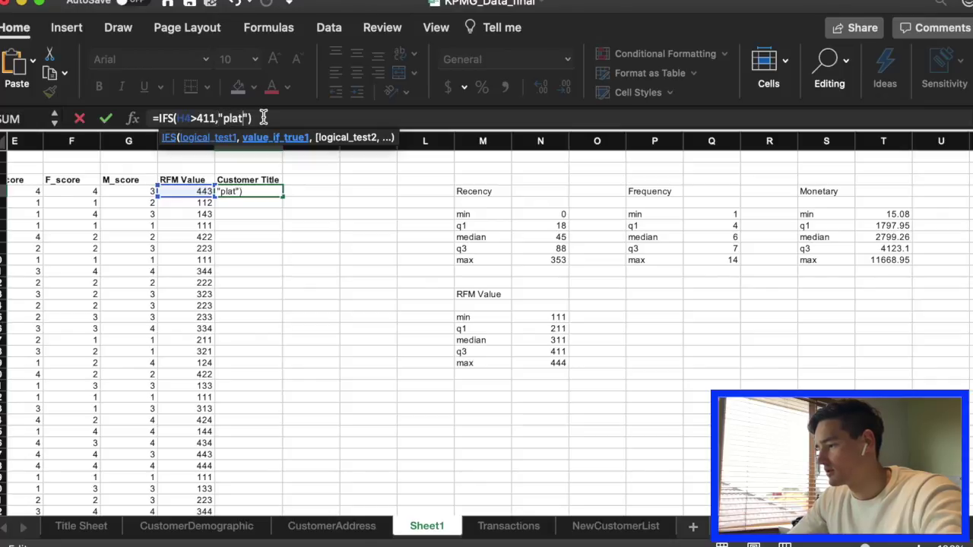
key("BackSpace")
key("BackSpace")
key("BackSpace")
key("BackSpace")
type("Pla")
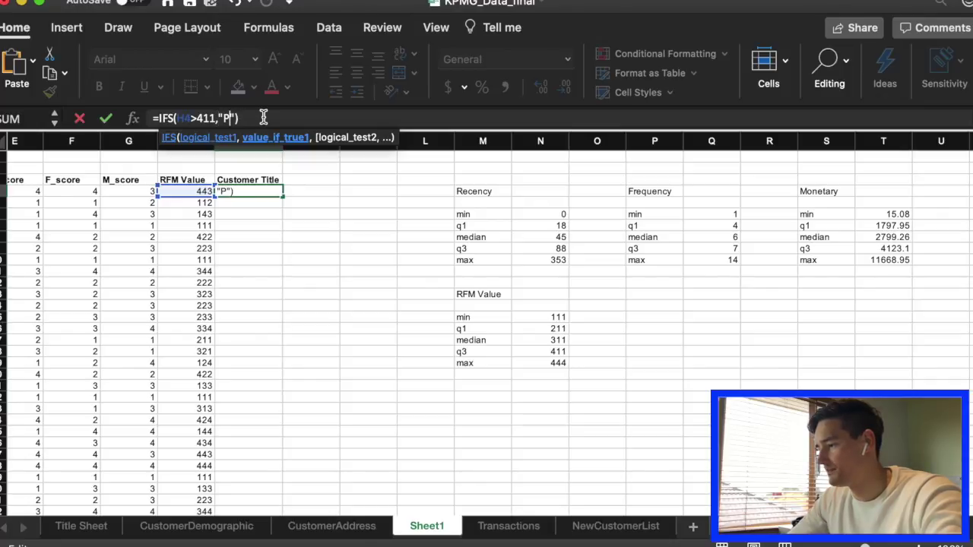
type("tinum\"")
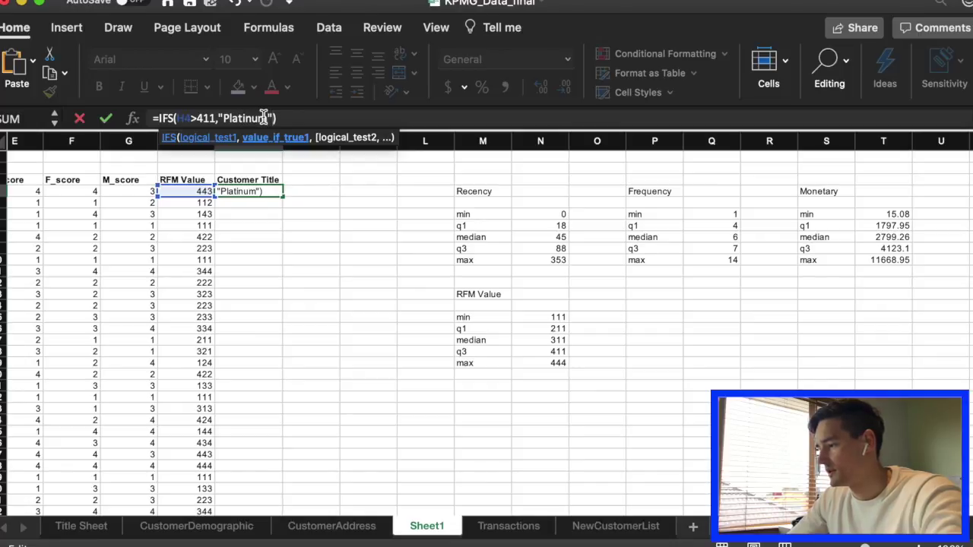
Step: Add AND(h4<=411,h4>311) as the second condition of the Customer Title formula
type(",AND")
key("Tab")
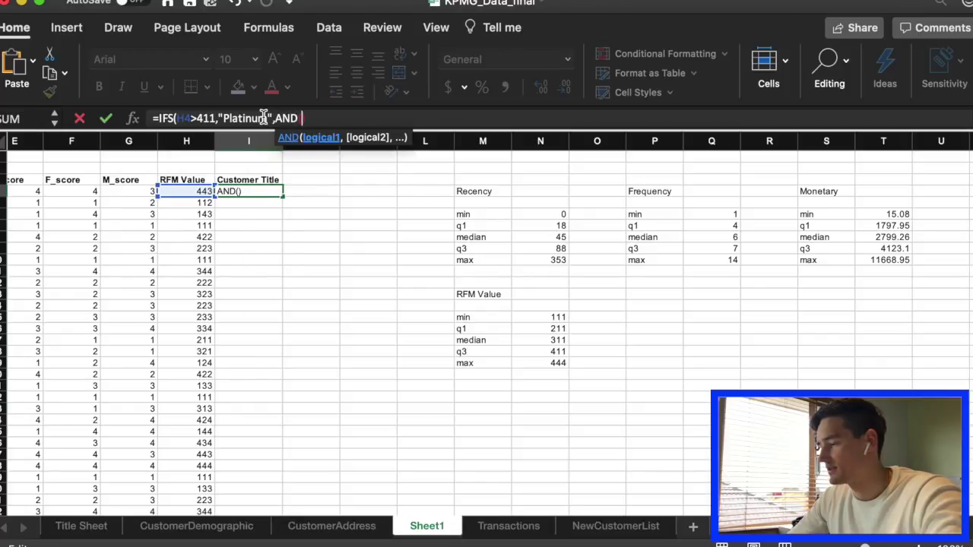
type("h4")
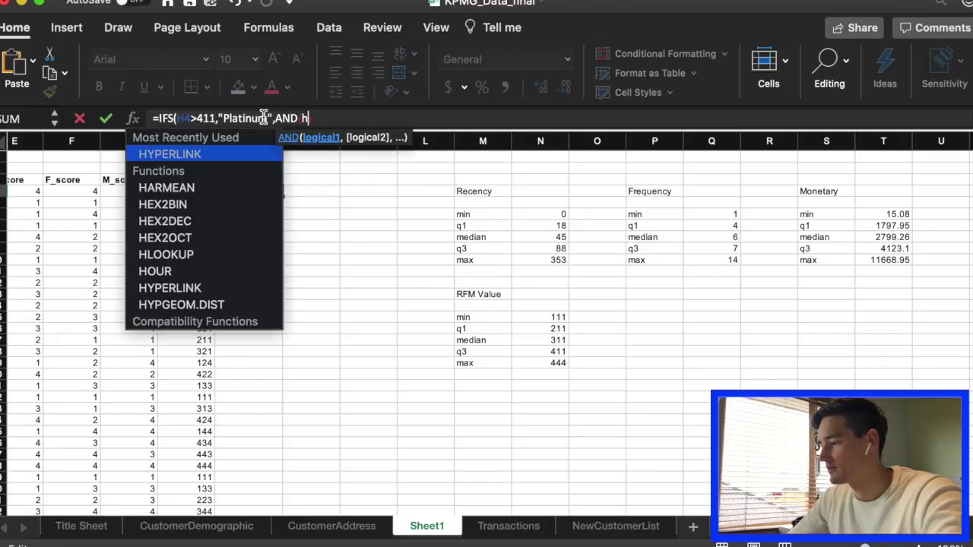
type(",")
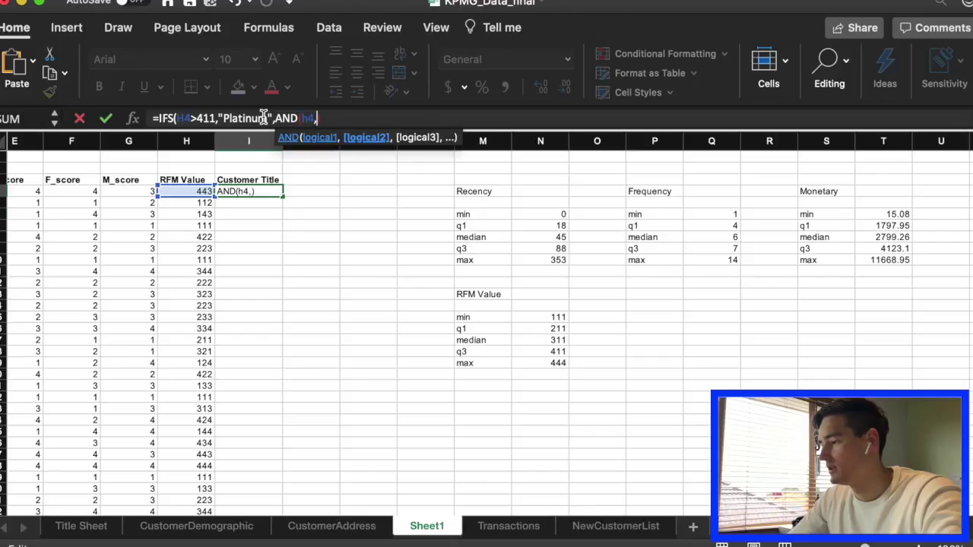
key("BackSpace")
type("<")
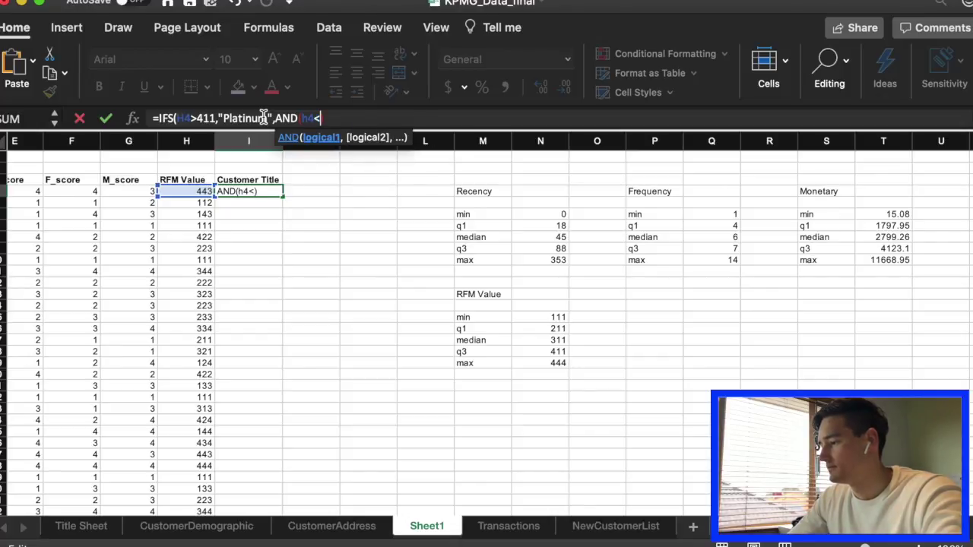
type("=")
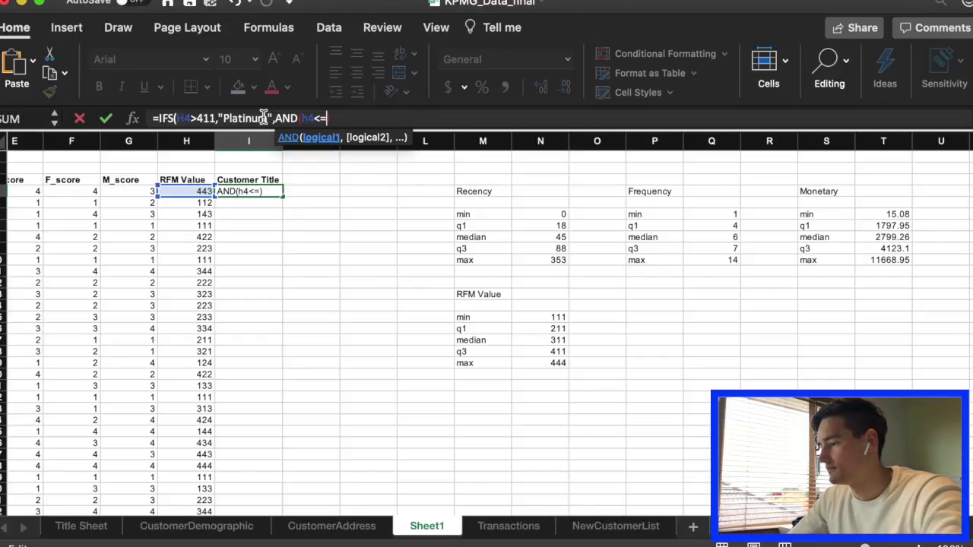
type("411,")
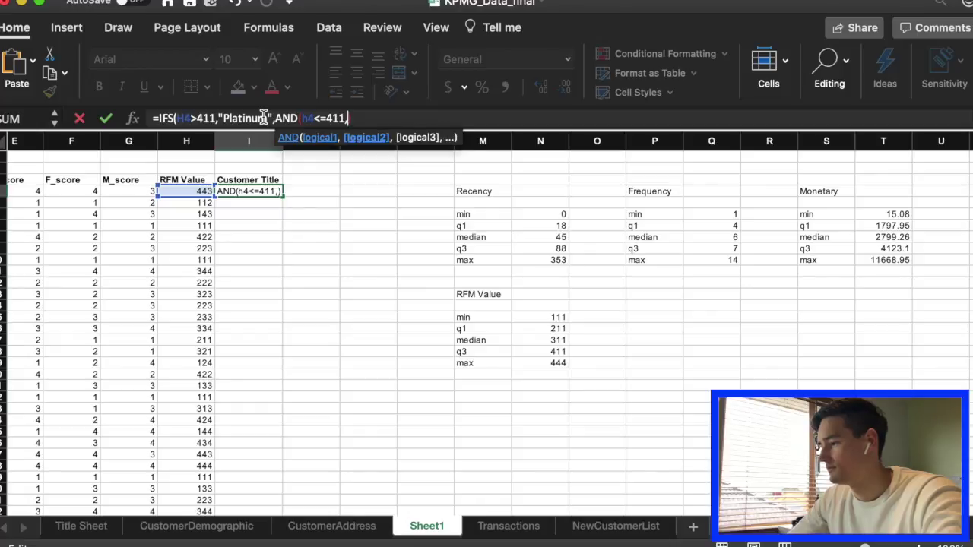
type("h4>")
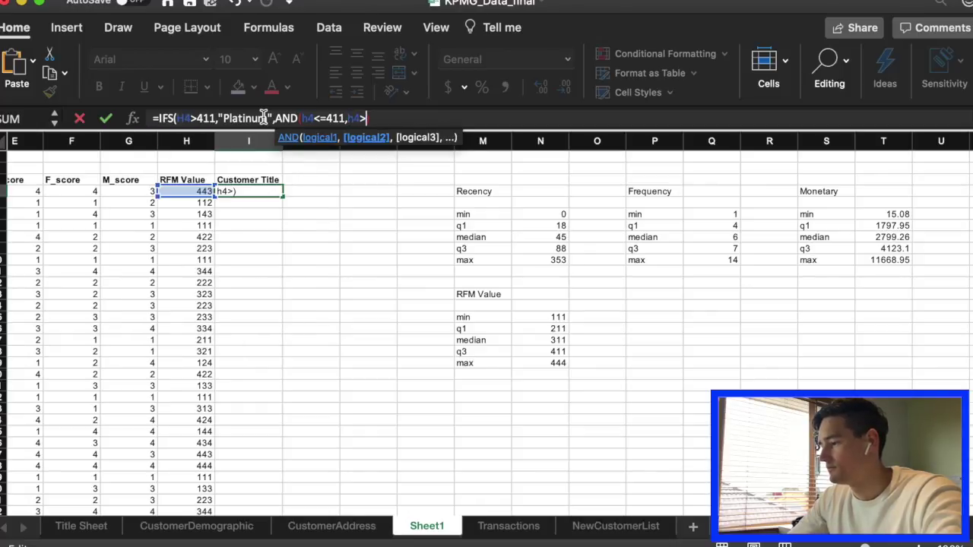
type("311")
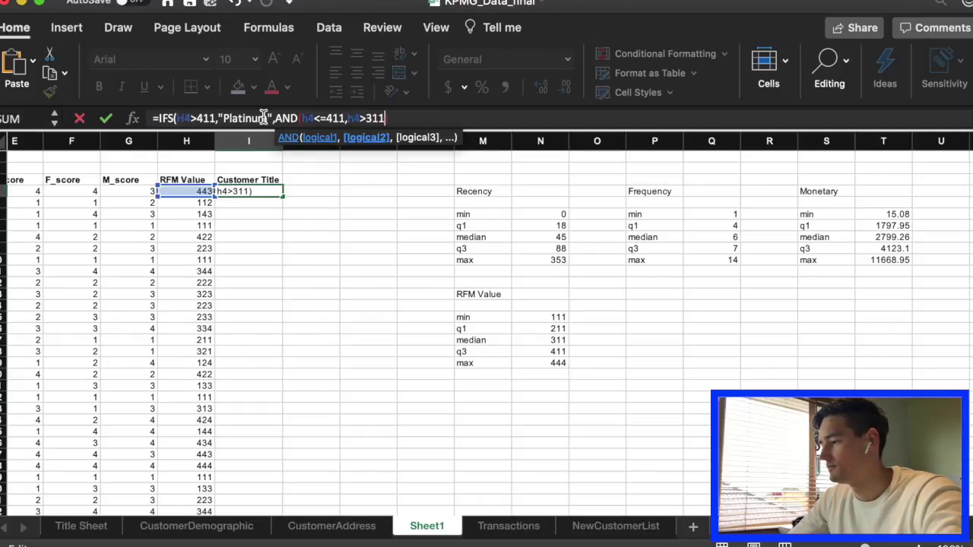
type("),")
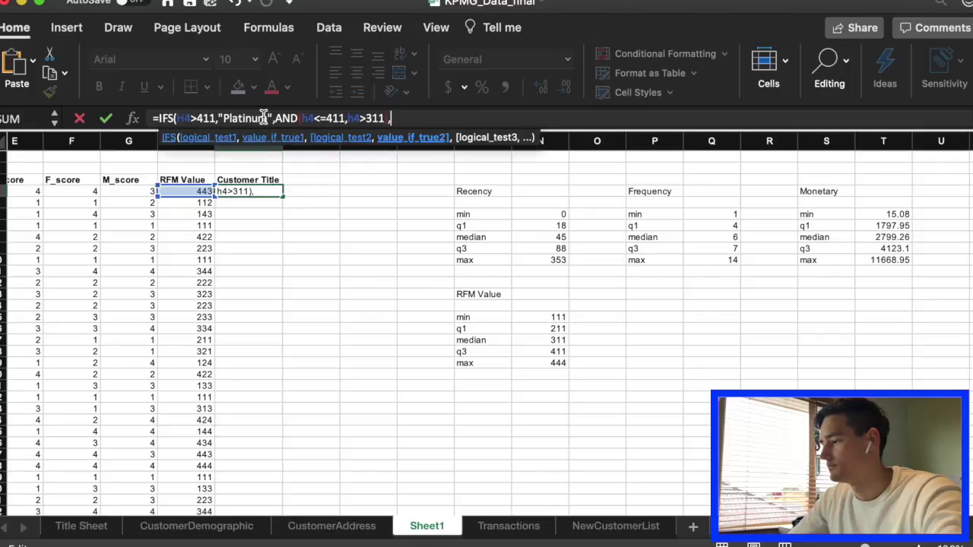
Step: Make the second condition of the Customer Title formula return "Gold"
type("\"")
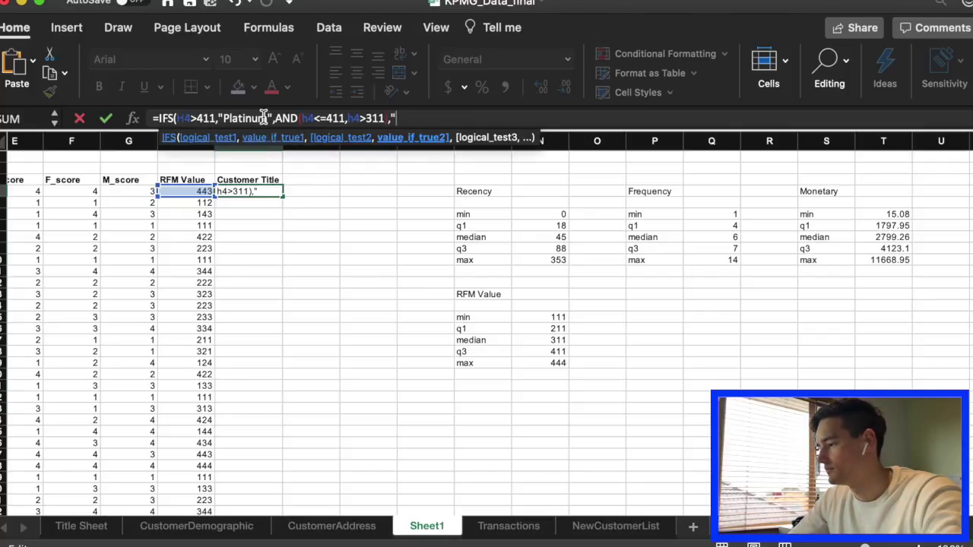
type("Gold\"")
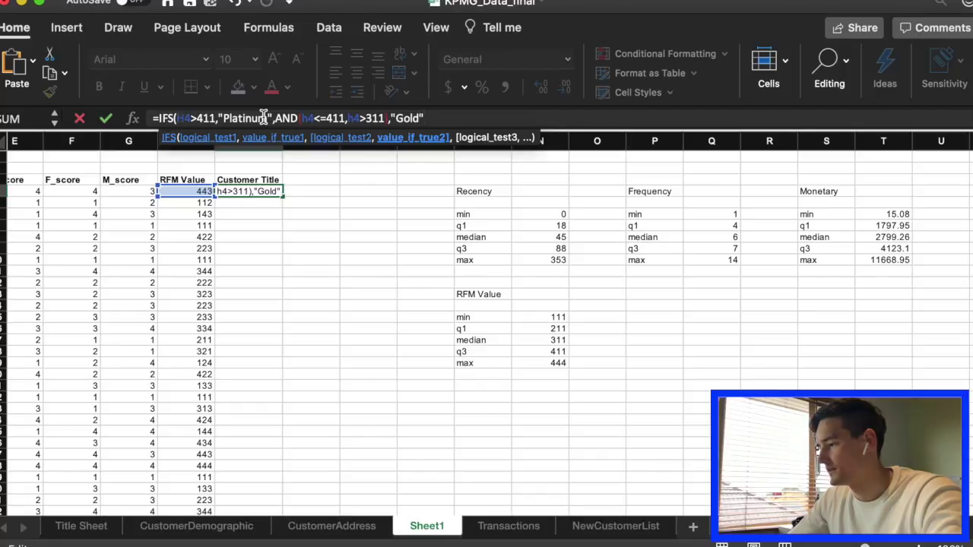
type(",")
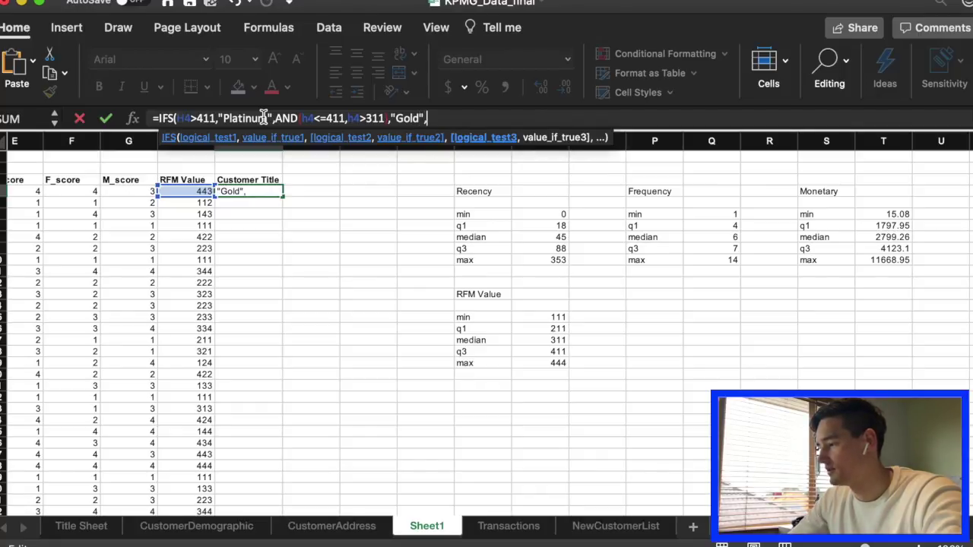
Step: Add AND(h4<=311,h4>211) as the third condition of the Customer Title formula, returning "Silver"
type("AND(")
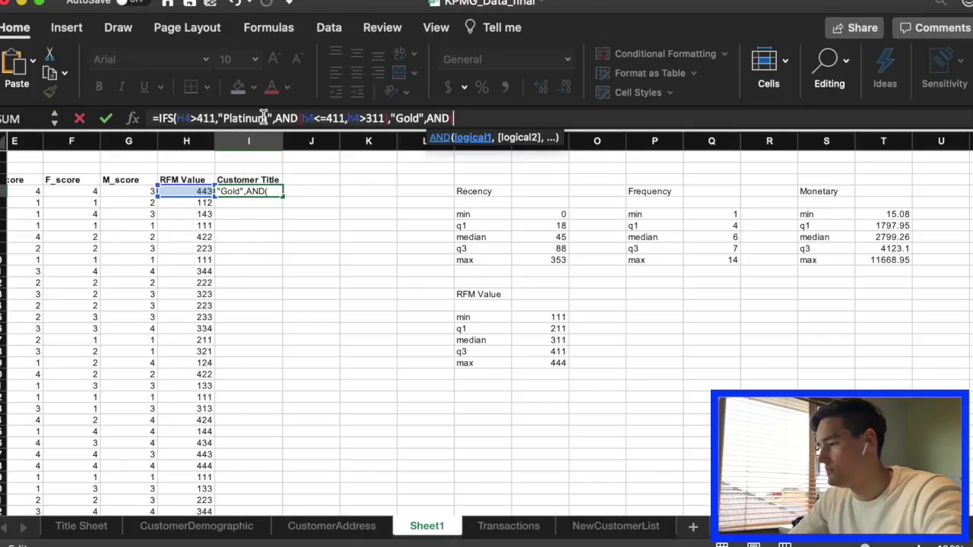
type("h")
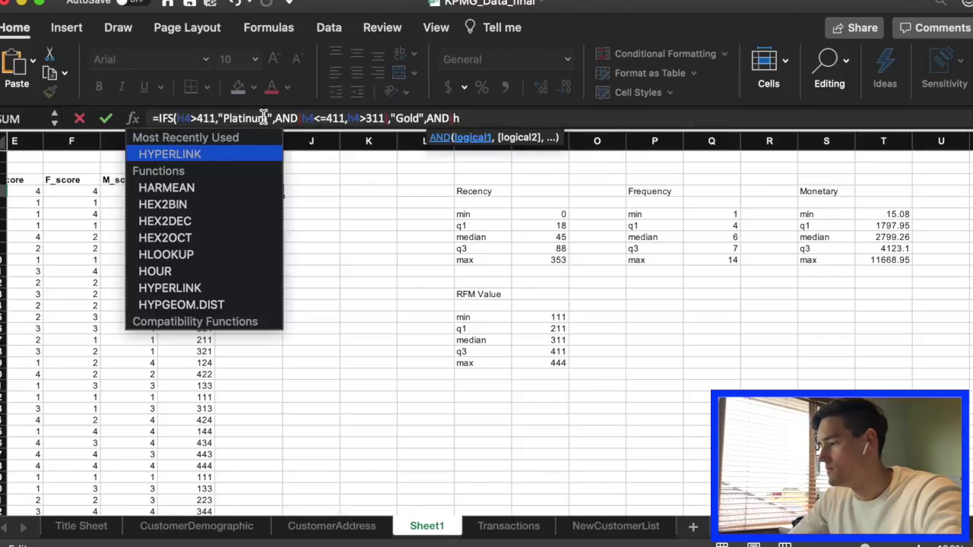
type("4<=")
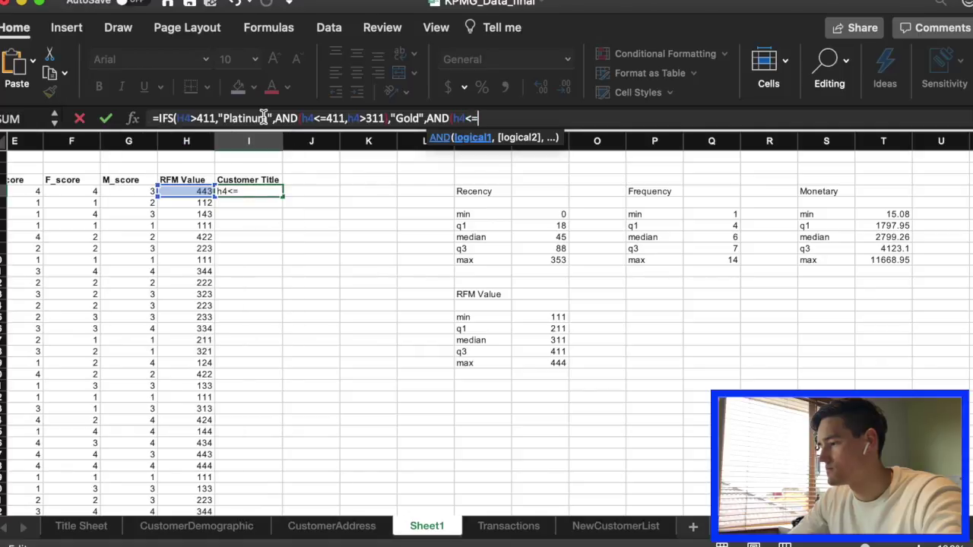
type("311,")
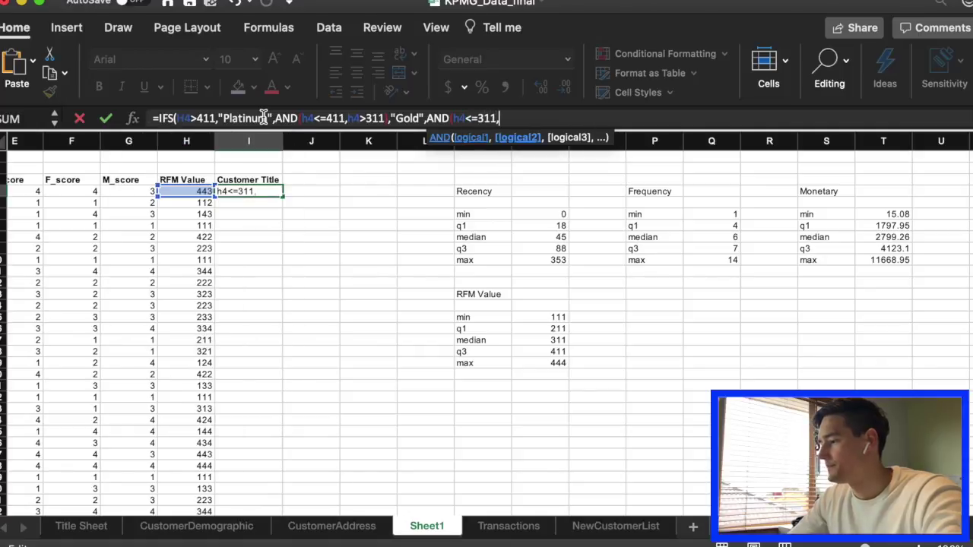
type("h4>")
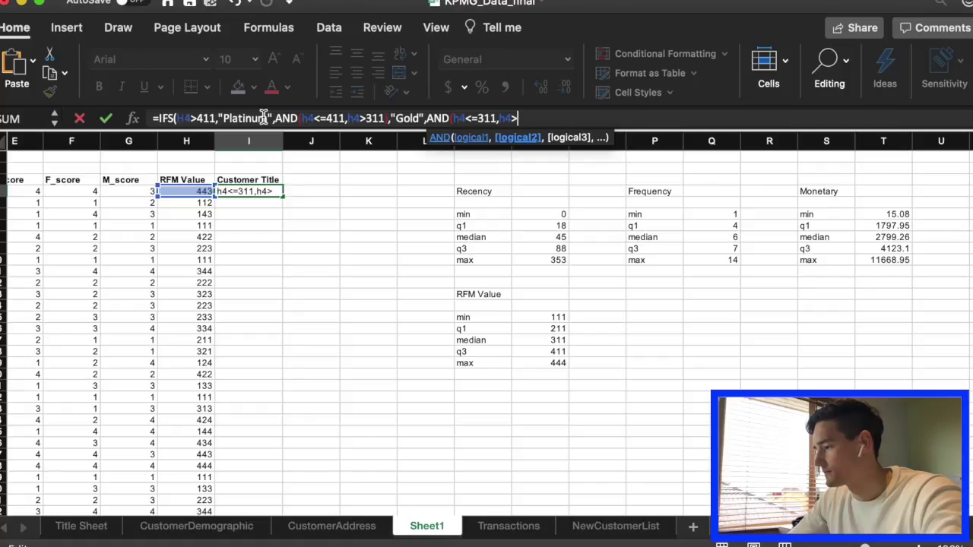
type("211")
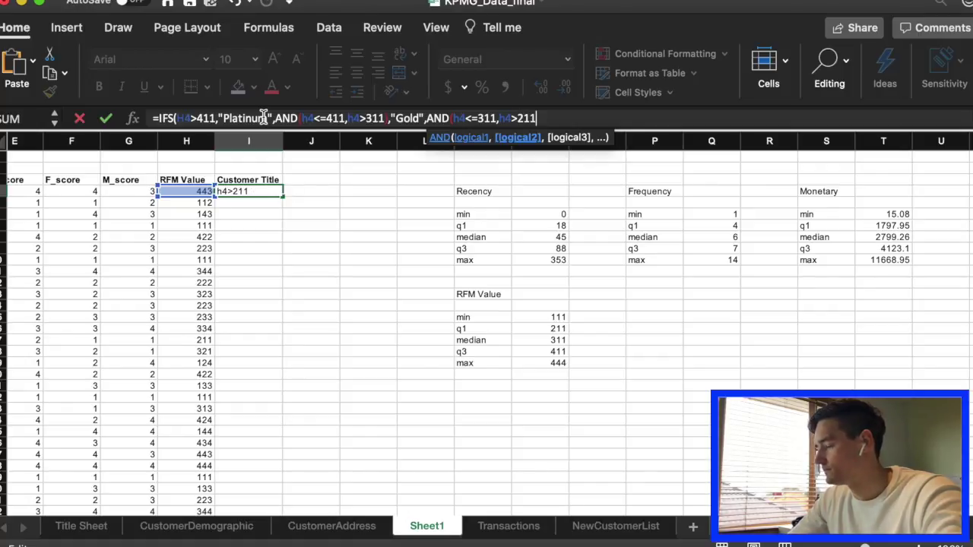
type("),")
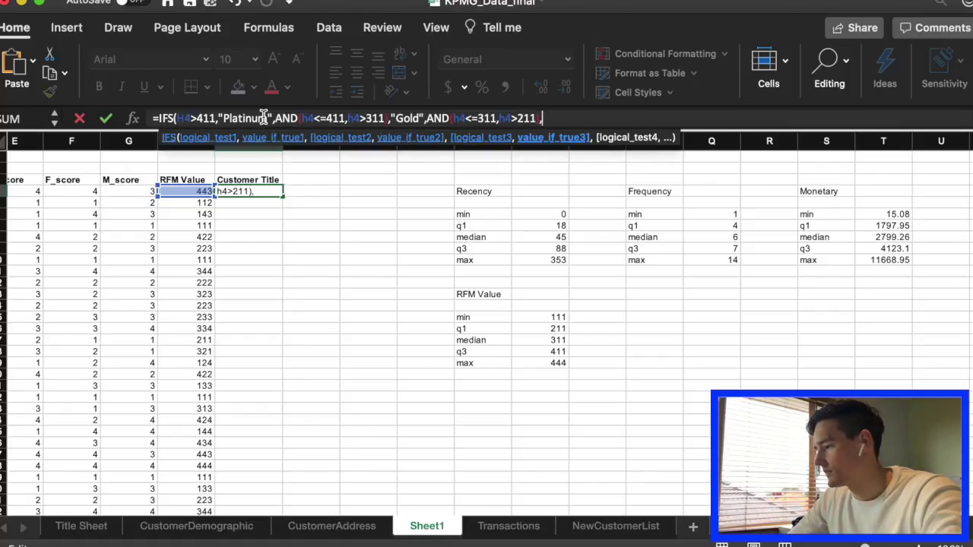
type("\"Silver")
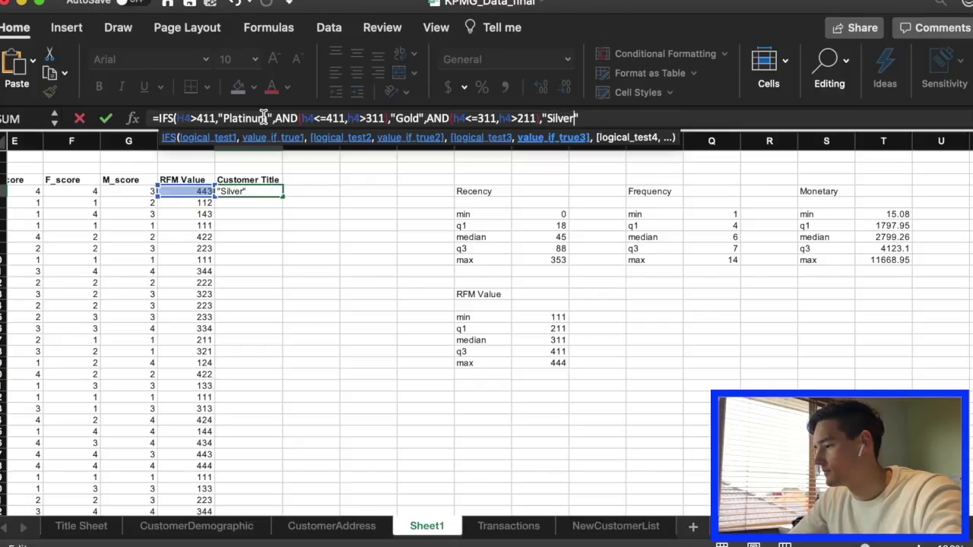
type("\"")
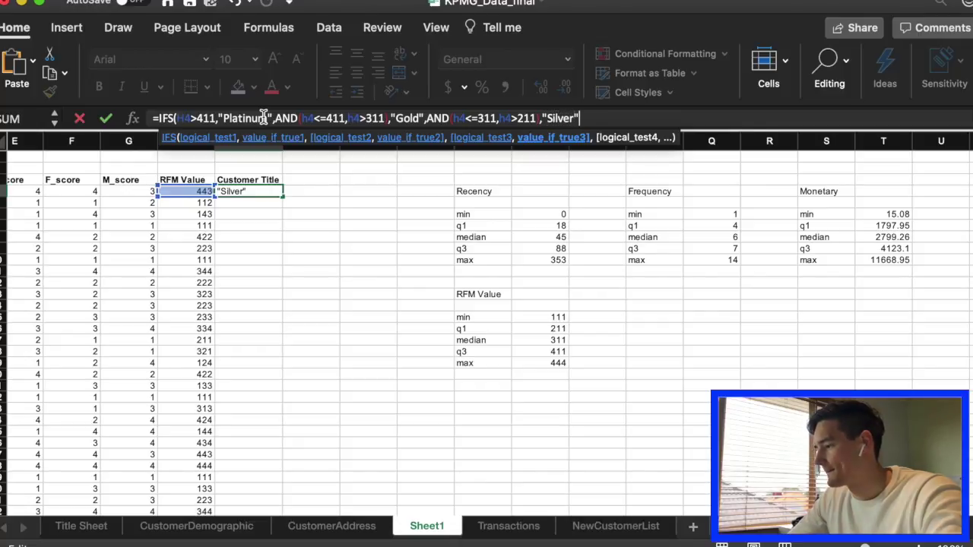
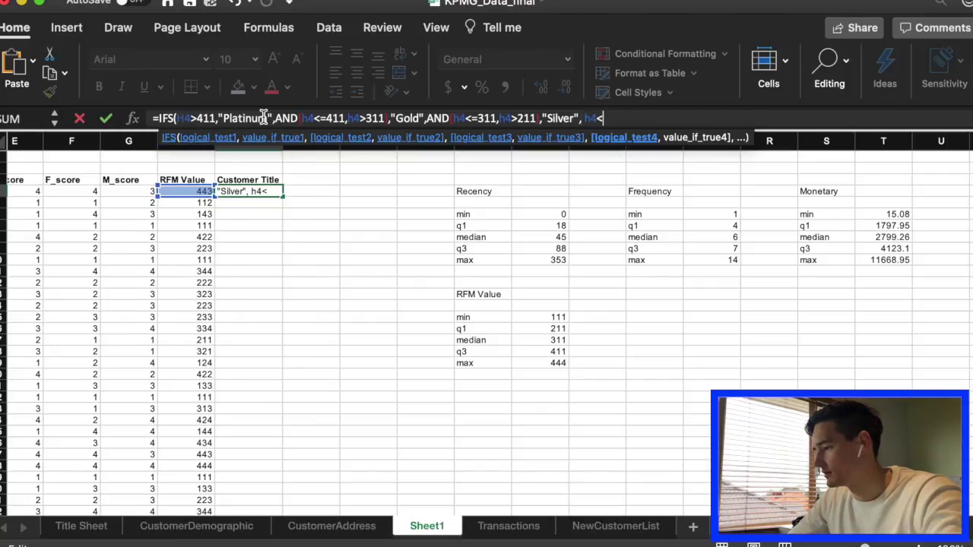
Step: Finish the Customer Title formula with the condition h4<=211 returning "Bronze" and enter it in I4
type("<=211")
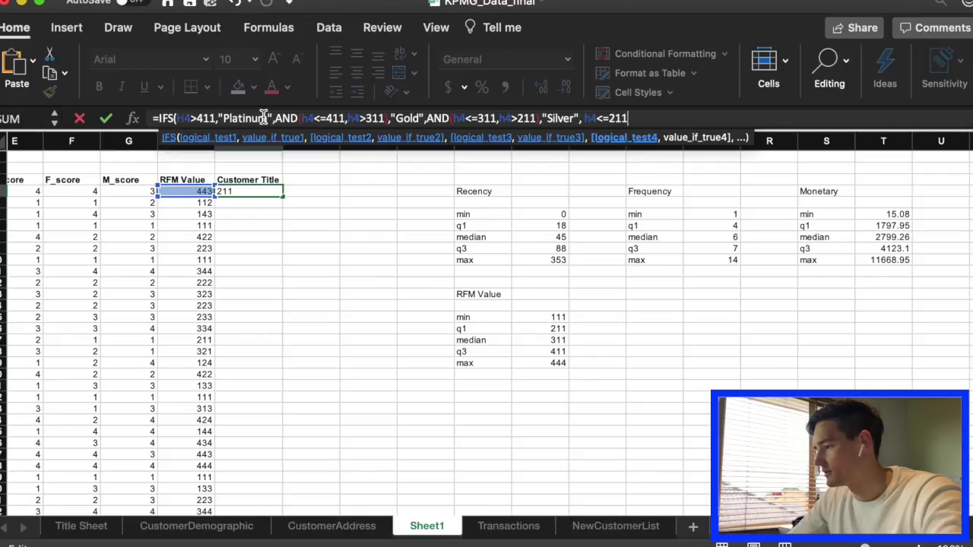
type(",\"Bronze")
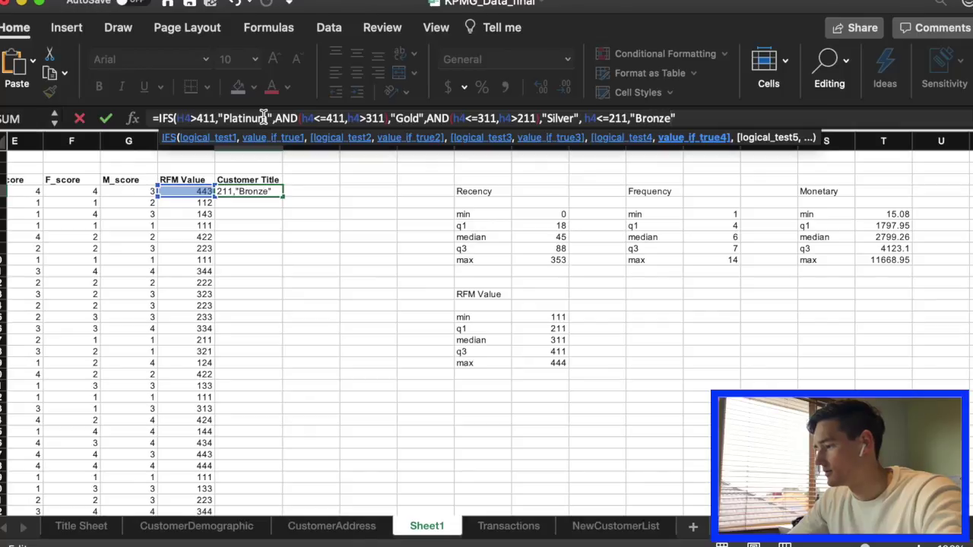
type("\")")
key("Return")
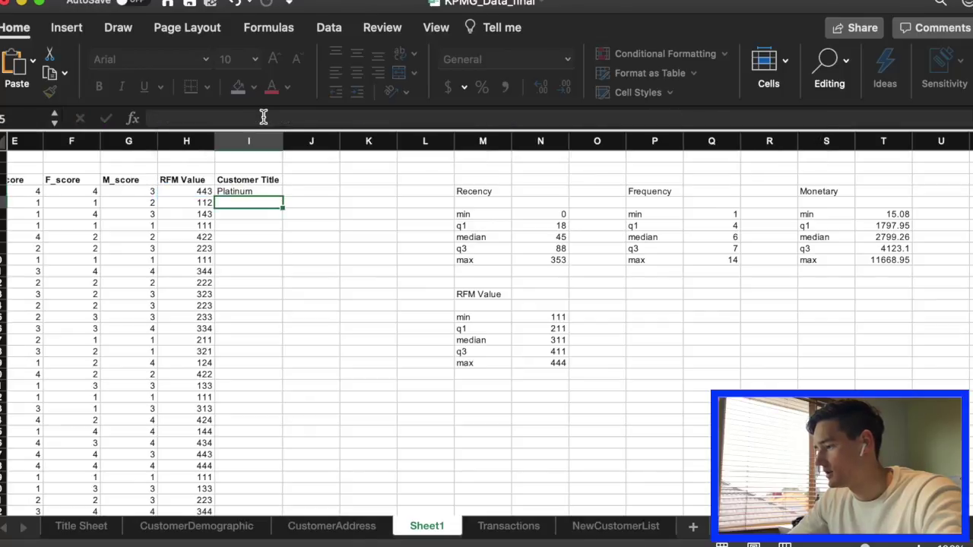
Step: Copy the Customer Title formula from I4 down the column for all customers
left_click(258, 191)
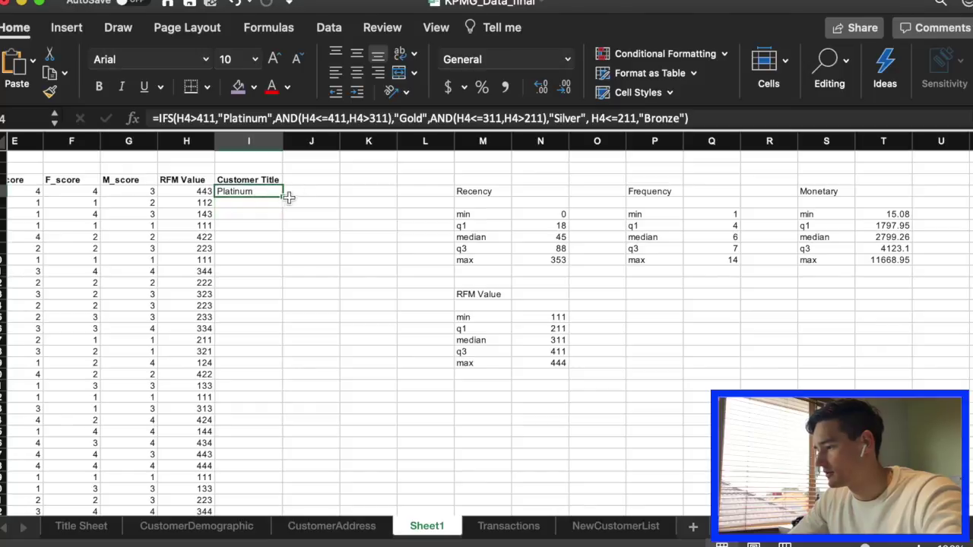
double_click(282, 198)
left_click(346, 271)
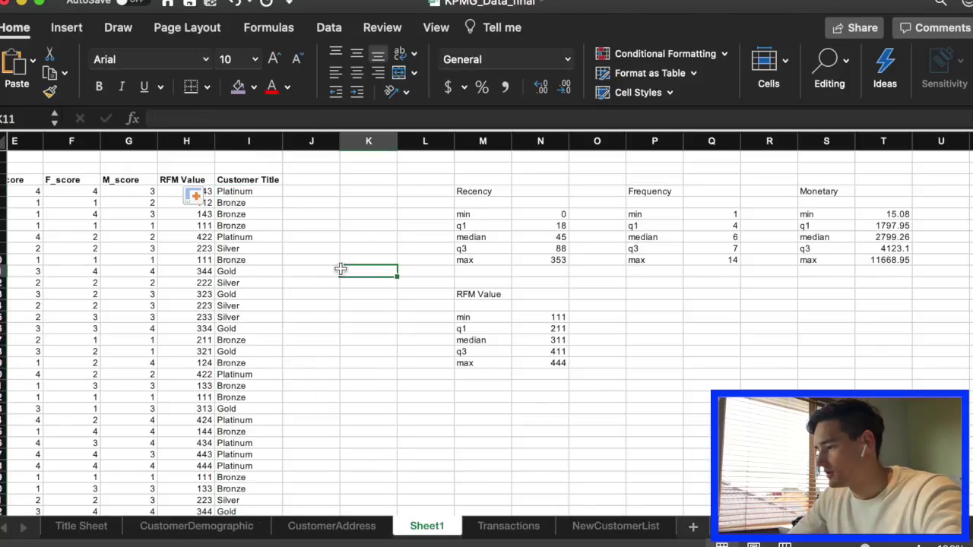
Step: Review the assigned customer titles against each customer's recency, frequency, profit, scores and RFM value
scroll(291, 333, "left", 5)
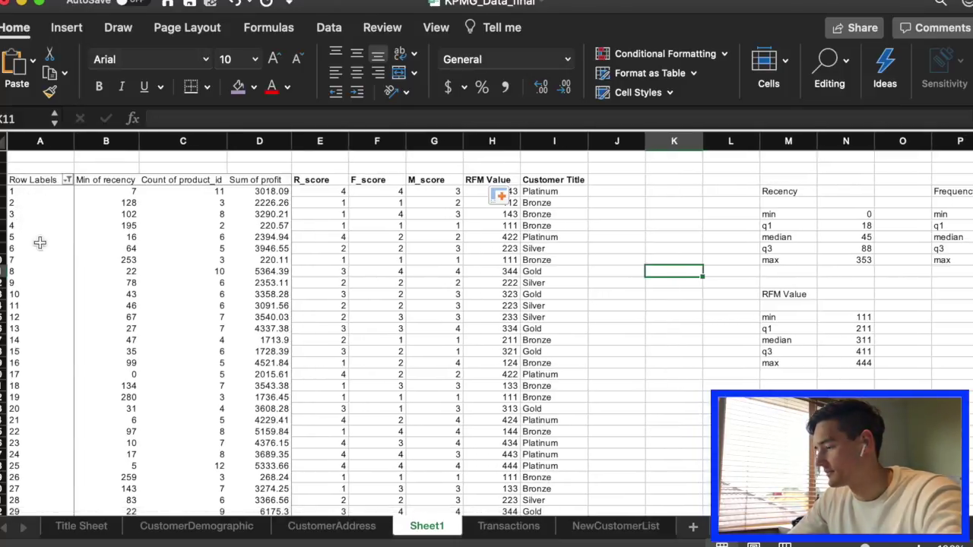
scroll(39, 380, "down", 1)
scroll(39, 375, "up", 1)
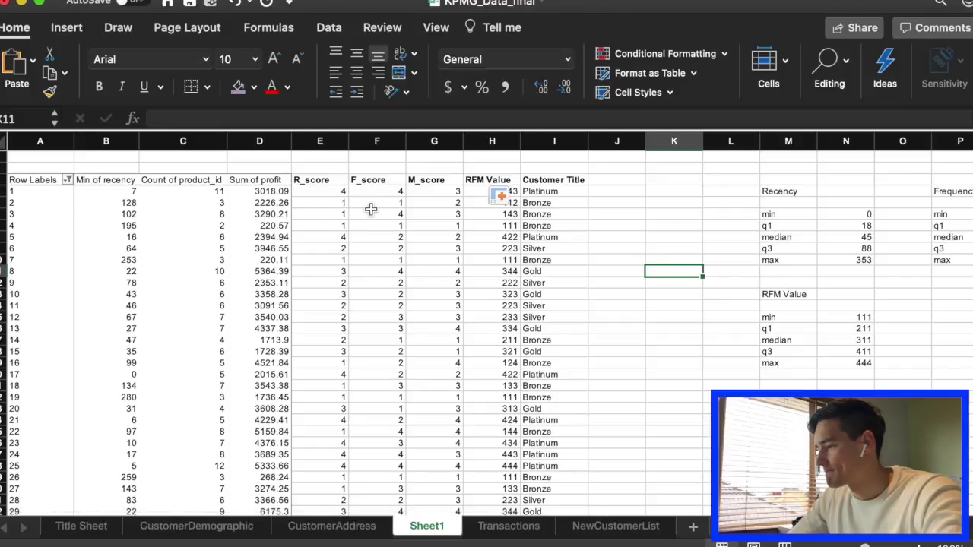
left_click(615, 192)
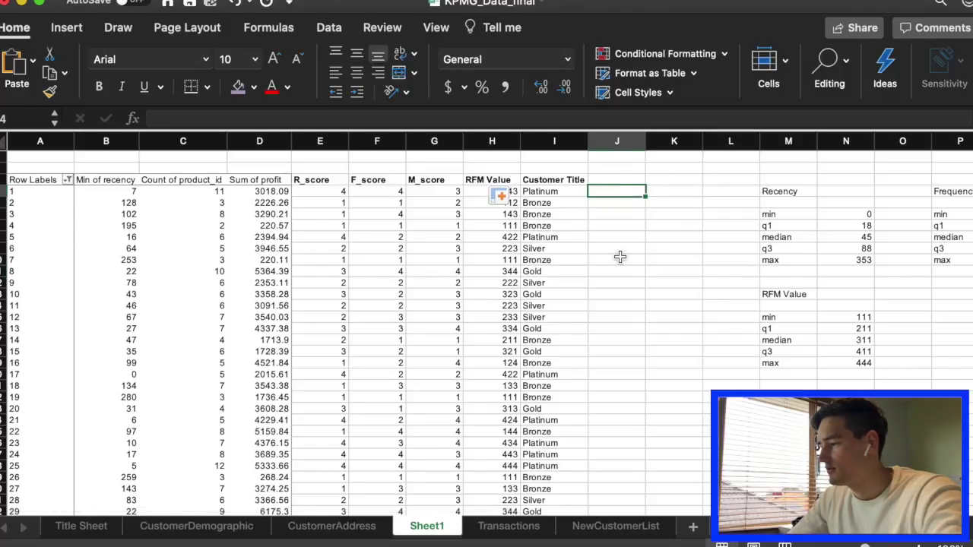
scroll(620, 257, "down", 2)
scroll(619, 257, "right", 1)
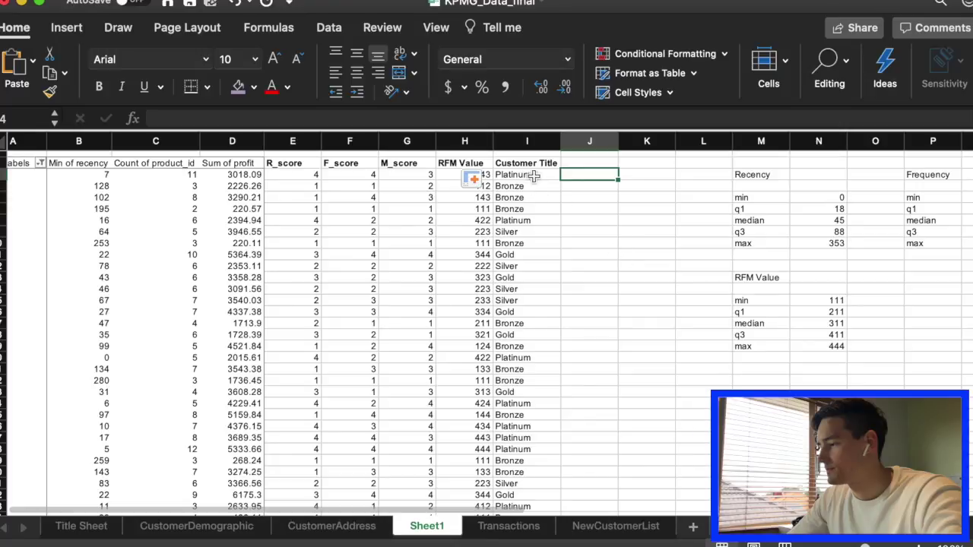
scroll(594, 330, "down", 15)
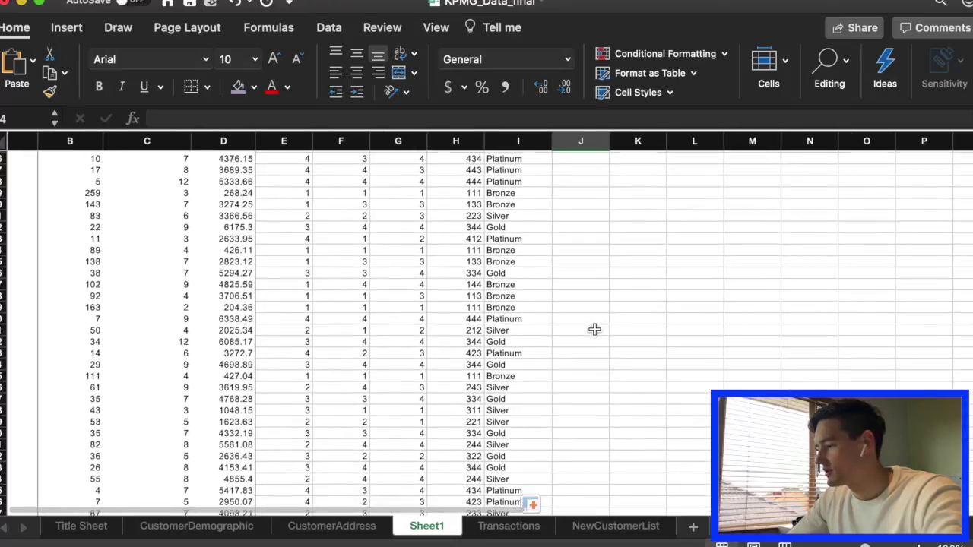
scroll(594, 329, "up", 15)
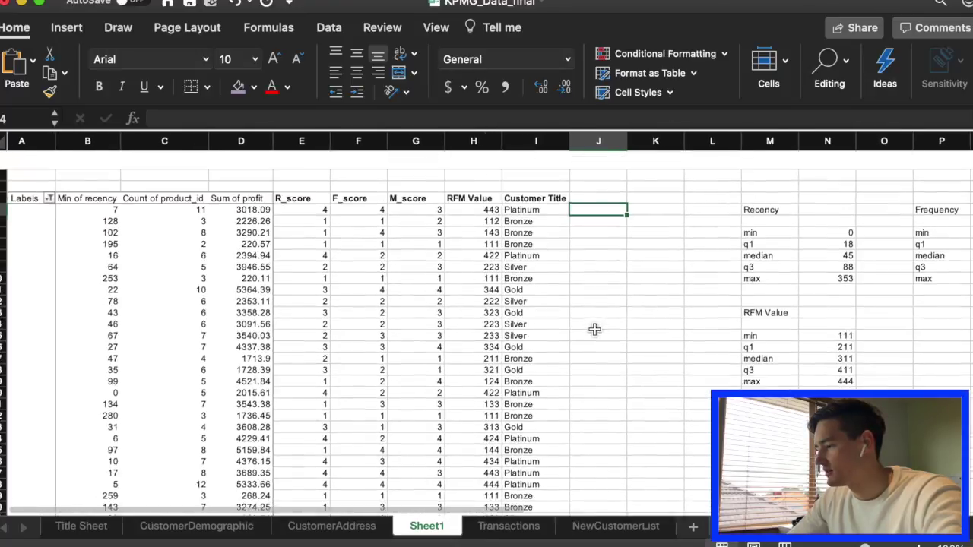
key("ctrl+Down")
left_click(617, 191)
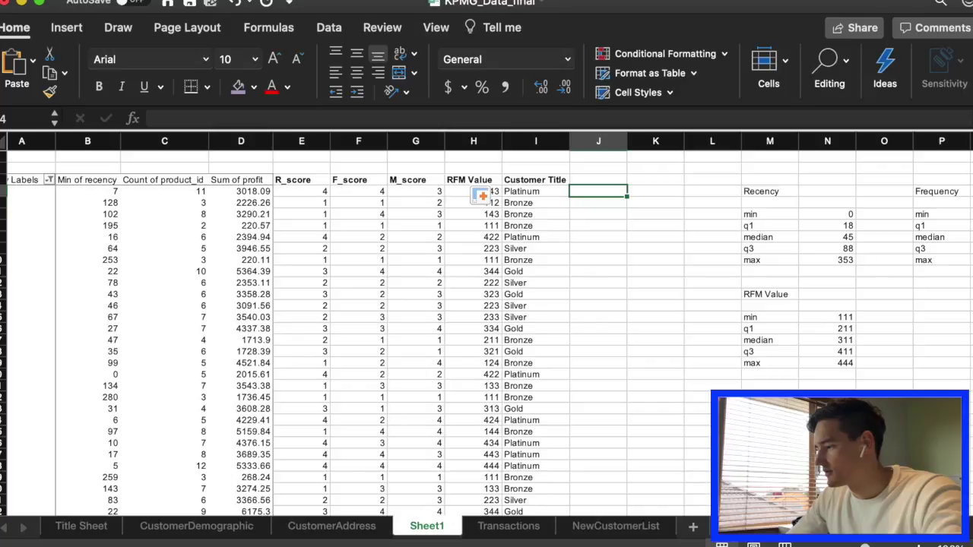
Step: Create a PivotTable from Sheet1 range H3:I3497 on a new worksheet, with Customer Title as rows and RFM Value summed
scroll(569, 198, "down", 1)
scroll(570, 197, "left", 1)
left_click(554, 168)
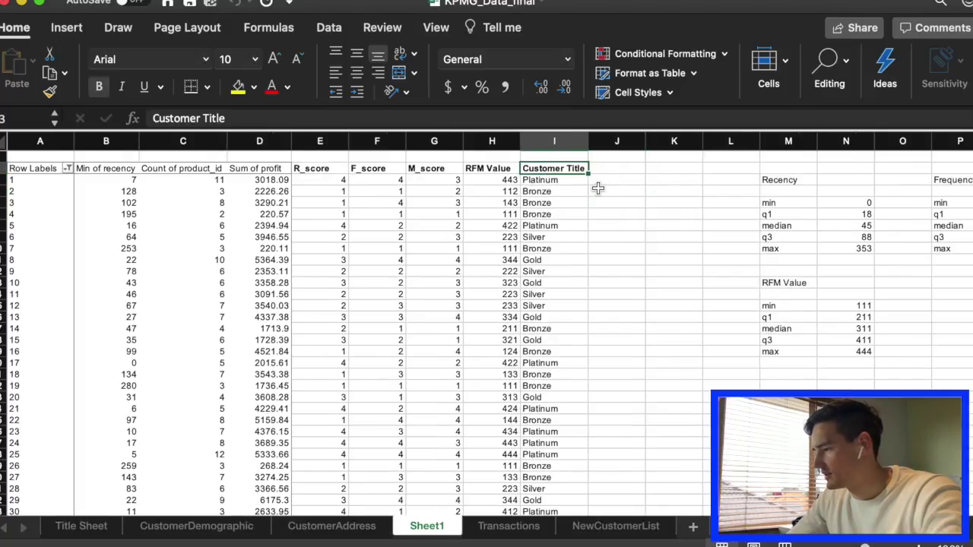
key("super+shift+Down")
key("shift+Left")
left_click(66, 27)
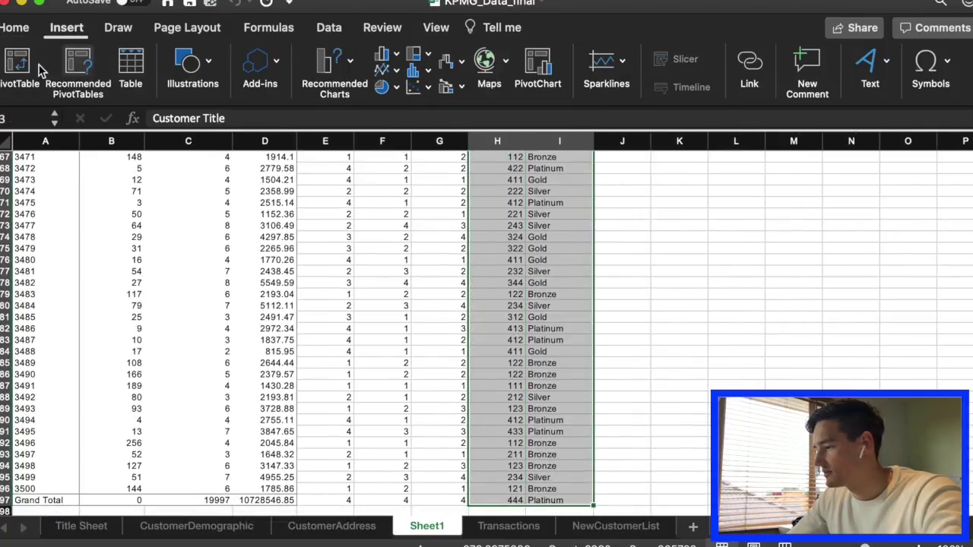
left_click(43, 66)
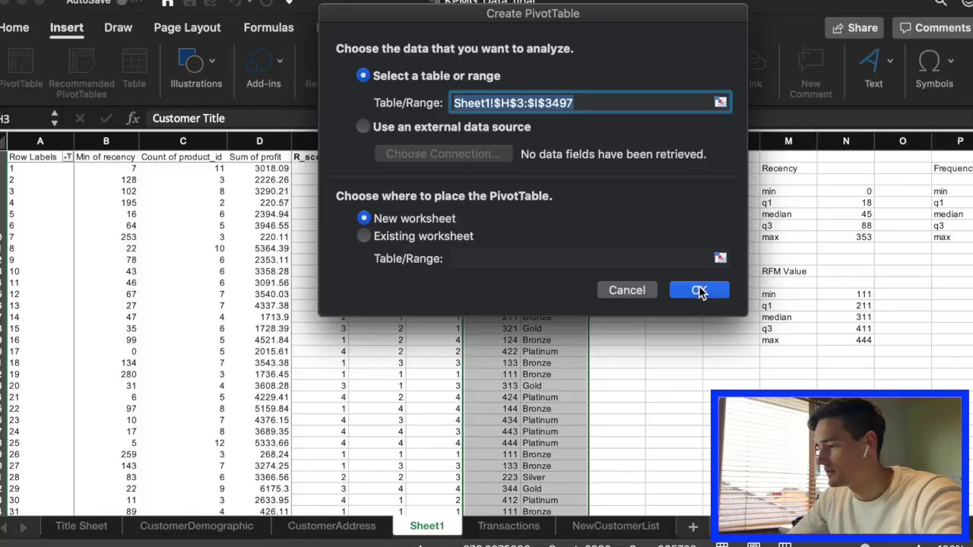
left_click(698, 292)
left_click(735, 185)
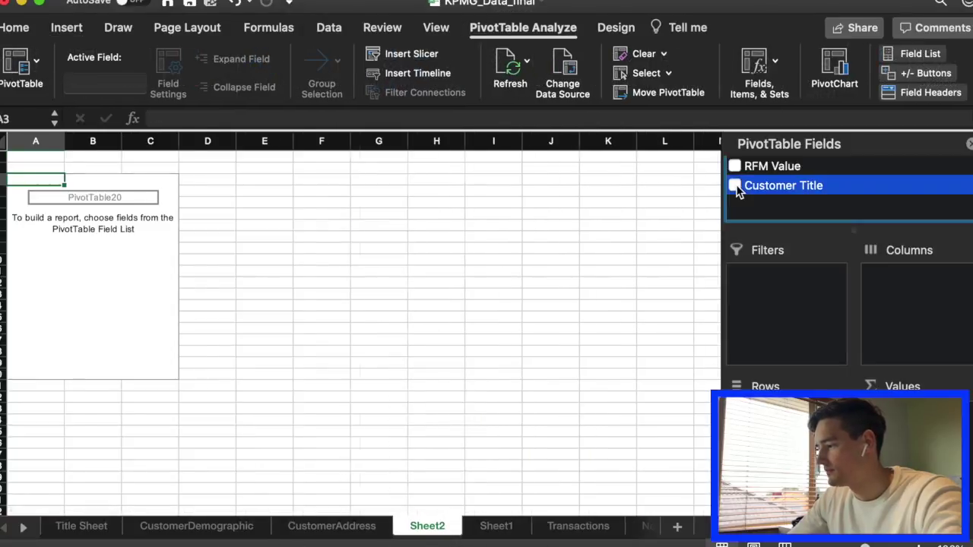
left_click(735, 166)
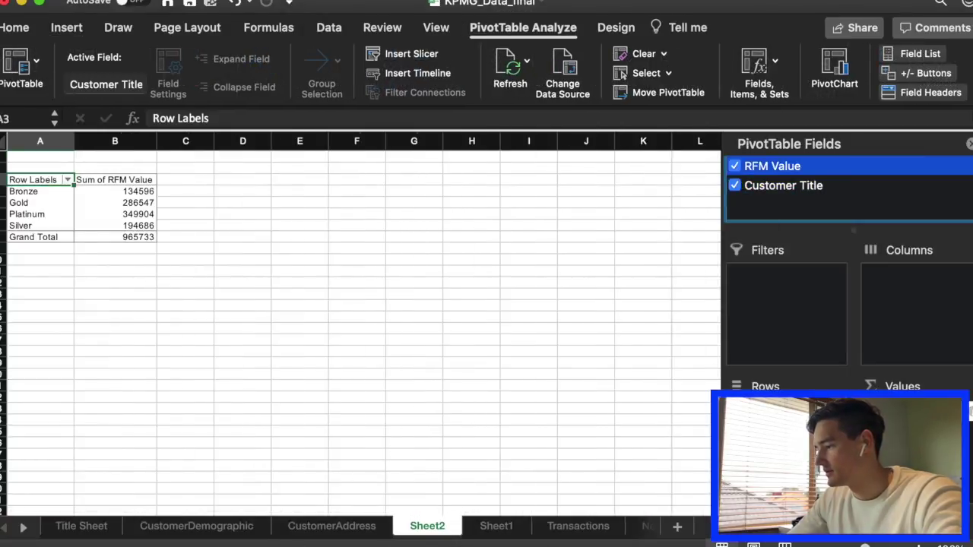
Step: Insert a 2-D clustered column chart from the PivotTable and use Customer Title as the legend series
left_click(66, 27)
left_click(393, 57)
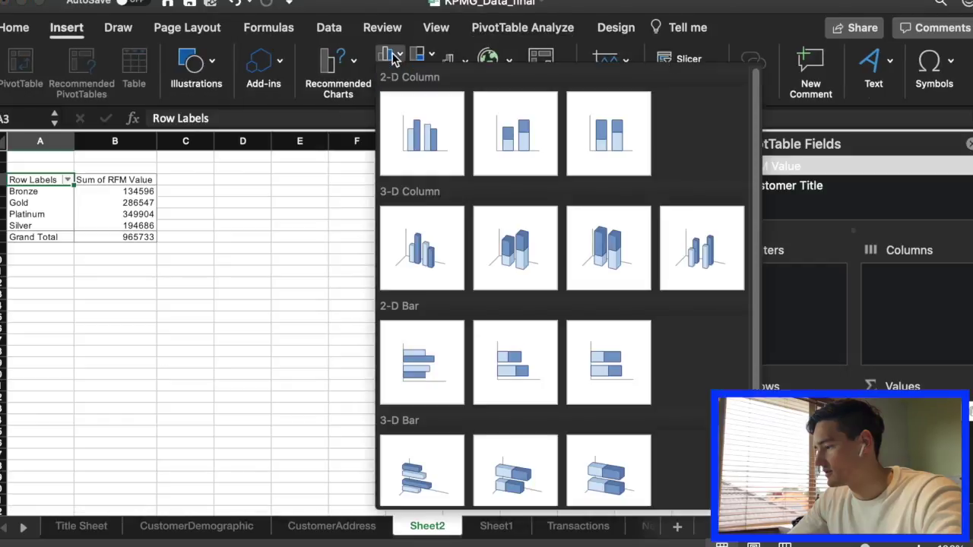
left_click(425, 154)
left_click_drag(757, 186, 901, 305)
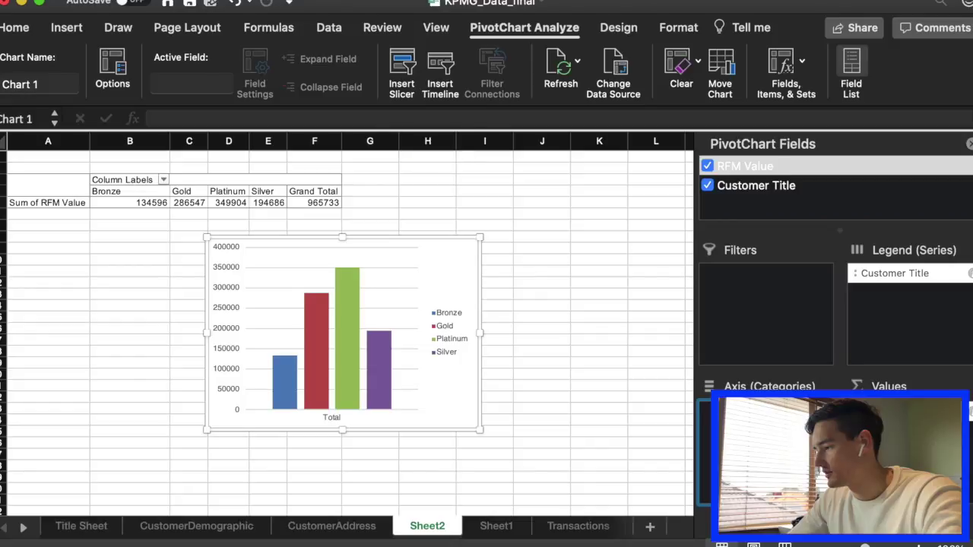
Step: Summarise RFM Value in the PivotChart by count instead of sum
left_click(423, 148)
left_click(637, 297)
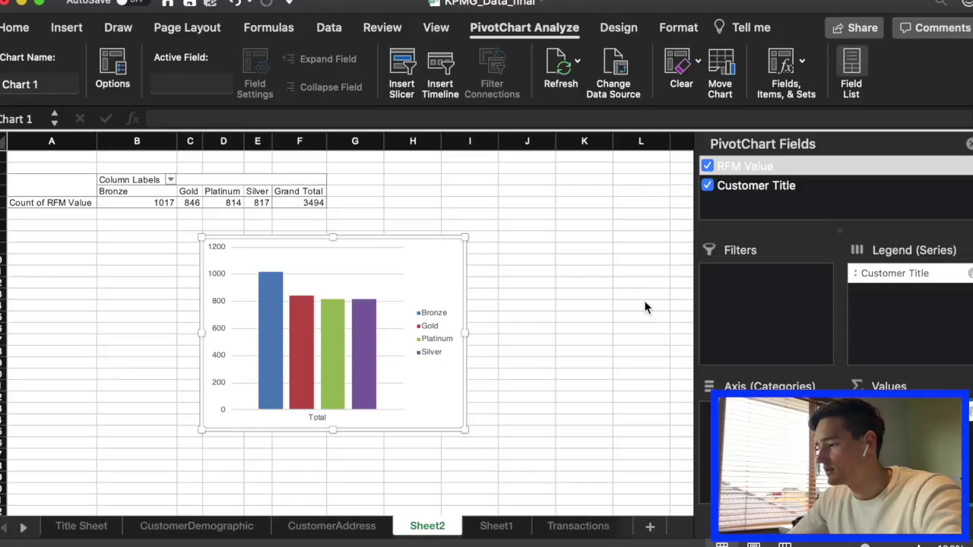
Step: Go to the CustomerDemographic sheet and inspect the formula of cell G20 in the Age column
left_click(151, 529)
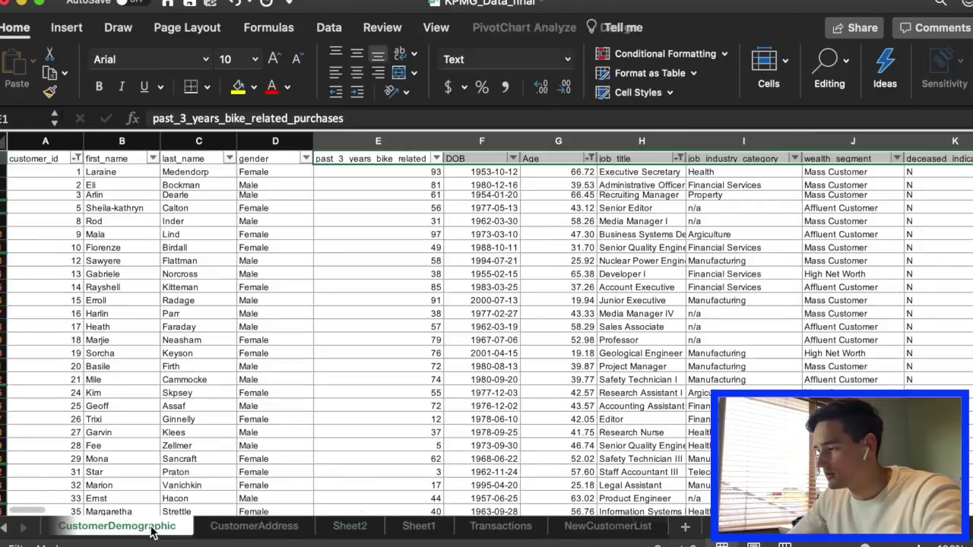
left_click(592, 354)
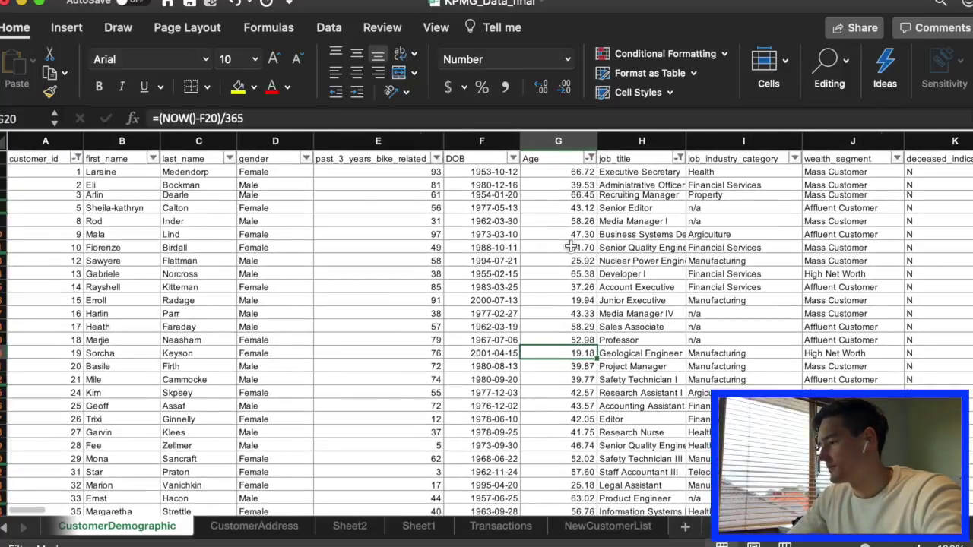
Step: Insert a new column before job_title on the CustomerDemographic sheet and title it Age Category
left_click(623, 143)
right_click(623, 143)
key("Escape")
key("super+shift+equal")
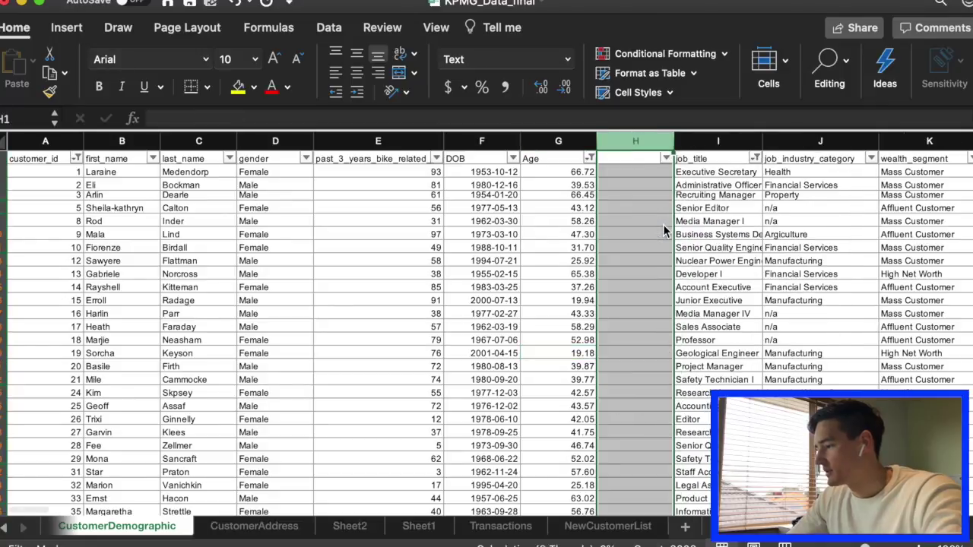
left_click(618, 161)
type("Age")
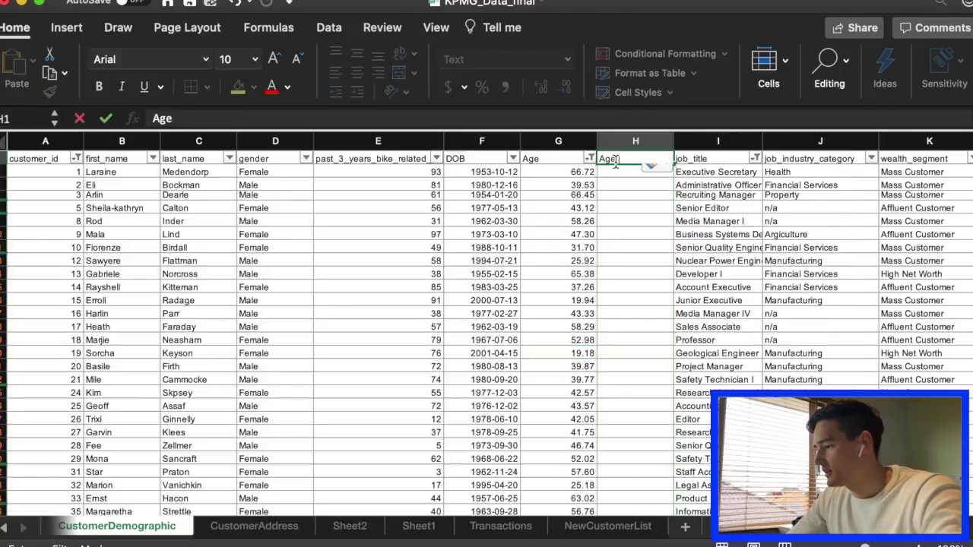
type(" Category")
key("Return")
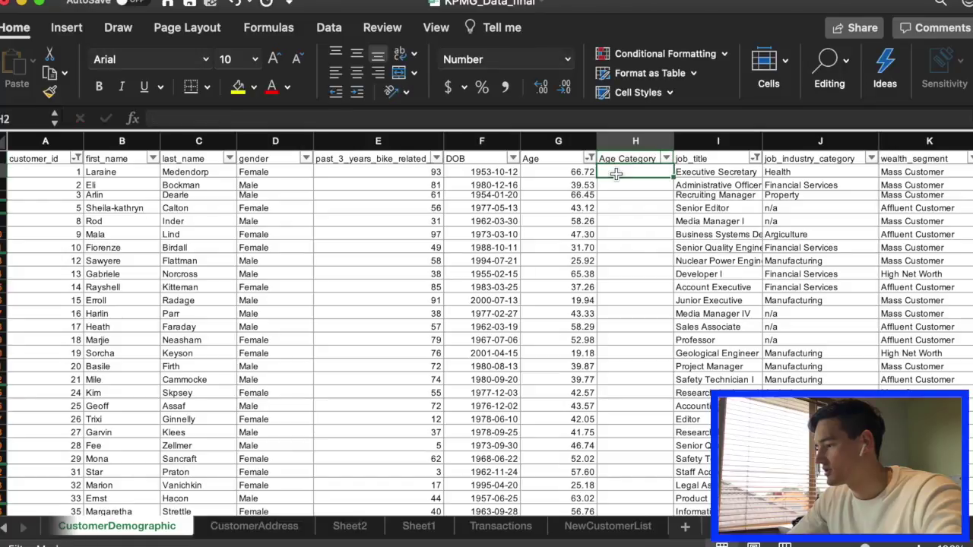
Step: Enter the formula =(TRUNC(G2/10,)+1) in H2, the first Age Category cell
type("+")
type("(TRUNC(")
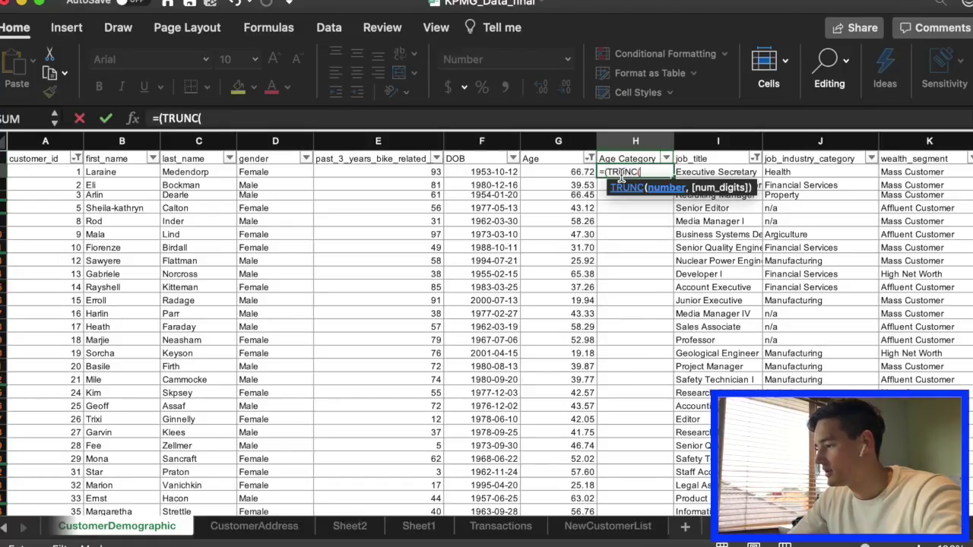
left_click(582, 173)
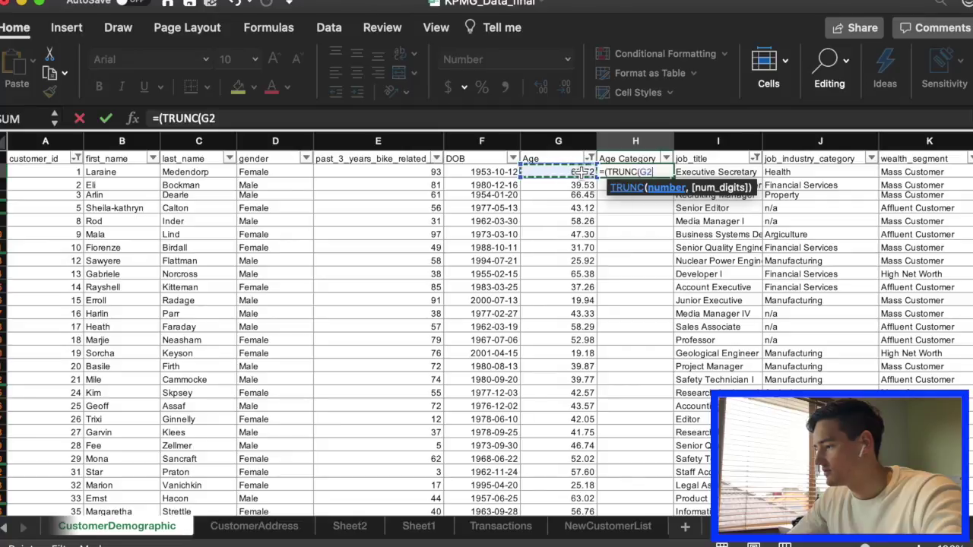
type("/10")
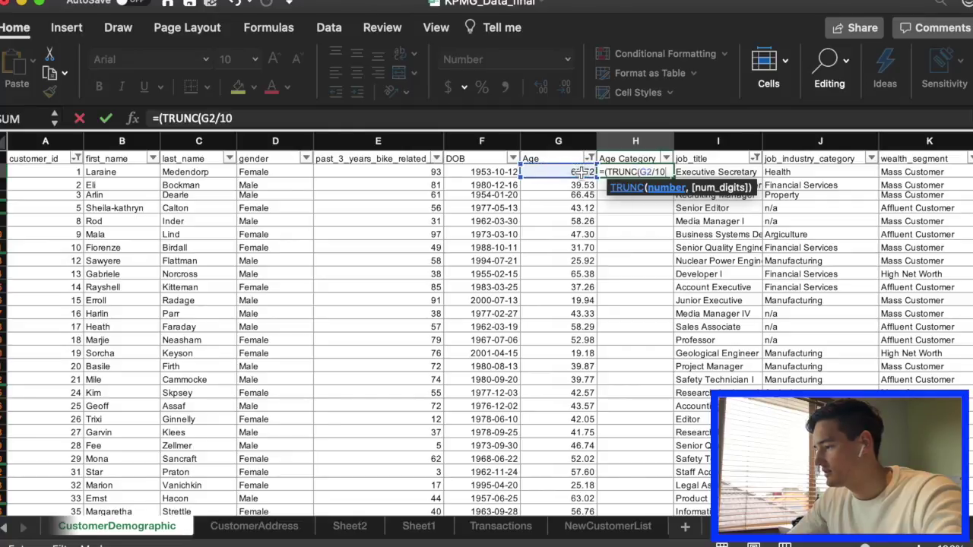
type(",)+1")
key("Return")
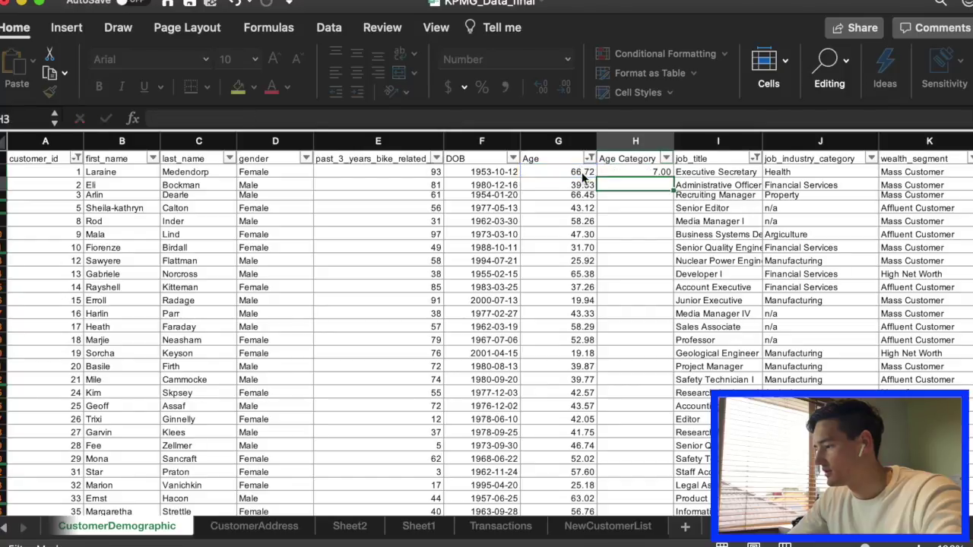
Step: Extend the H2 formula with a multiplication by 10, making it =(TRUNC(G2/10,)+1)*10
left_click(663, 169)
left_click(305, 118)
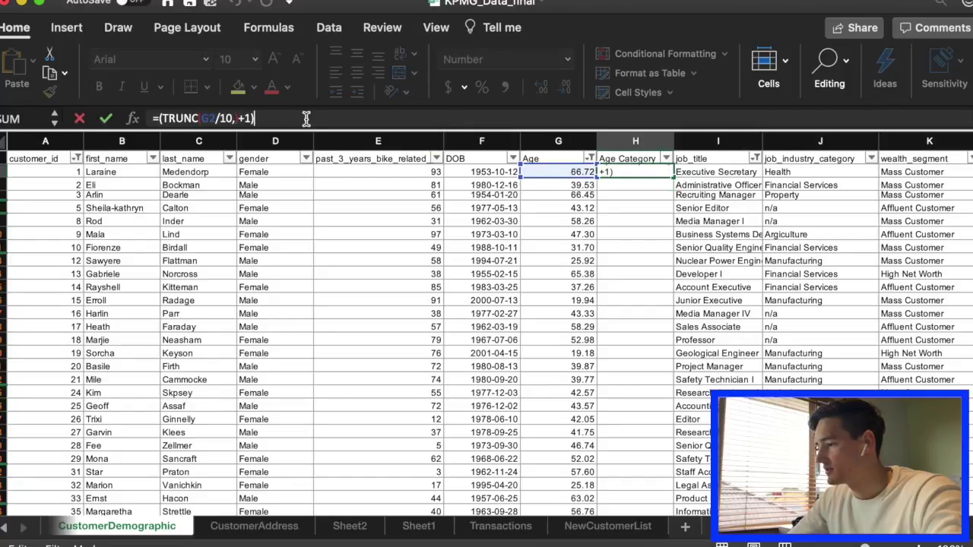
type("*10")
key("Return")
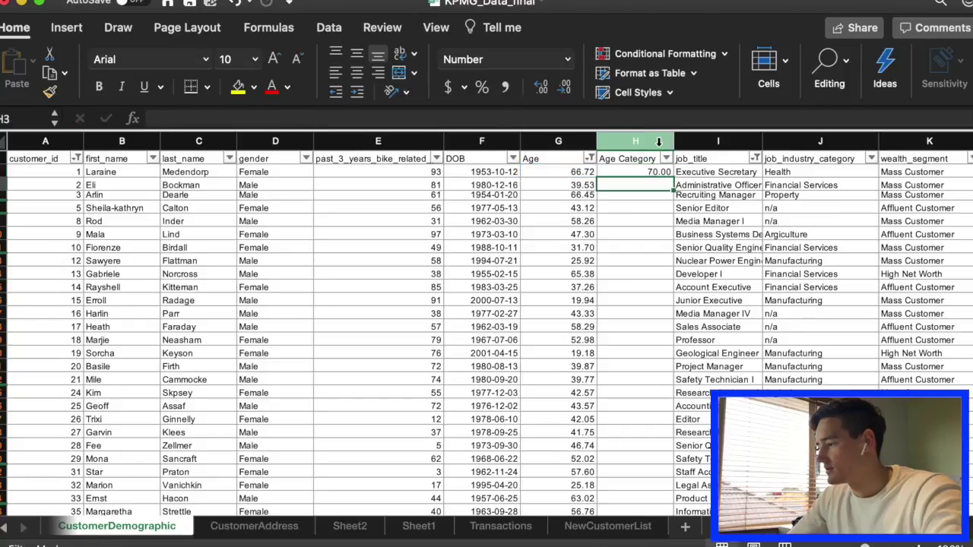
left_click(666, 158)
left_click(682, 171)
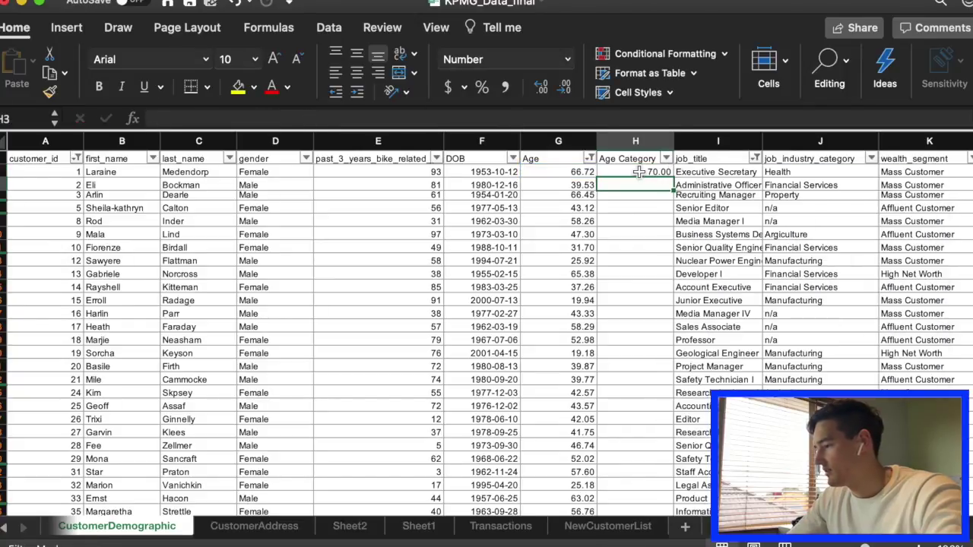
Step: Fill the H2 formula down the whole Age Category column and show its values without decimal places
left_click(669, 175)
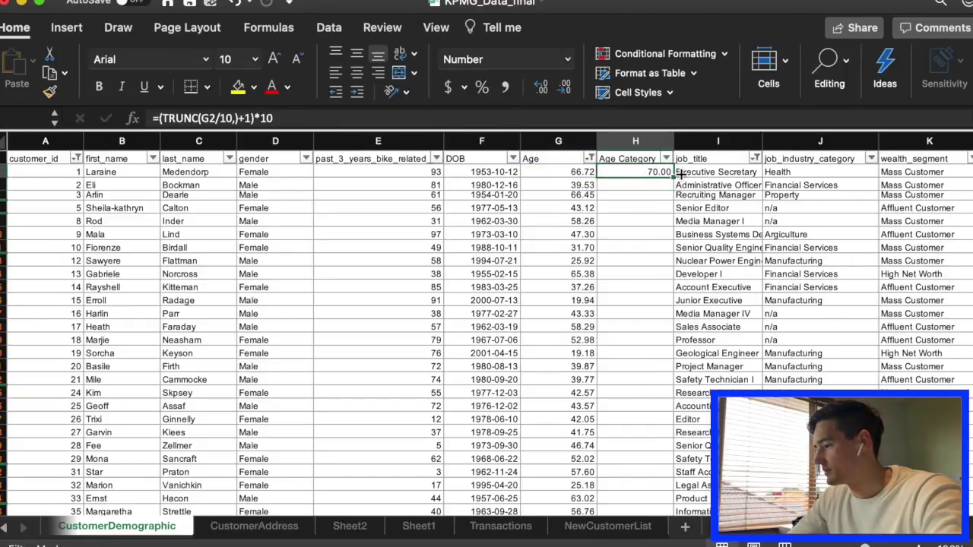
double_click(672, 176)
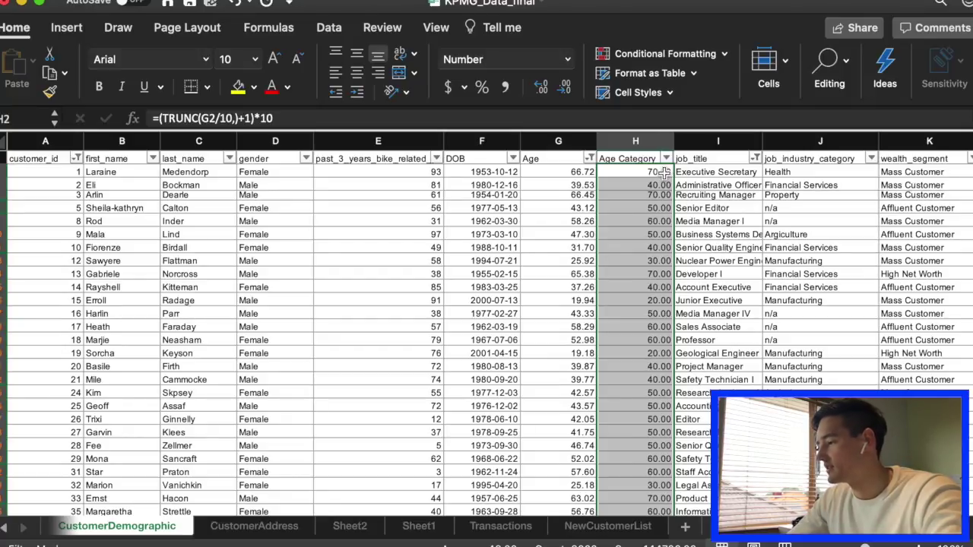
left_click(565, 86)
left_click(565, 86)
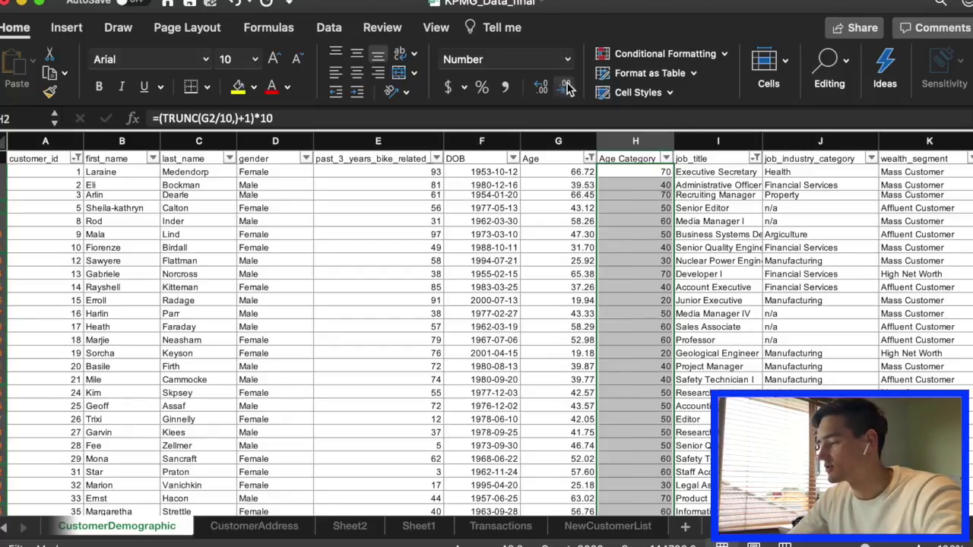
left_click(649, 208)
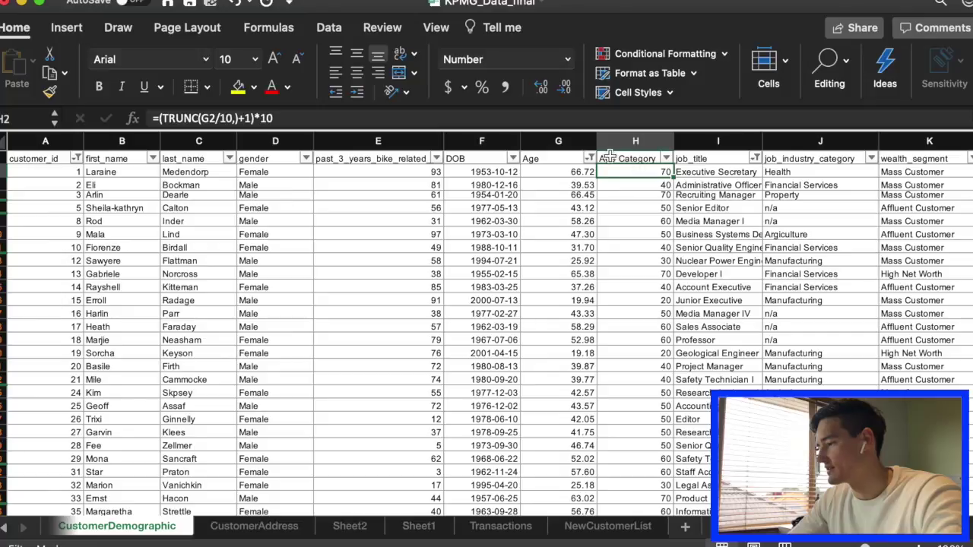
Step: Create a PivotTable from CustomerDemographic range G1:H3498, covering Age and Age Category, on a new worksheet
left_click(620, 157)
key("ctrl+shift+Down")
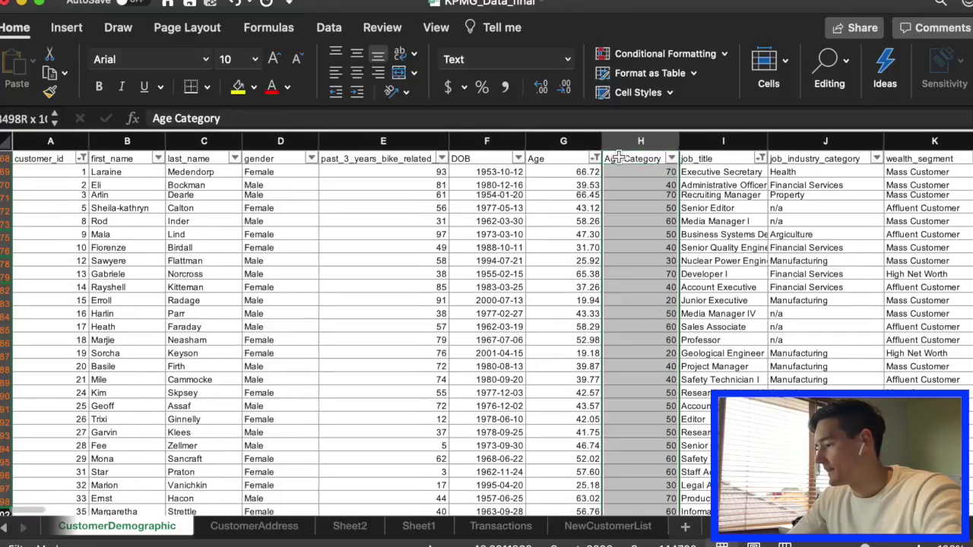
left_click(586, 502, "shift")
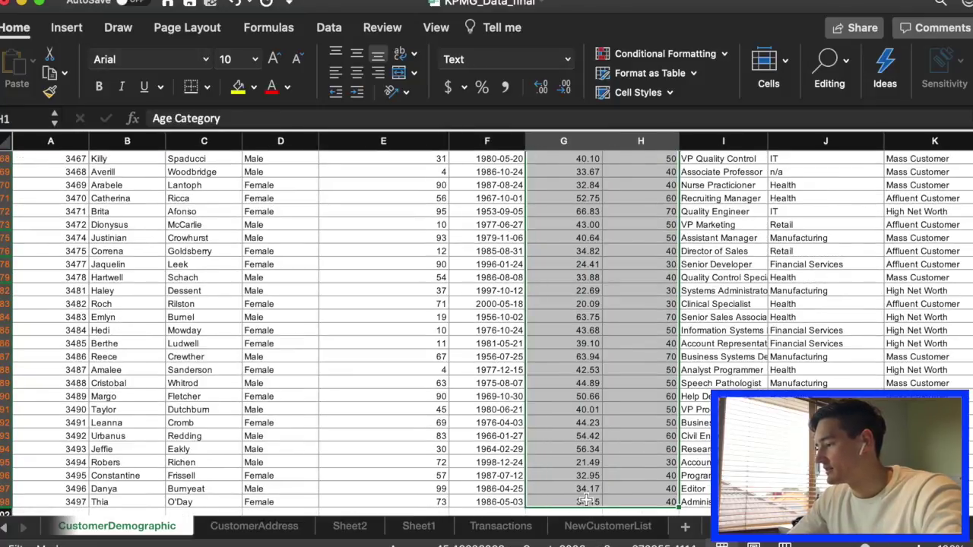
left_click(66, 27)
left_click(21, 70)
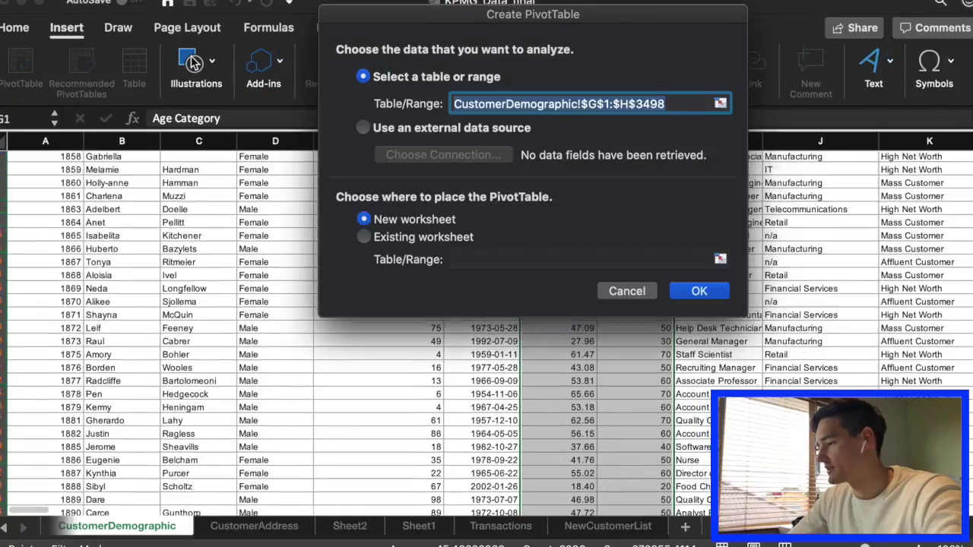
left_click(691, 293)
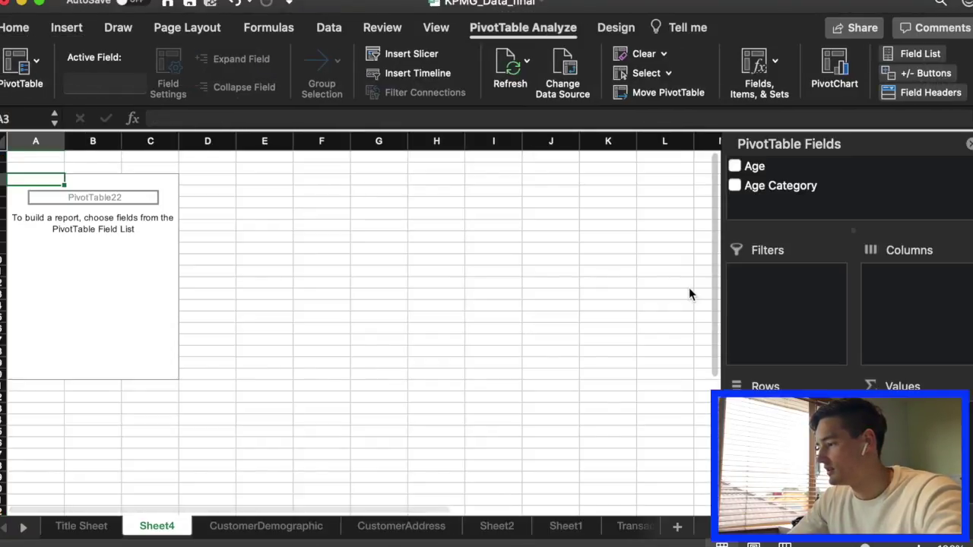
Step: Add Age and Age Category to the PivotTable, with Age counted as values and Age Category as columns
left_click(735, 185)
left_click(735, 167)
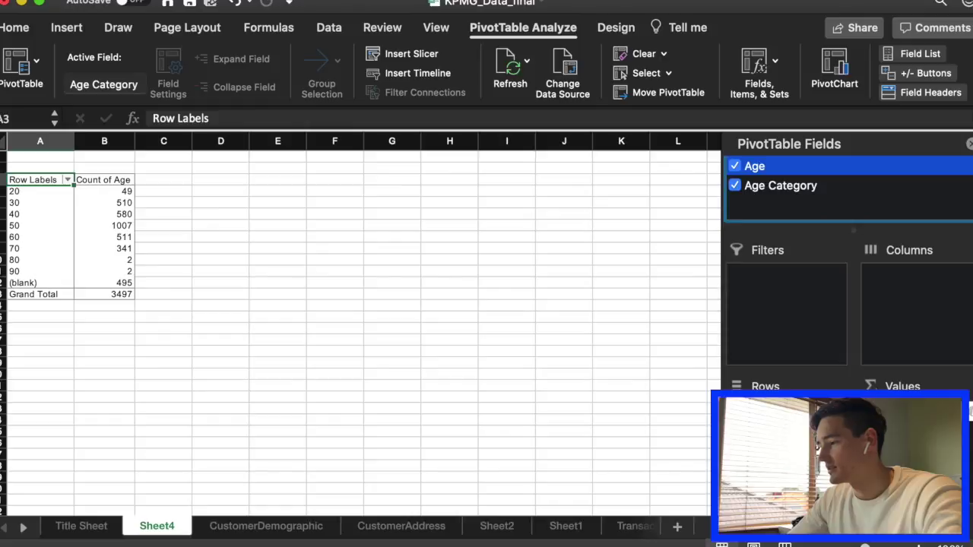
left_click_drag(768, 414, 923, 302)
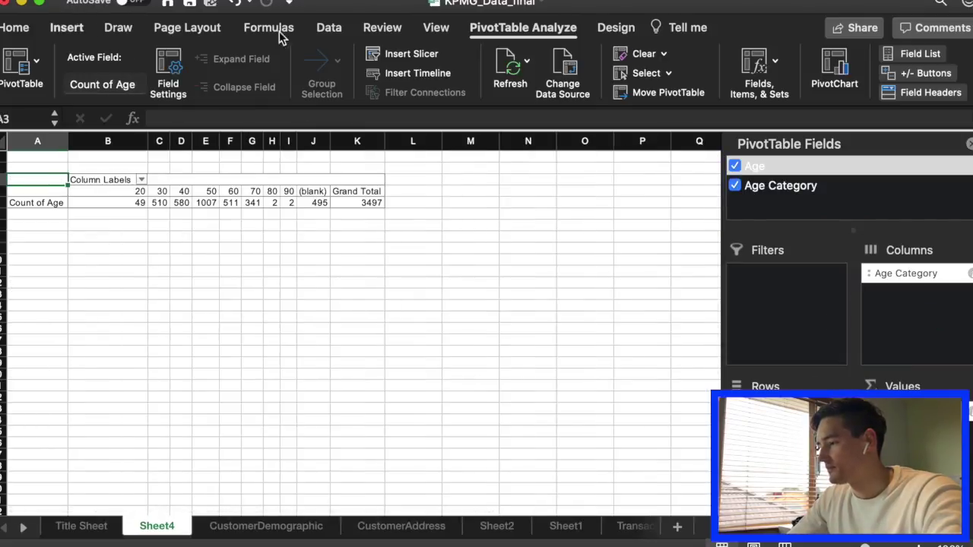
Step: Insert a 2-D clustered column chart from the age PivotTable
left_click(66, 28)
left_click(386, 61)
left_click(424, 140)
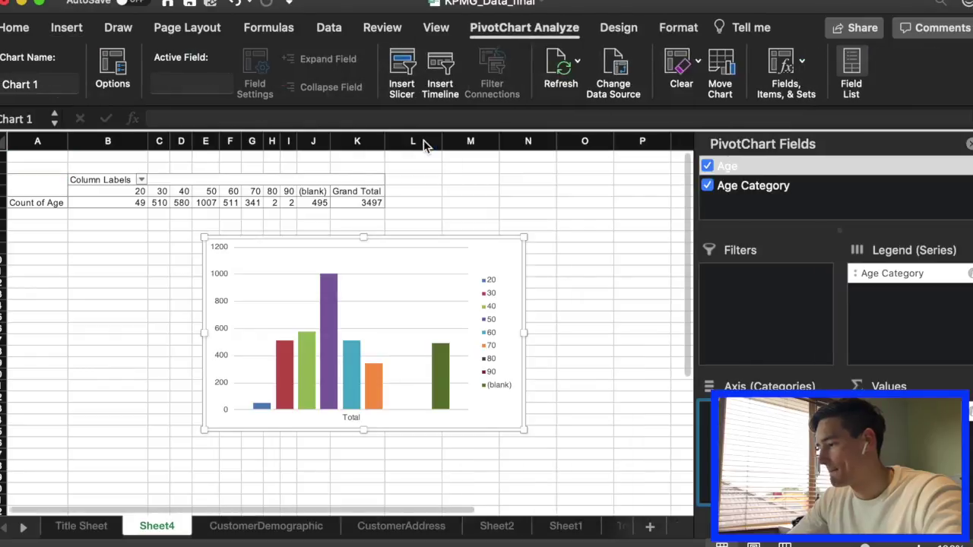
Step: Filter the (blank) item out of Age Category in the PivotTable and its chart
left_click(142, 180)
scroll(228, 441, "down", 5)
left_click(188, 496)
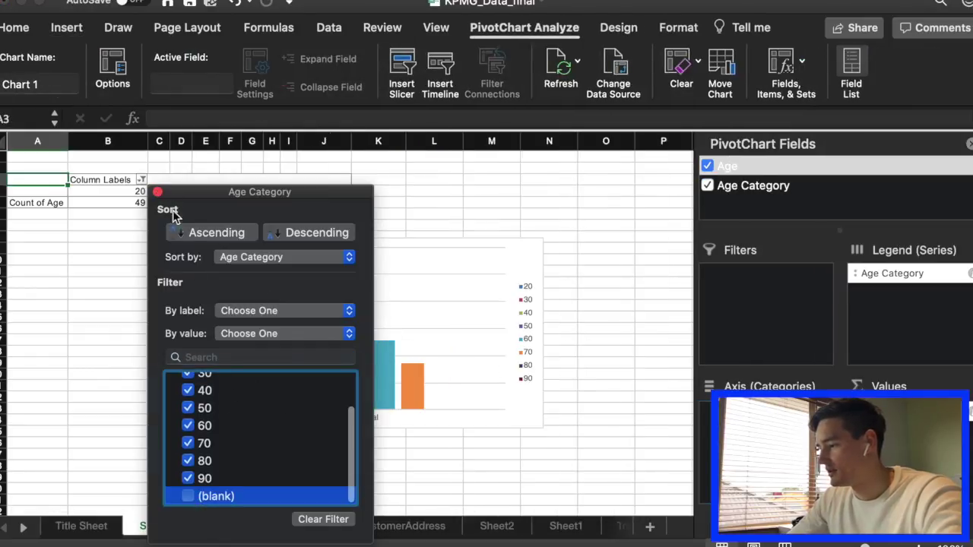
left_click(158, 191)
key("Escape")
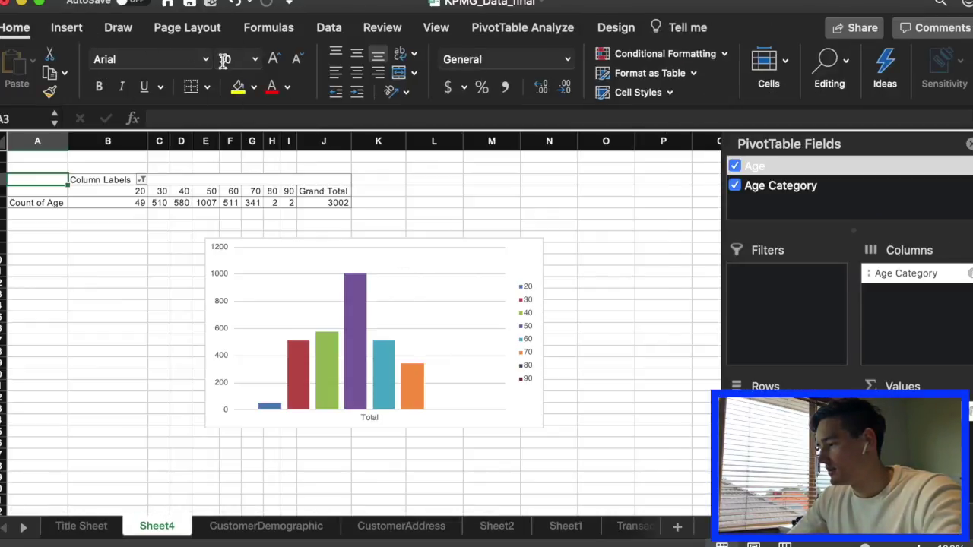
left_click(636, 310)
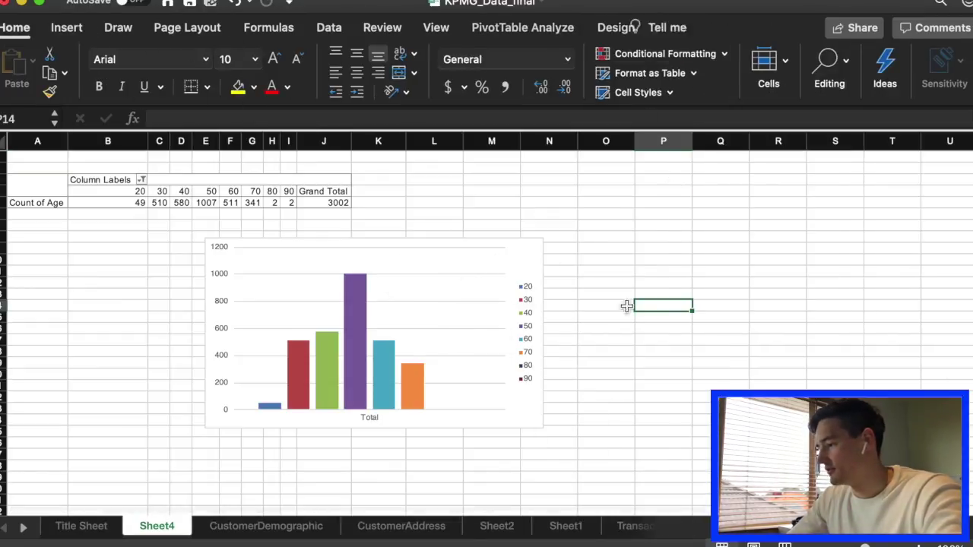
left_click(514, 256)
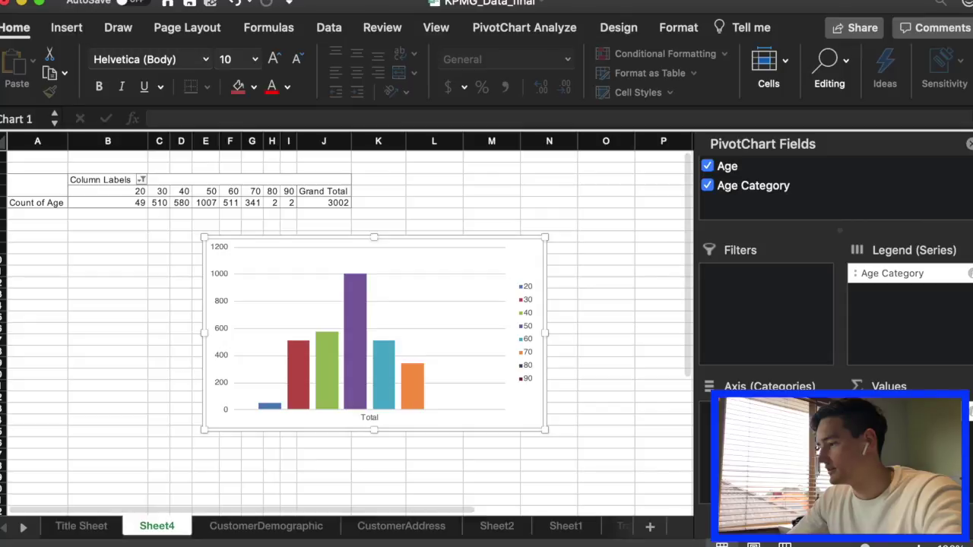
Step: On the NewCustomerList sheet, insert a new column before job_title and title it Age Category
left_click(22, 527)
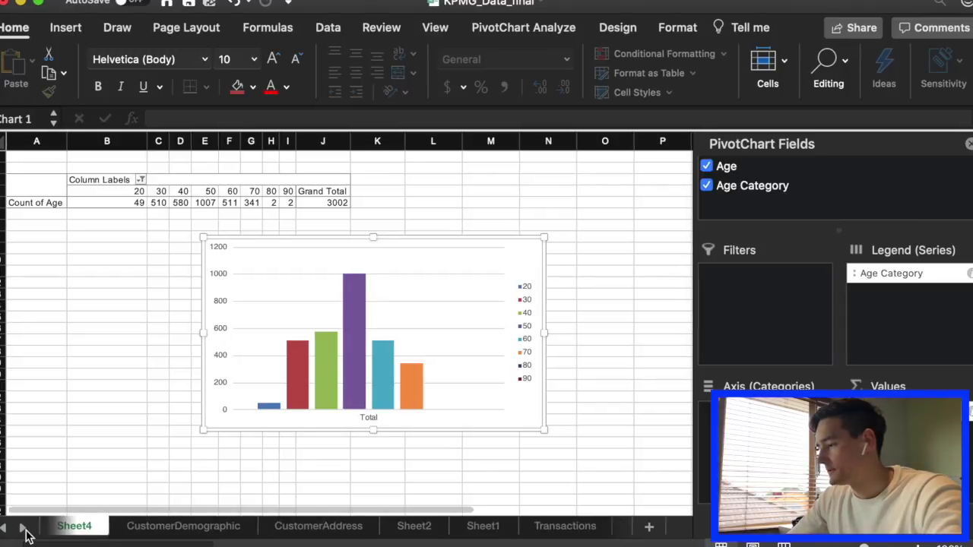
left_click(23, 528)
left_click(601, 526)
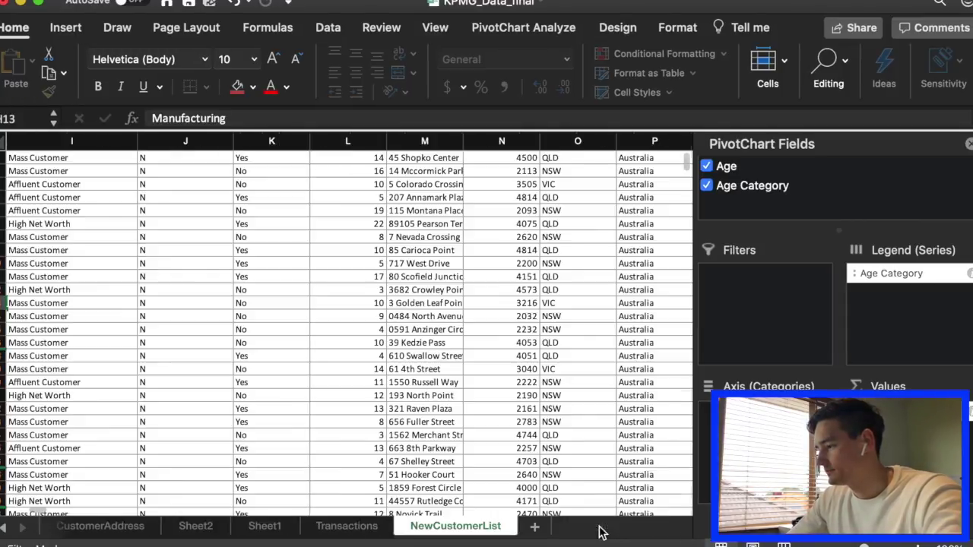
scroll(532, 298, "up", 2)
scroll(571, 267, "left", 10)
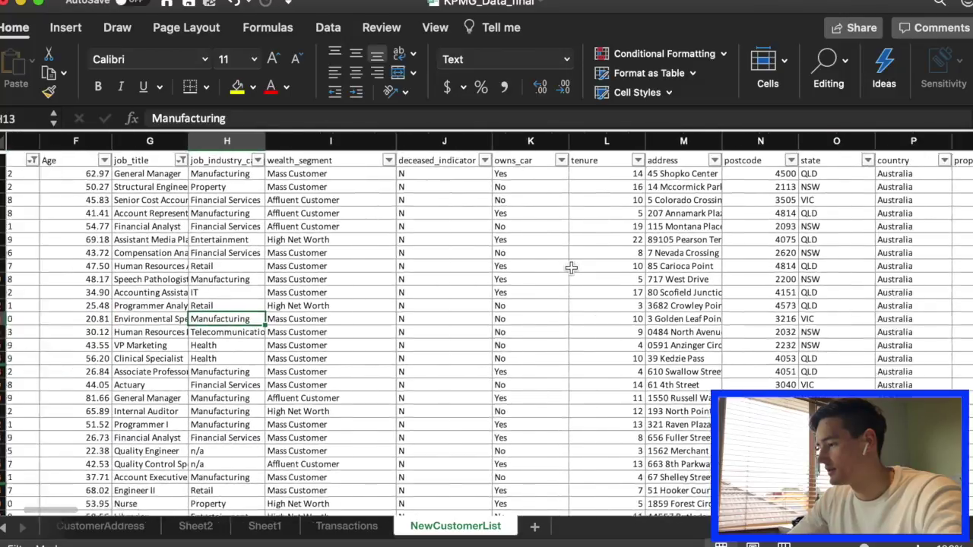
left_click(416, 142)
right_click(393, 140)
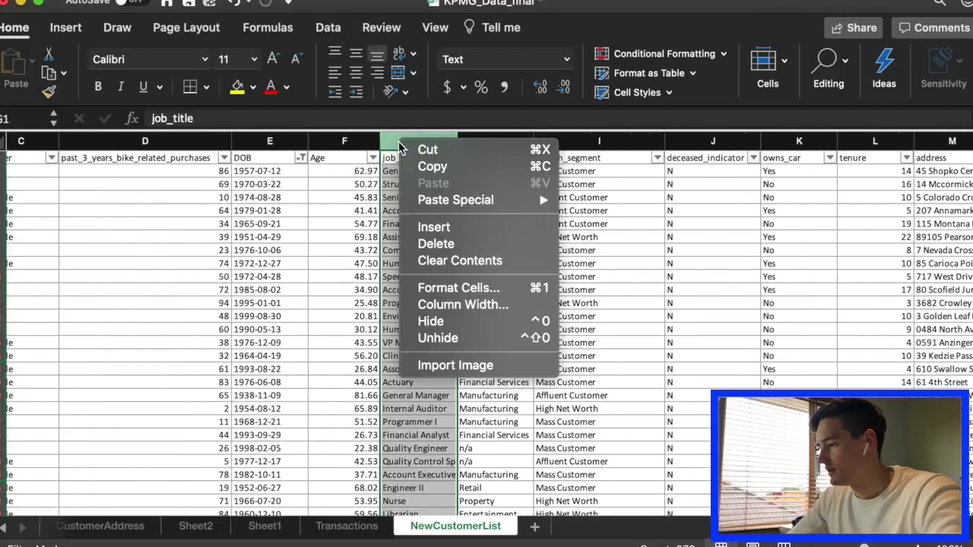
left_click(446, 222)
left_click(395, 158)
type("Age A")
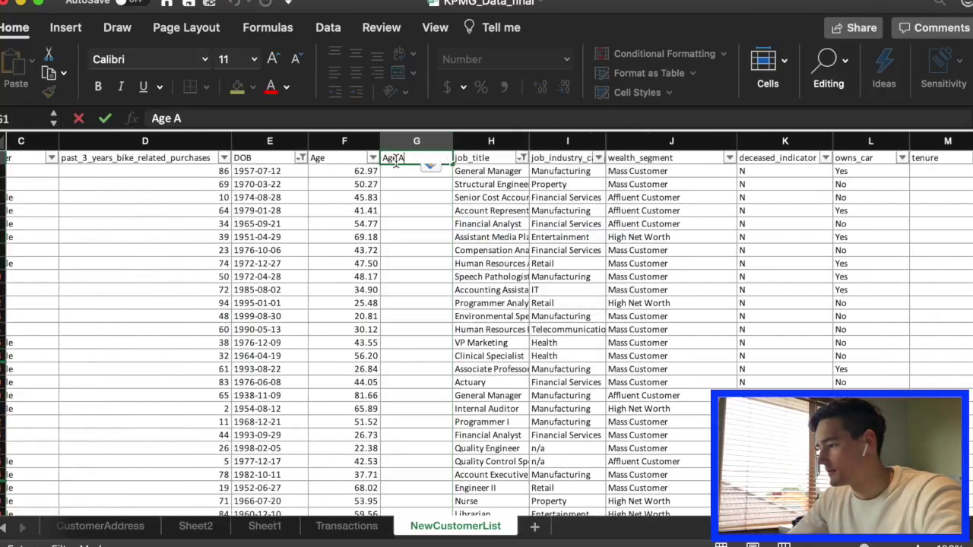
key("Return")
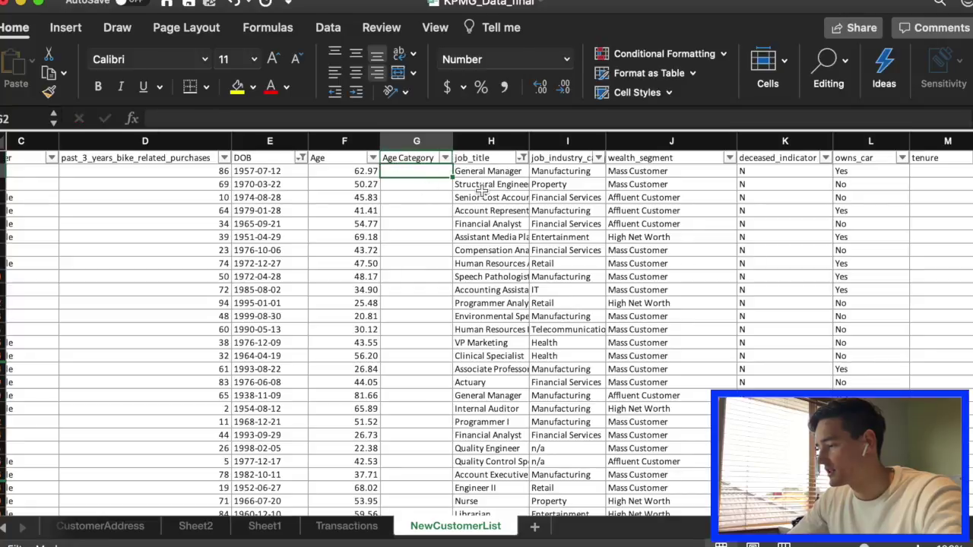
Step: Enter the formula =(TRUNC(F2/10,)+1) in G2, the first Age Category cell of NewCustomerList
type("=TRUNC(")
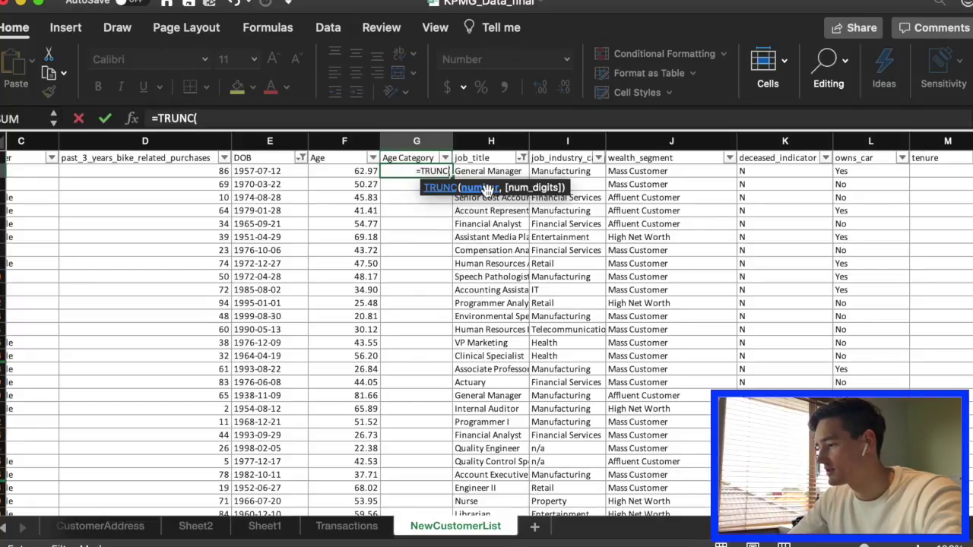
left_click(359, 171)
type("/10,")
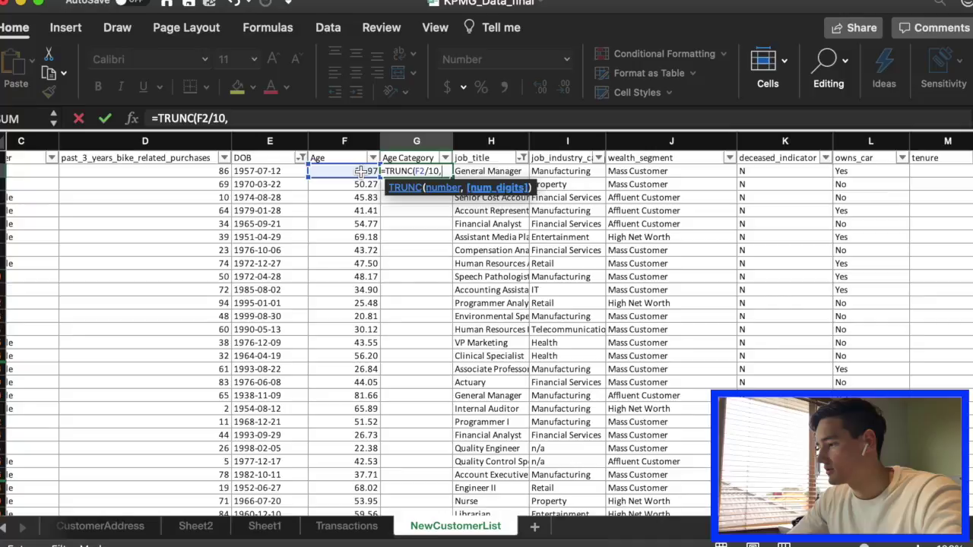
type(")+1")
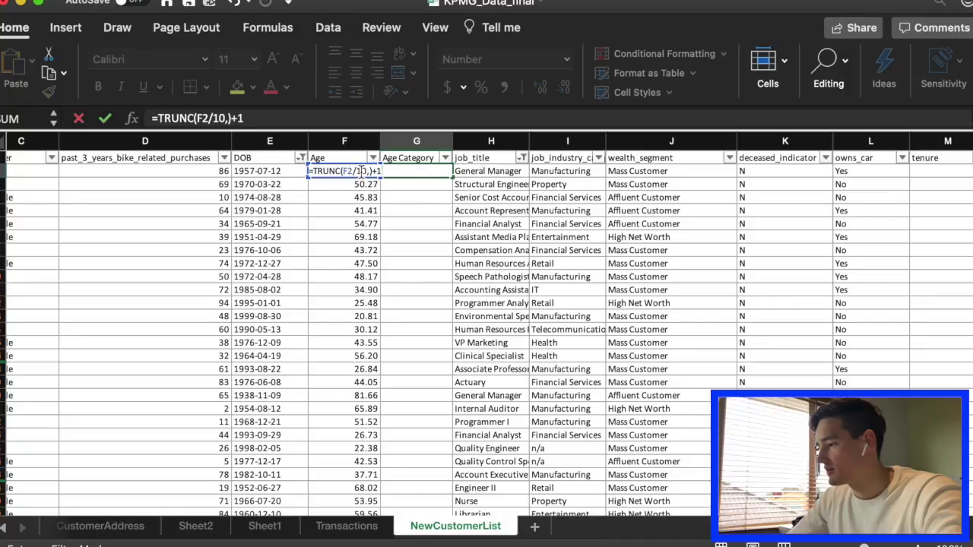
left_click(157, 119)
type("(")
key("Return")
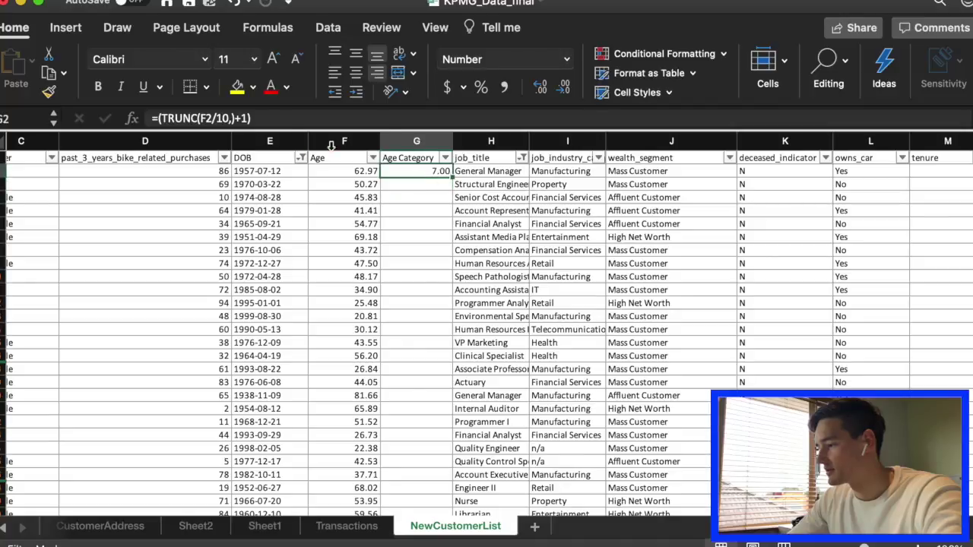
Step: Change the G2 formula to =(TRUNC(F2/10,)+1)*10, fill it down the Age Category column, and show no decimals
left_click(292, 119)
type("*10")
key("Return")
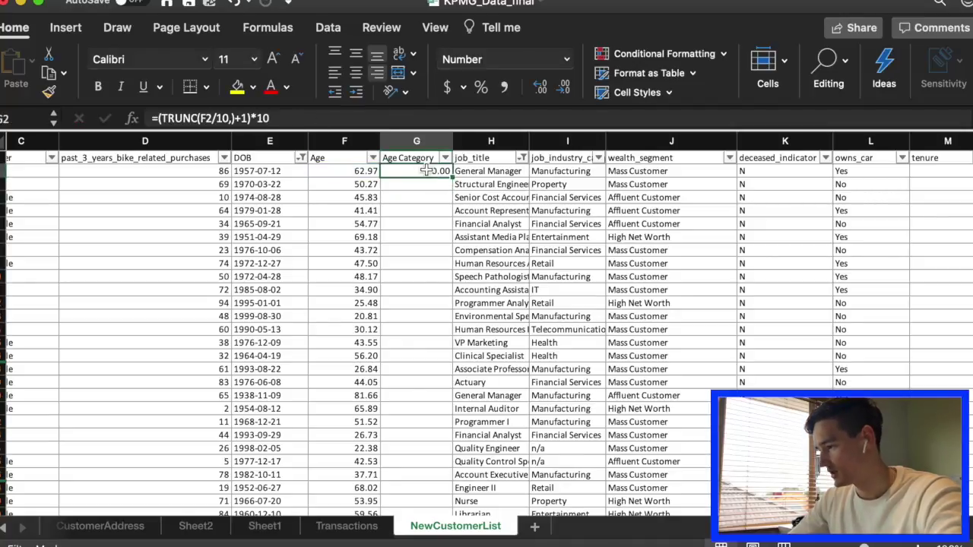
double_click(452, 176)
left_click(565, 86)
left_click(564, 87)
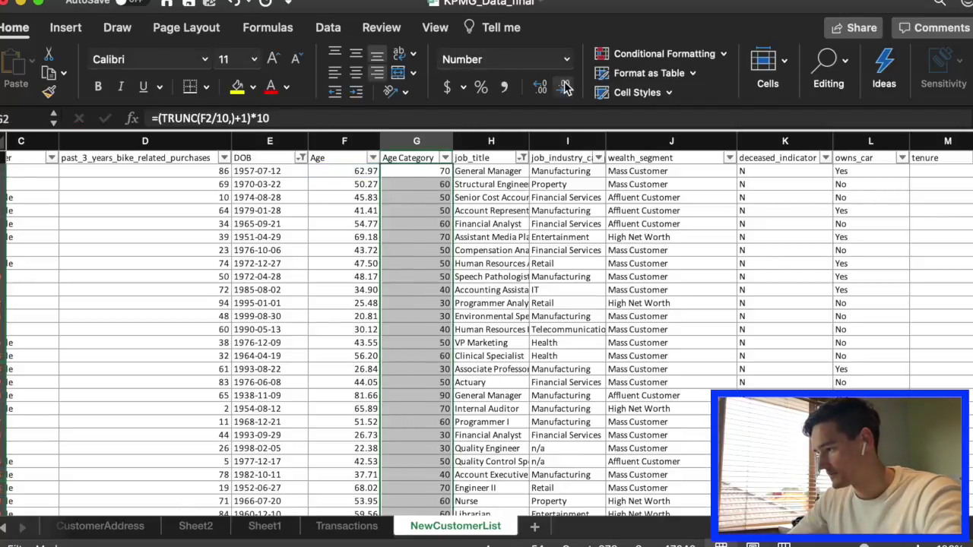
Step: Create a PivotTable on a new worksheet from the Age and Age Category columns of NewCustomerList, range F1:G1001
left_click_drag(398, 163, 385, 169)
left_click(570, 158)
left_click(416, 158)
key("super+shift+Down")
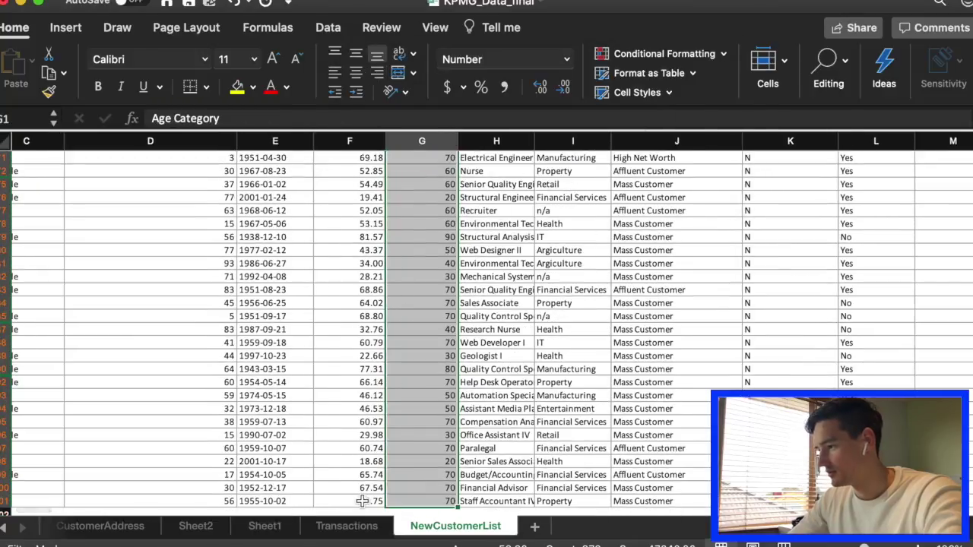
left_click(363, 501, "shift")
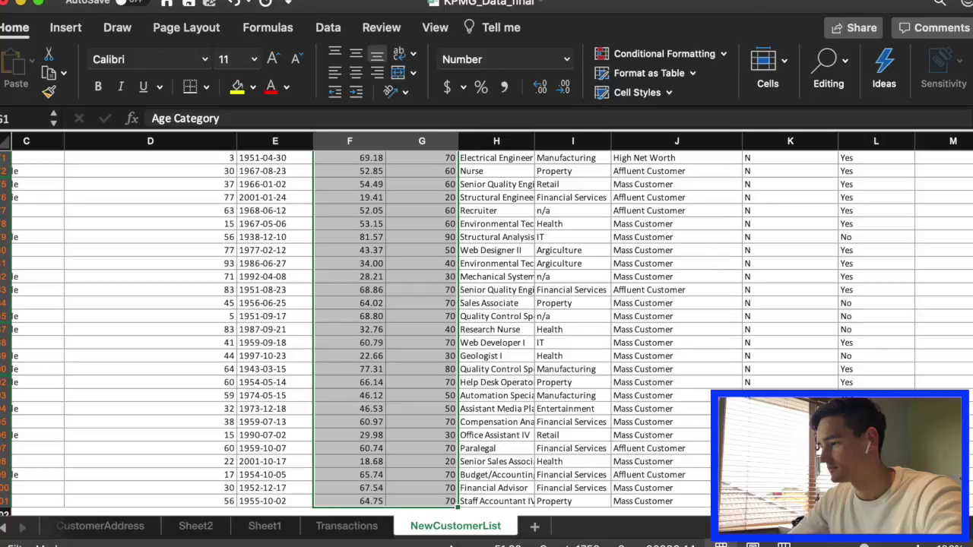
left_click(65, 28)
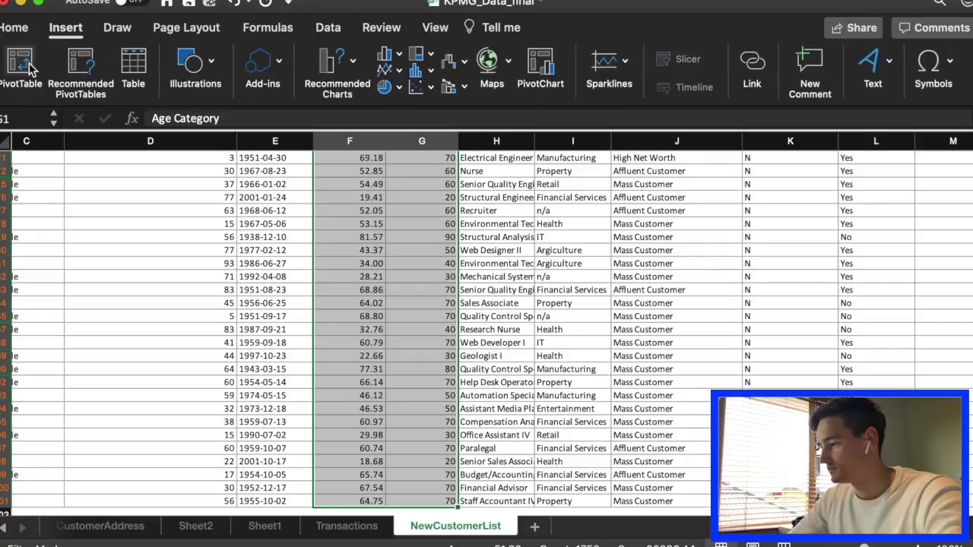
left_click(21, 67)
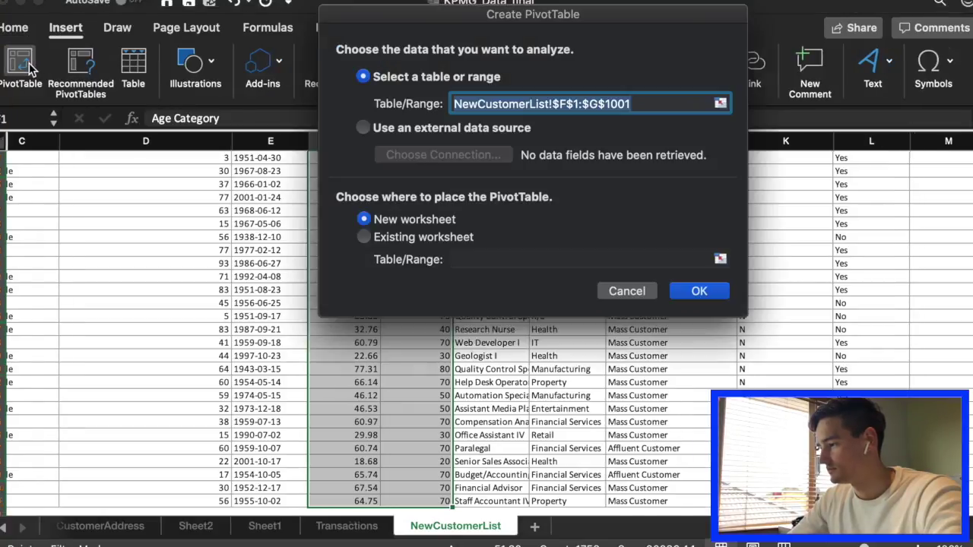
left_click(701, 292)
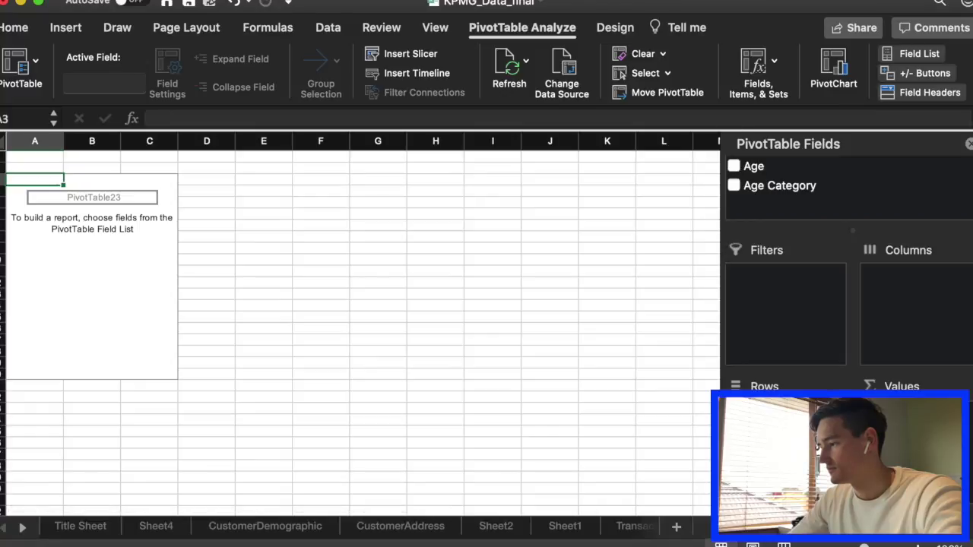
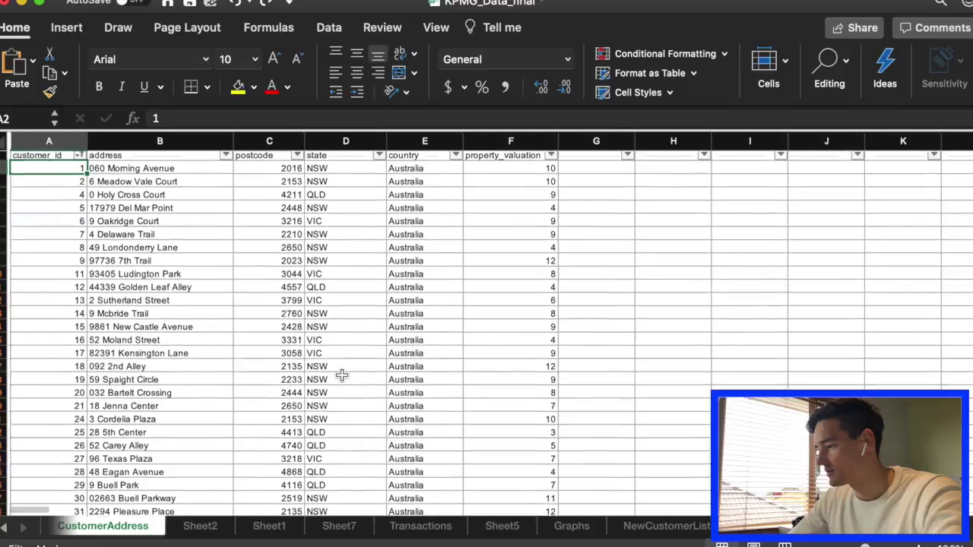
Step: Create a PivotTable on a new worksheet from the CustomerDemographic data, range A1:N4001
left_click(6, 529)
left_click(131, 527)
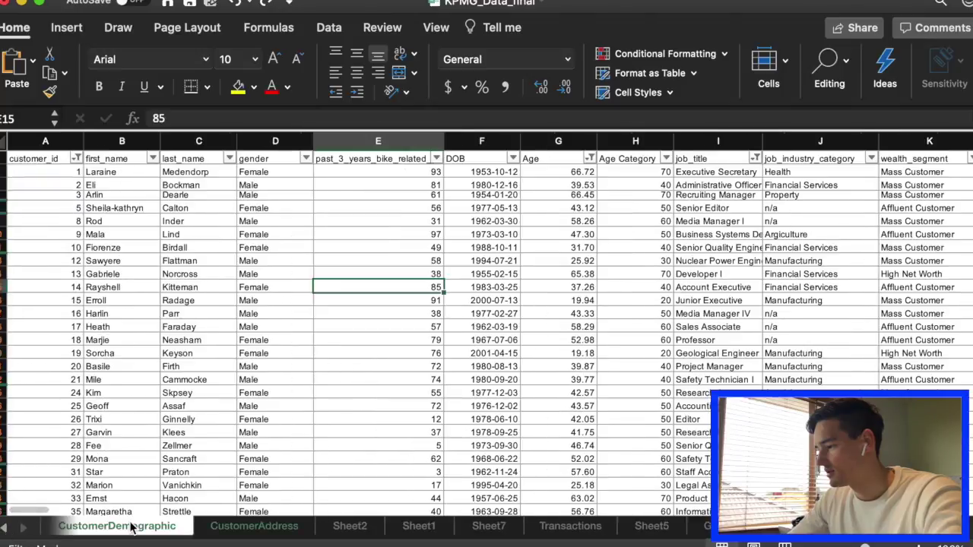
scroll(614, 302, "right", 2)
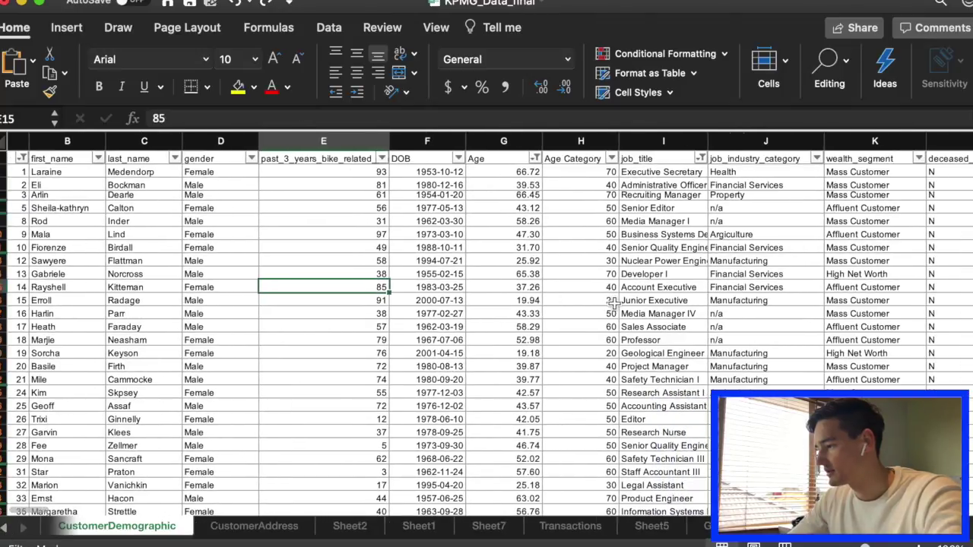
scroll(614, 302, "right", 2)
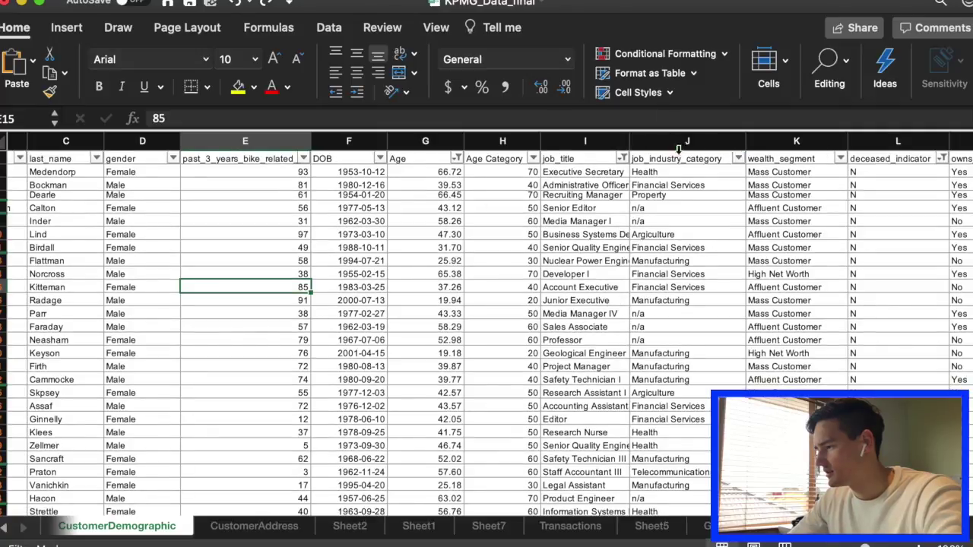
left_click(66, 27)
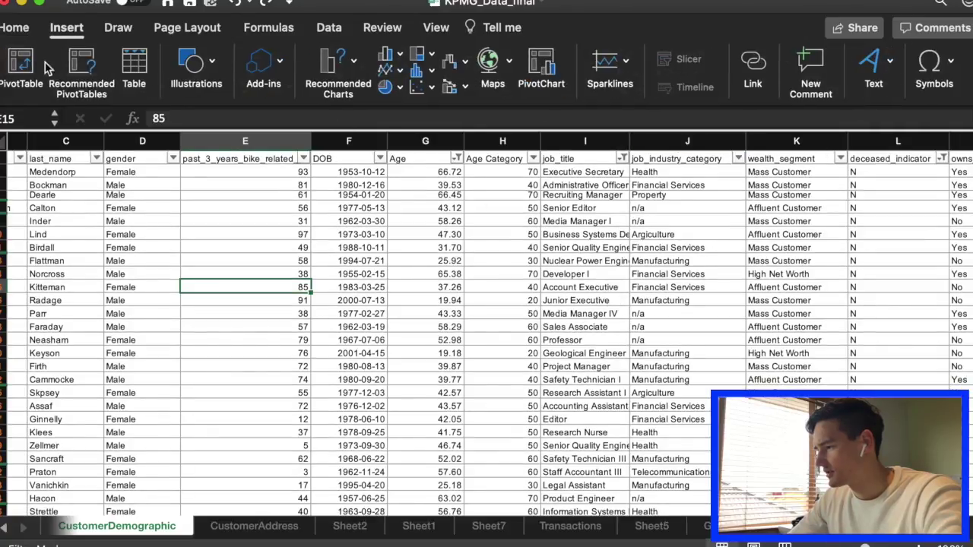
left_click(21, 67)
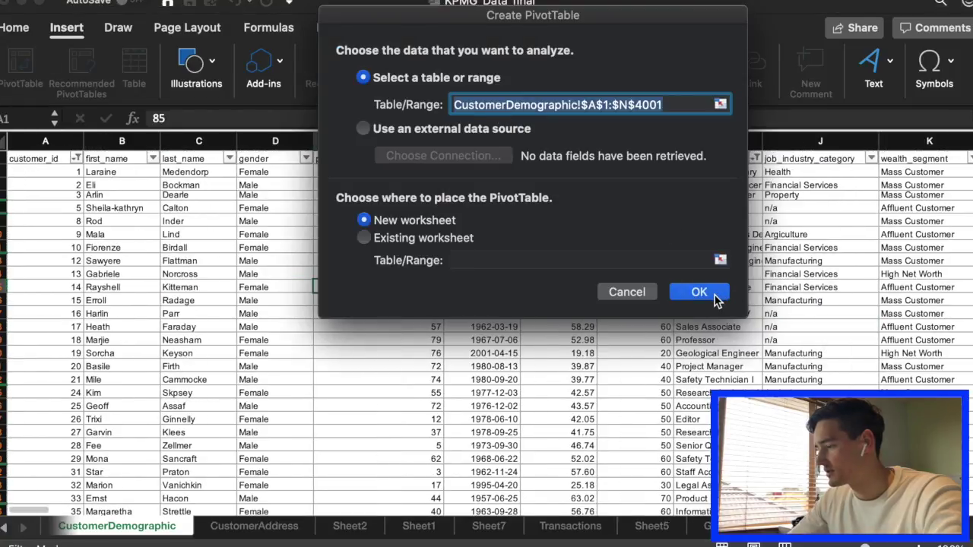
left_click(699, 292)
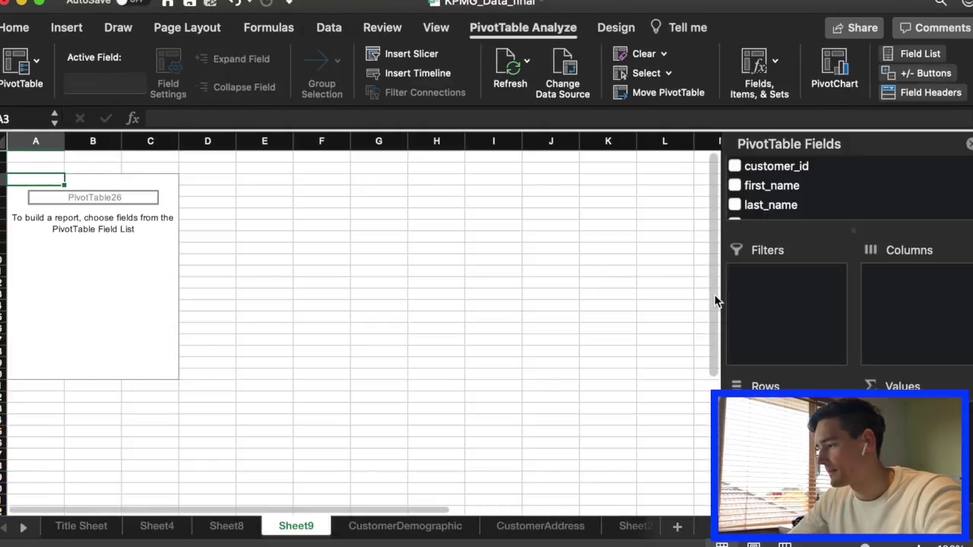
Step: Add Age Category and two more customer fields to the CustomerDemographic PivotTable
scroll(802, 203, "down", 5)
left_click(744, 185)
scroll(775, 181, "down", 3)
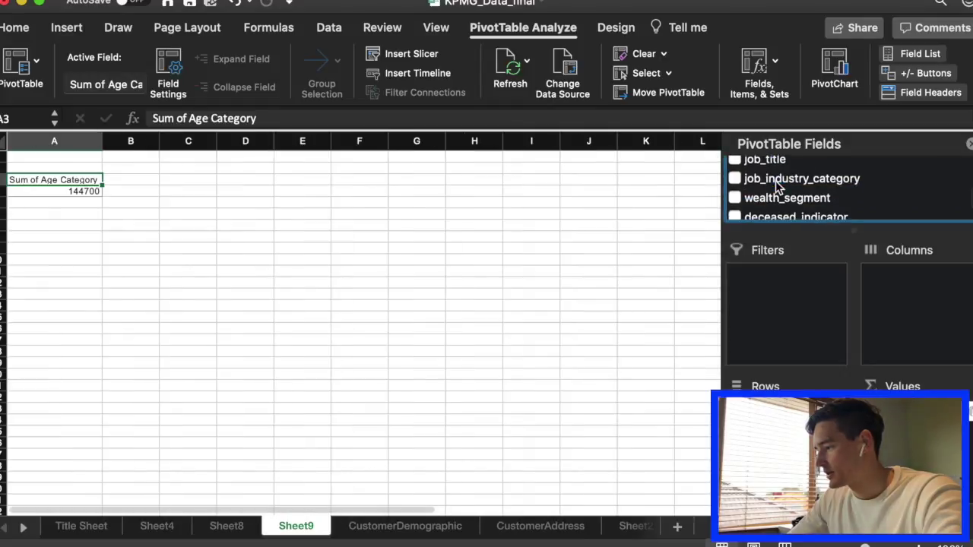
left_click(737, 176)
left_click(735, 167)
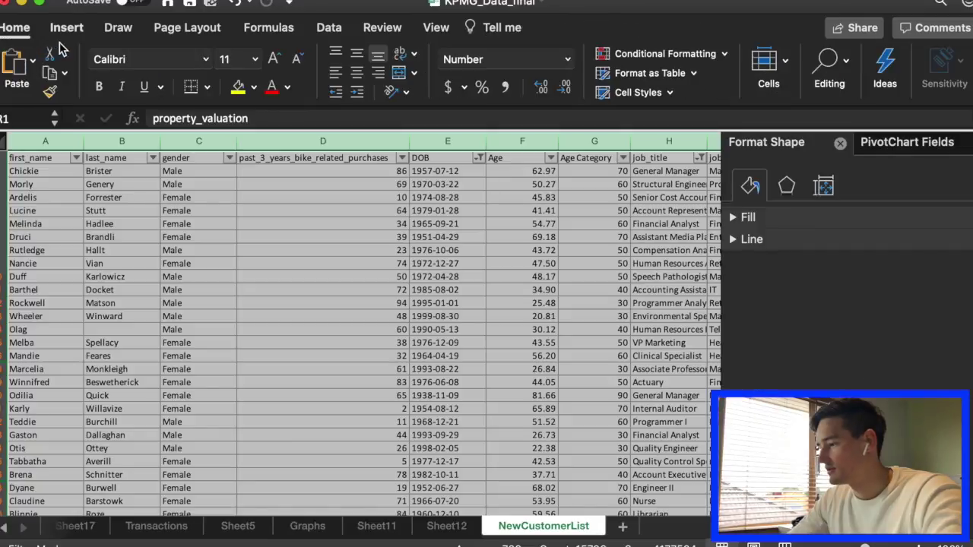
Step: Create a PivotTable on a new worksheet from columns A to R of NewCustomerList
left_click(67, 27)
left_click(21, 64)
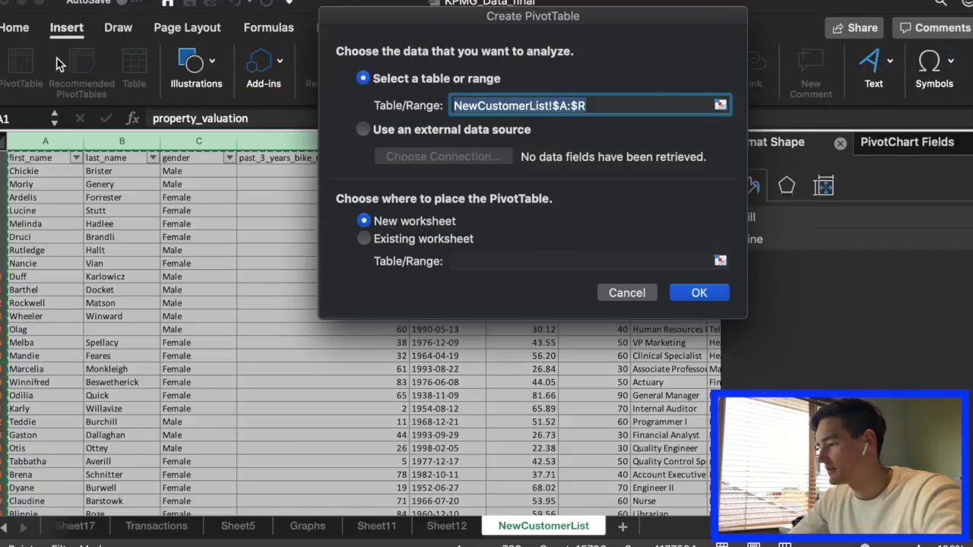
left_click(693, 294)
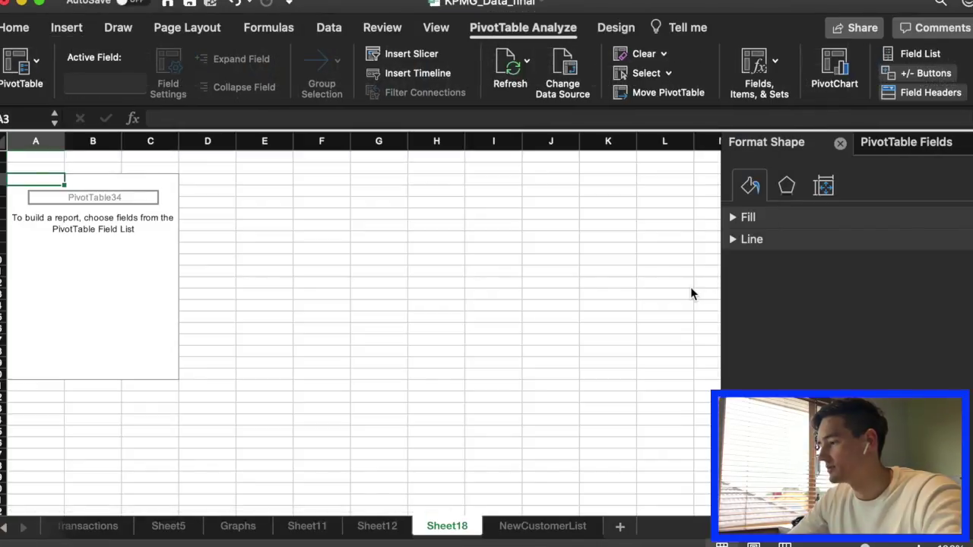
Step: Set up the PivotTable to count first_name, with state and owns_car as column fields
left_click(889, 144)
scroll(812, 190, "down", 3)
scroll(809, 190, "down", 10)
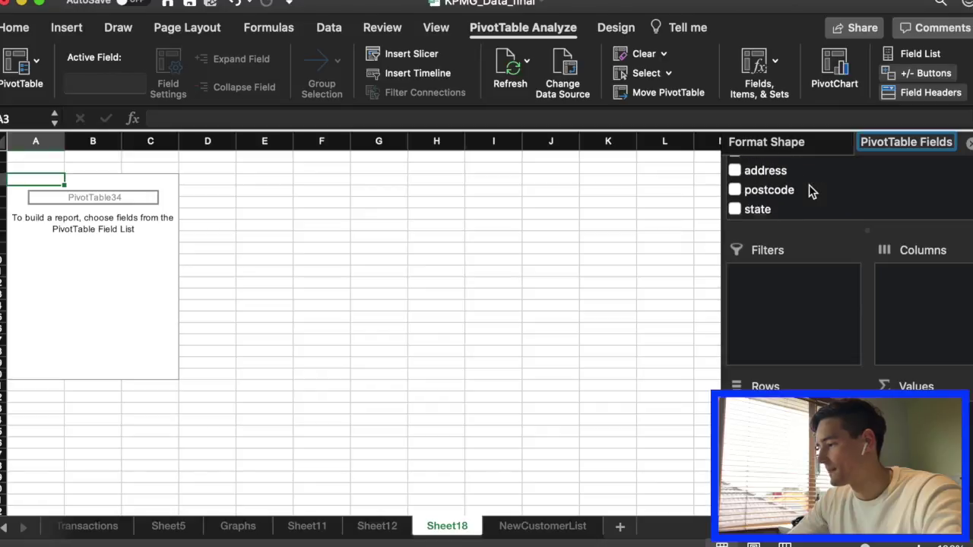
left_click(748, 174)
scroll(741, 190, "up", 5)
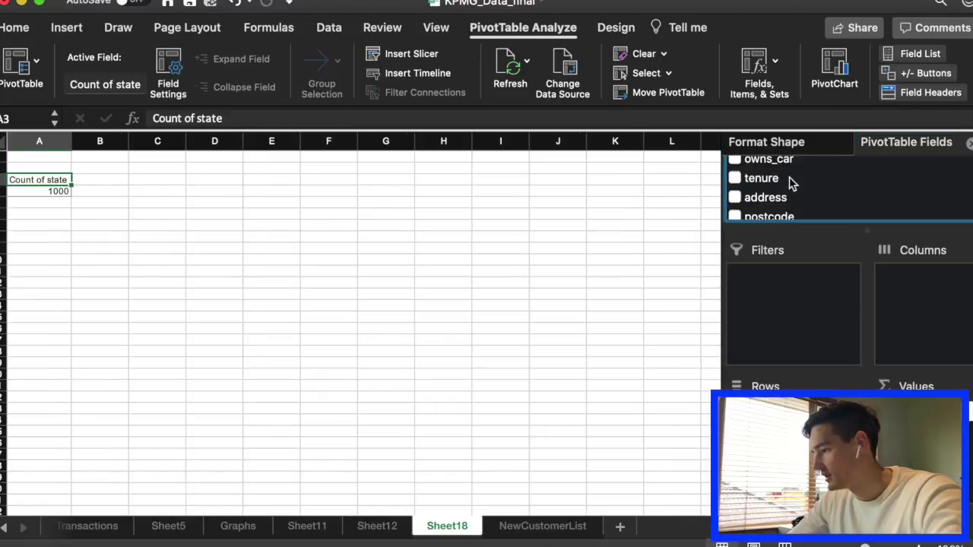
left_click(769, 191)
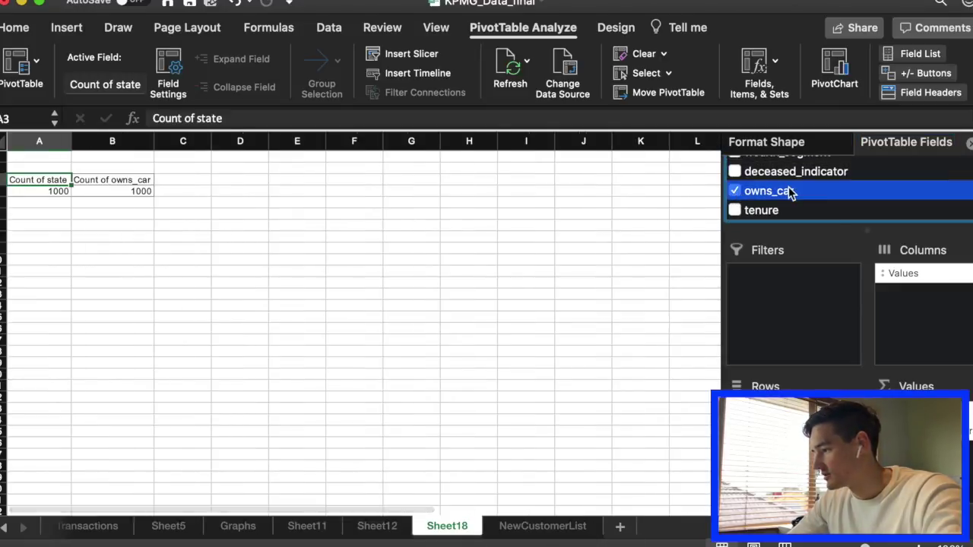
scroll(800, 211, "up", 5)
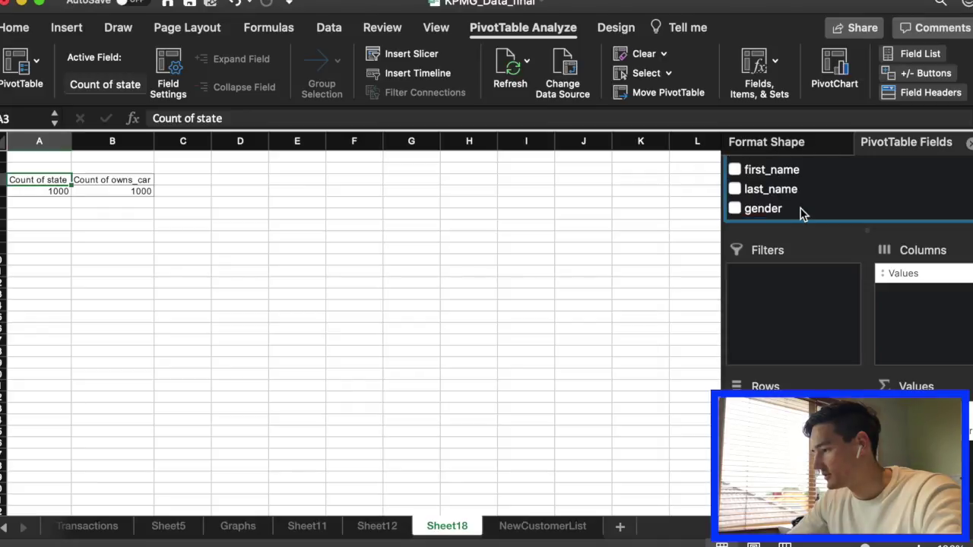
left_click(736, 167)
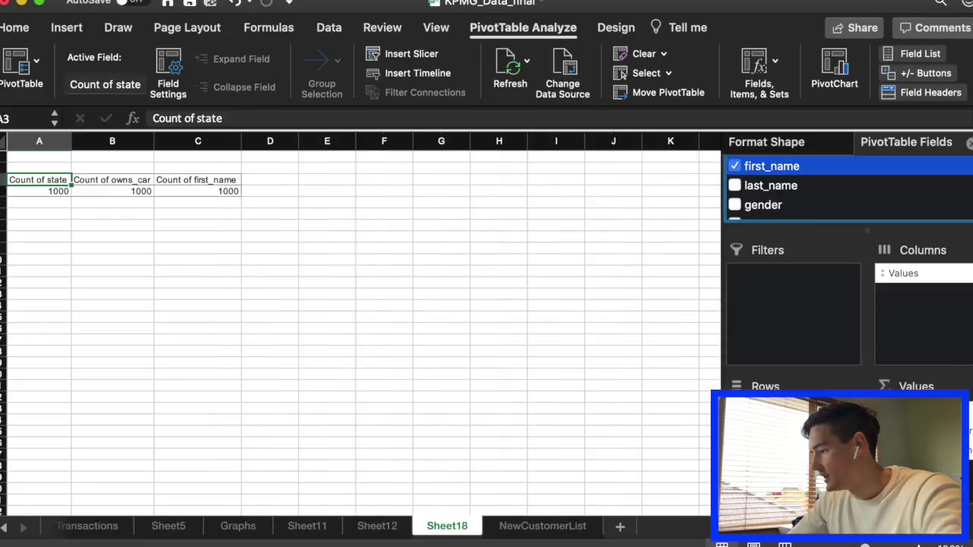
left_click_drag(912, 415, 941, 347)
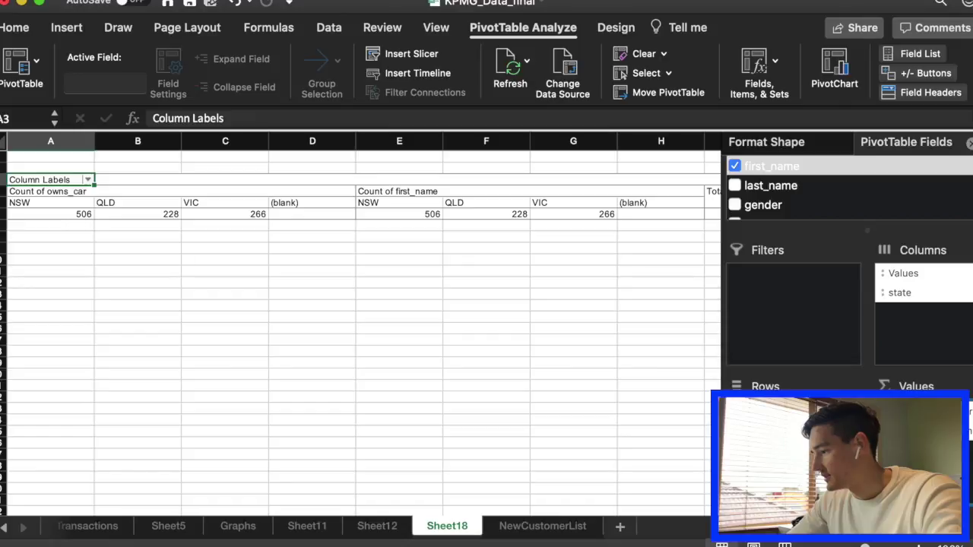
left_click_drag(935, 410, 938, 337)
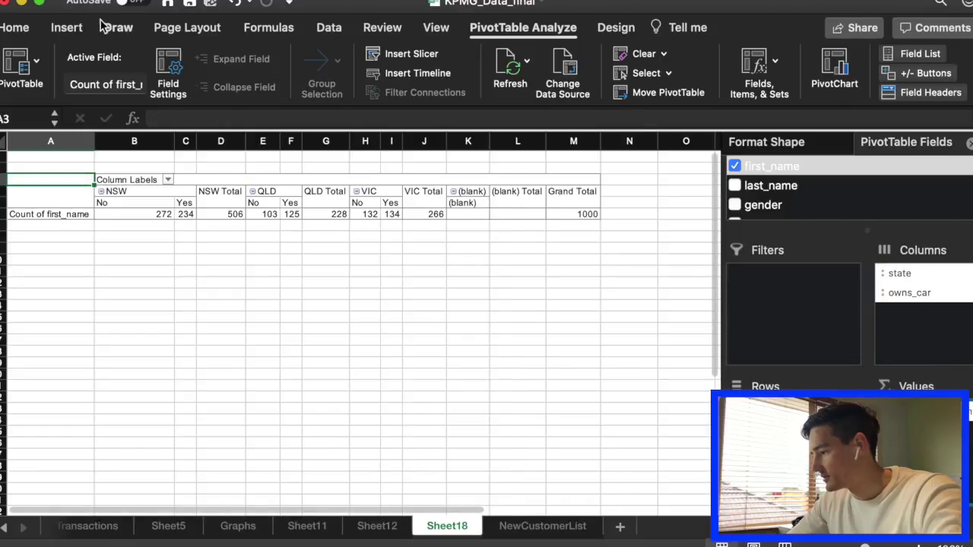
Step: Insert a 2-D clustered column chart from the state and car ownership PivotTable
left_click(67, 27)
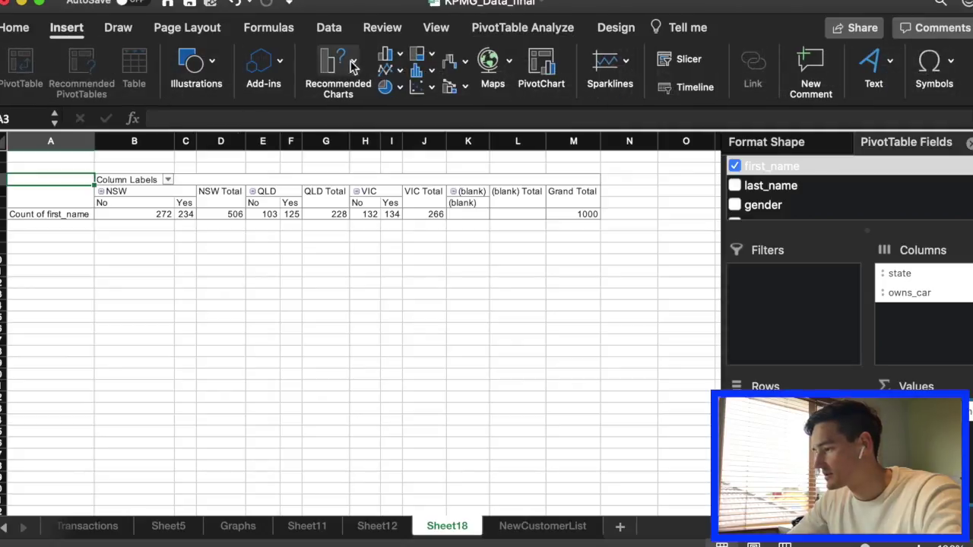
left_click(388, 55)
left_click(425, 145)
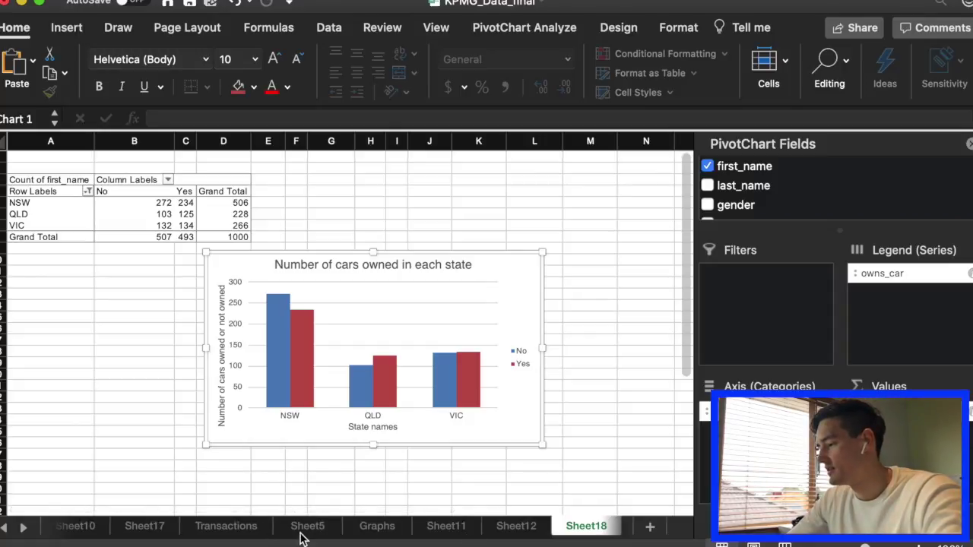
Step: Review the collected charts on the Graphs sheet, from car ownership by state up to age distributions and RFM segmentation
left_click(378, 527)
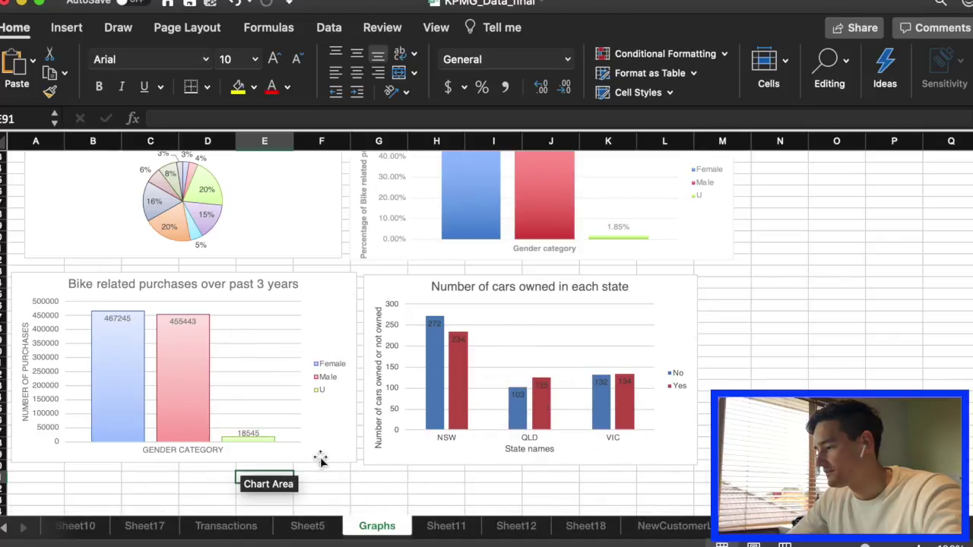
scroll(754, 343, "up", 10)
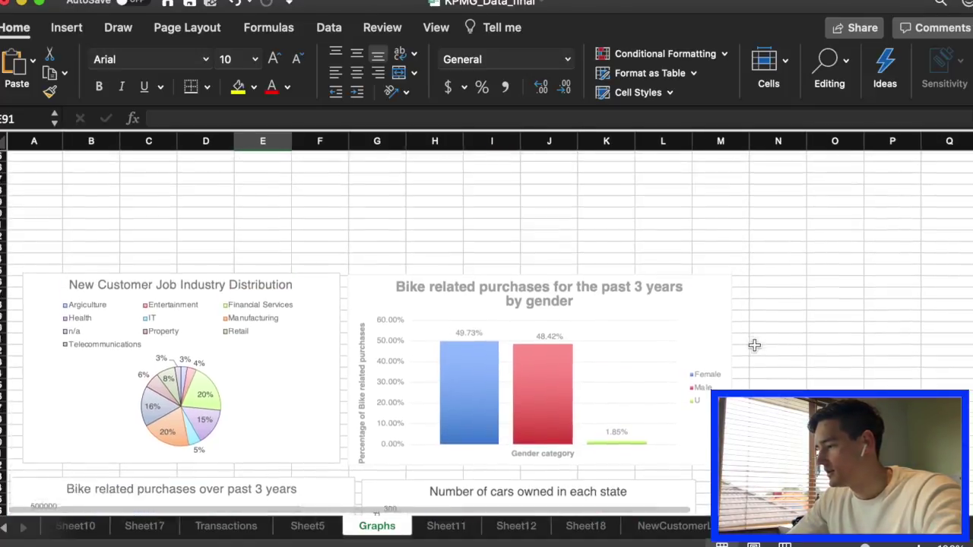
scroll(784, 270, "up", 10)
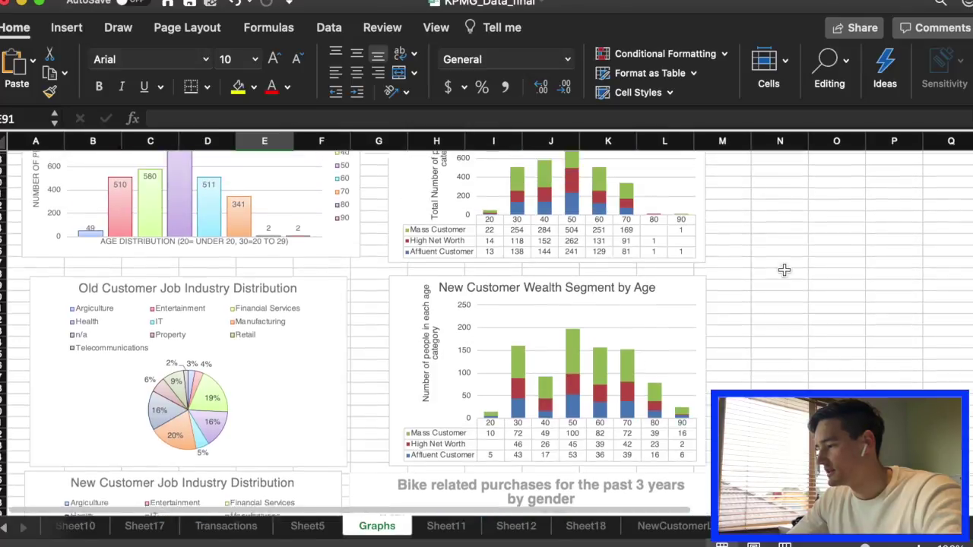
scroll(785, 269, "up", 2)
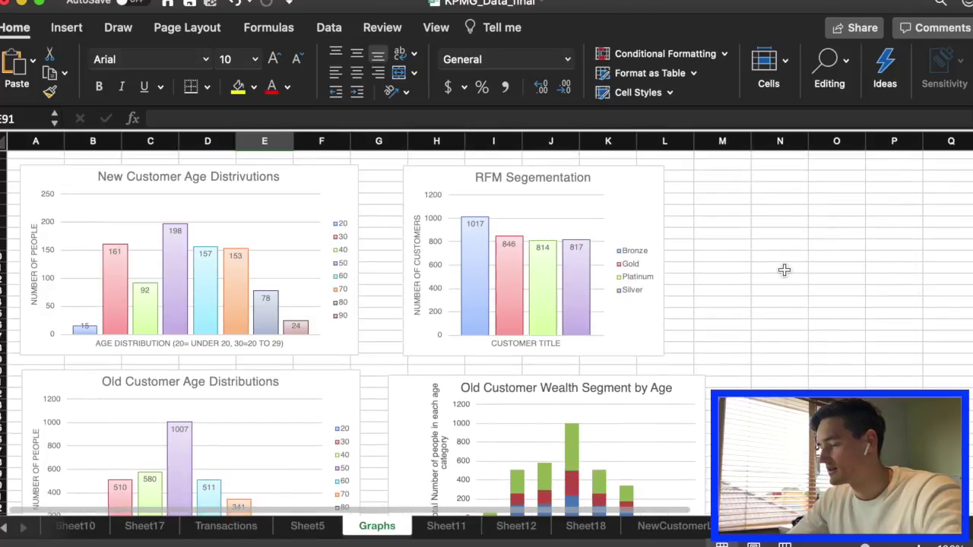